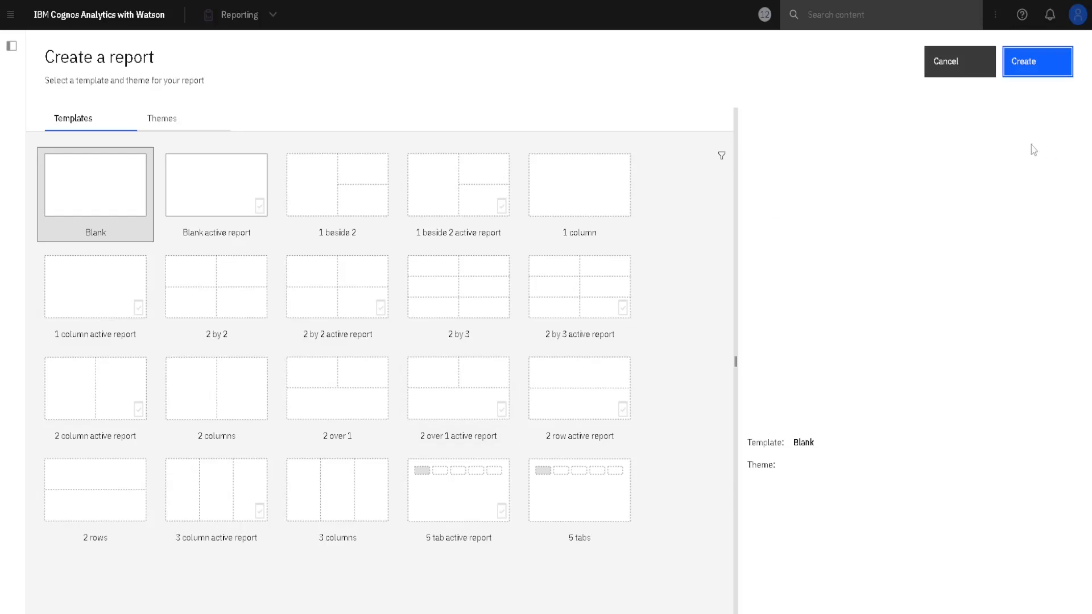
# Create a blank report, load the Great outdoors data module from Samples/Data as its source, and expand its Sales table.
pyautogui.click(1030, 69)
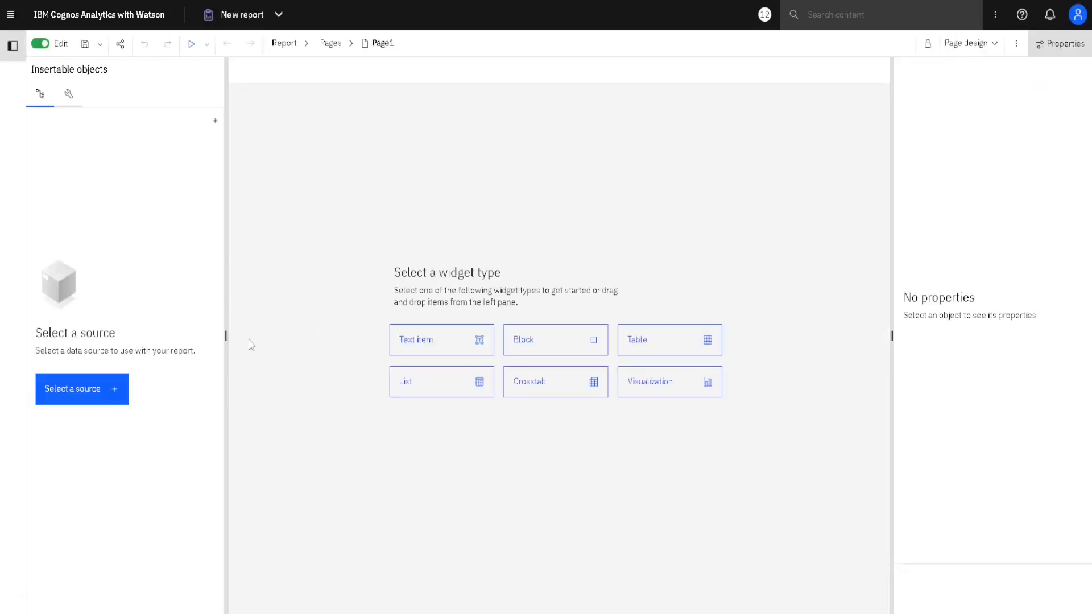
pyautogui.click(99, 402)
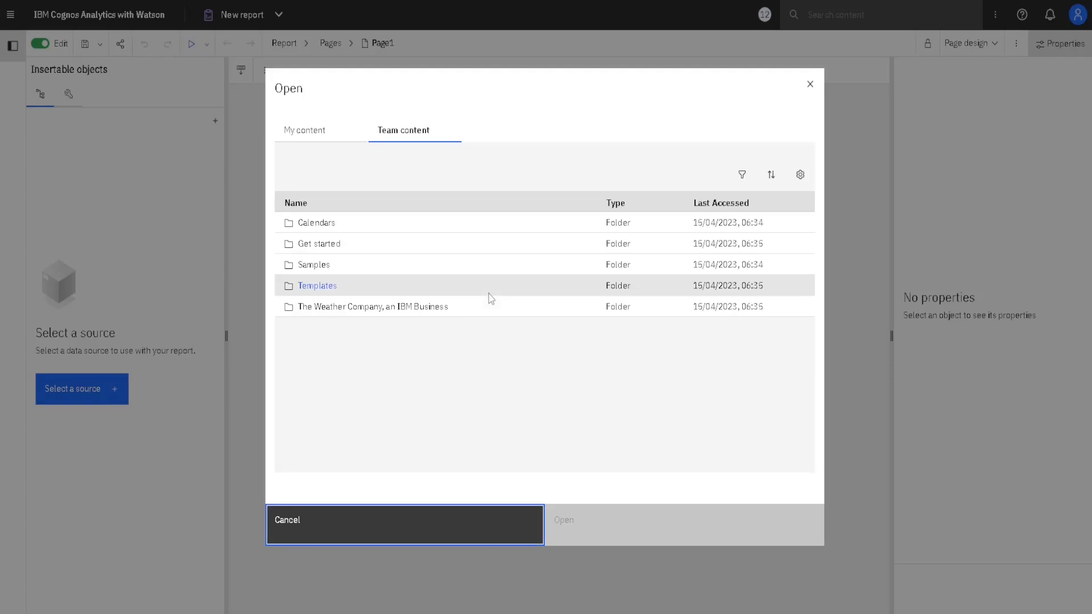
pyautogui.click(322, 270)
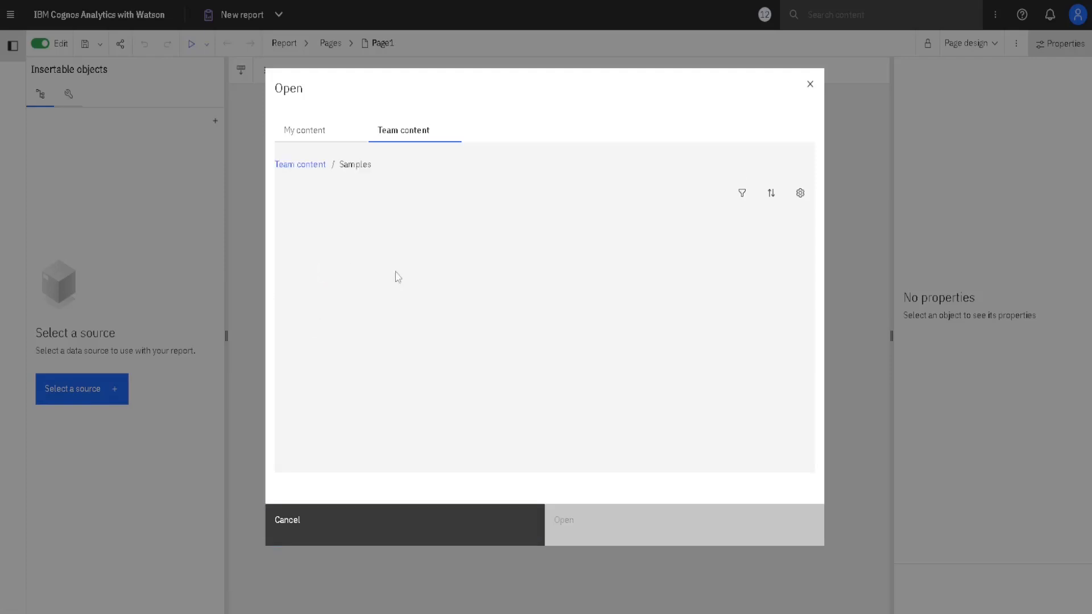
pyautogui.click(310, 346)
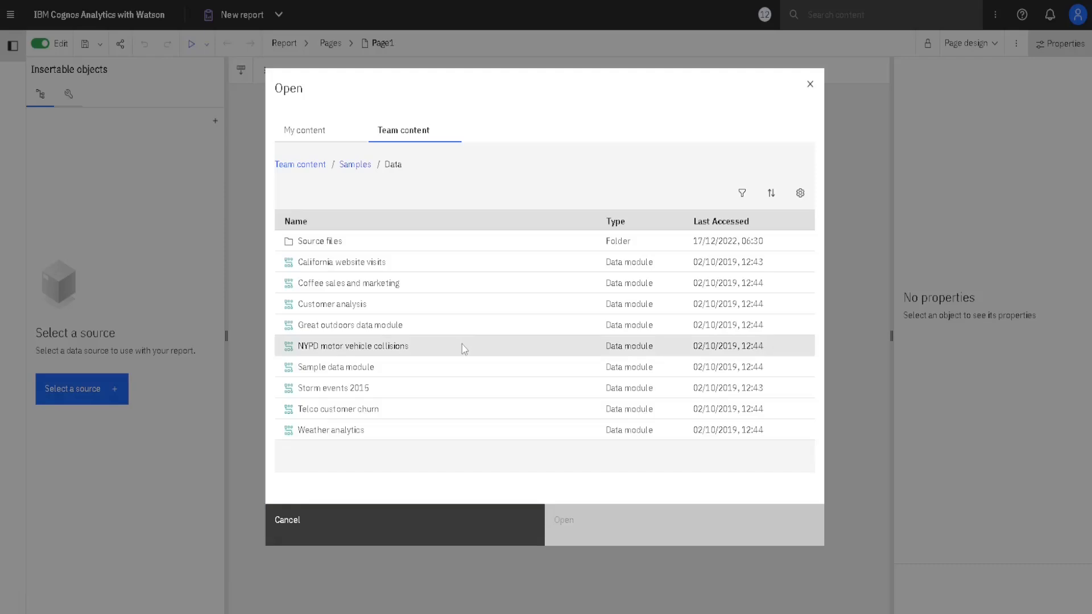
pyautogui.click(420, 328)
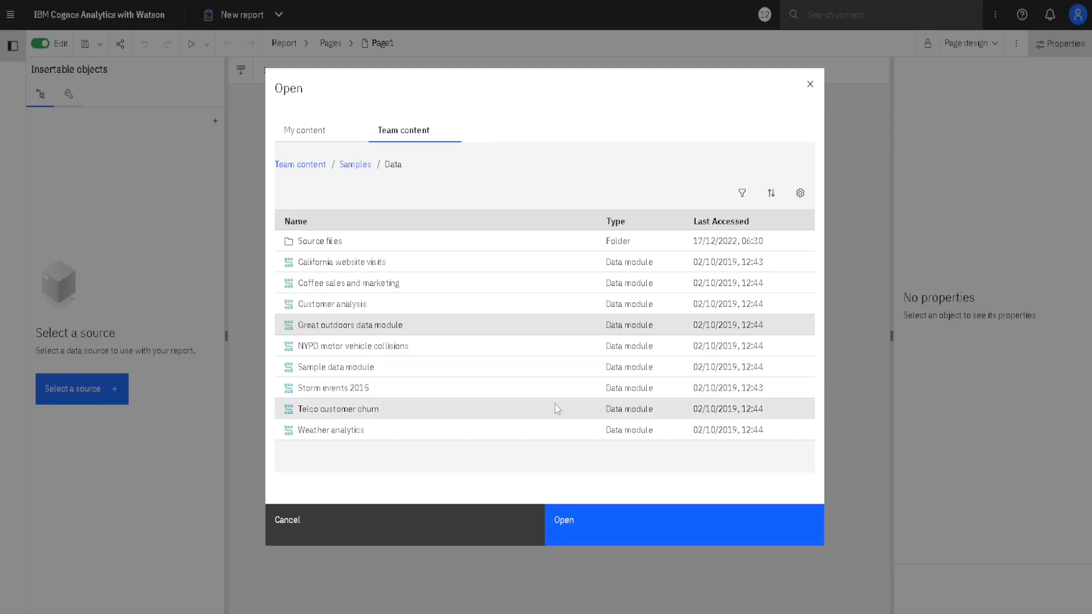
pyautogui.click(613, 520)
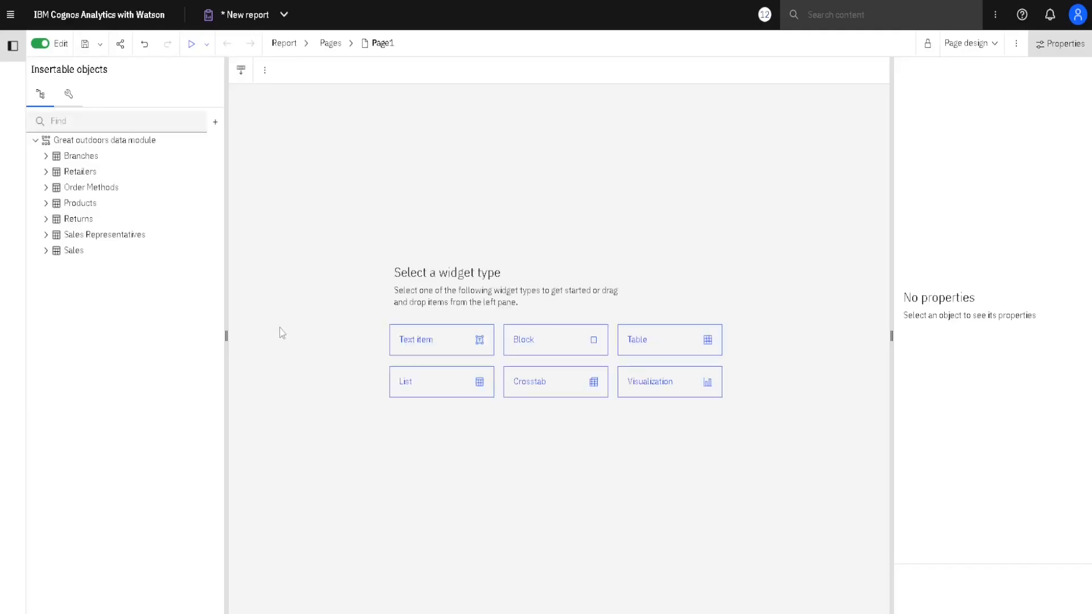
pyautogui.click(45, 253)
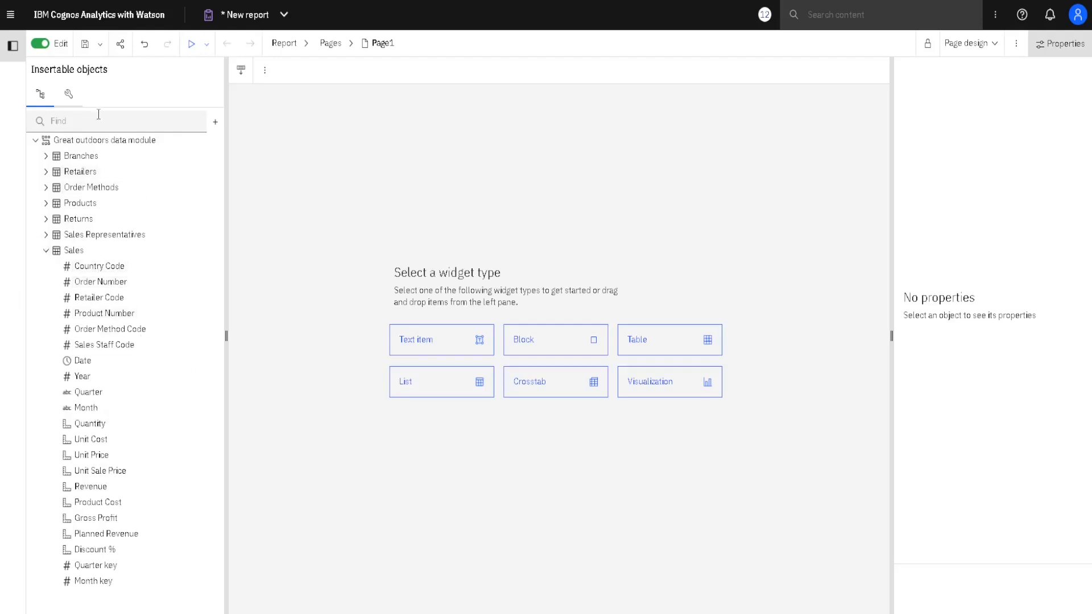
# Remove Text item and Visualization from the pinned toolbox items.
pyautogui.click(69, 96)
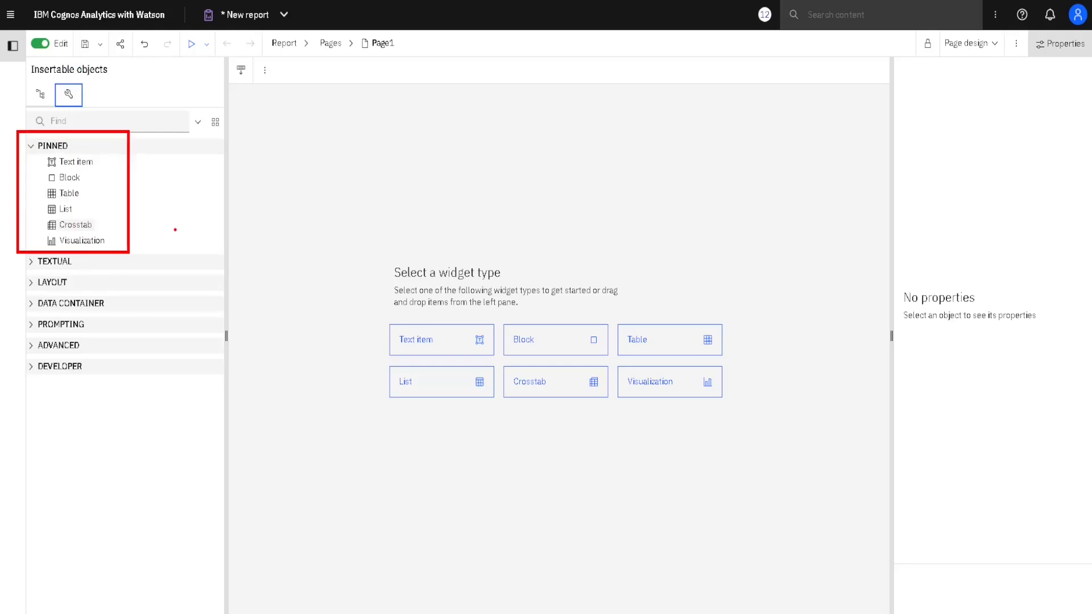
pyautogui.rightClick(86, 166)
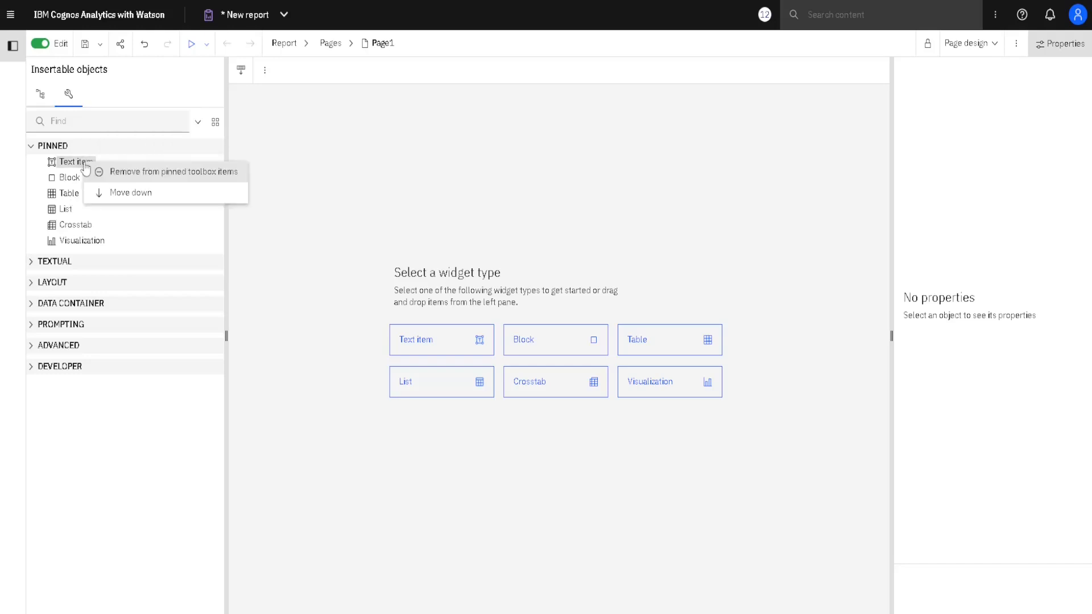
pyautogui.click(173, 177)
pyautogui.click(85, 227)
pyautogui.rightClick(86, 226)
pyautogui.click(171, 236)
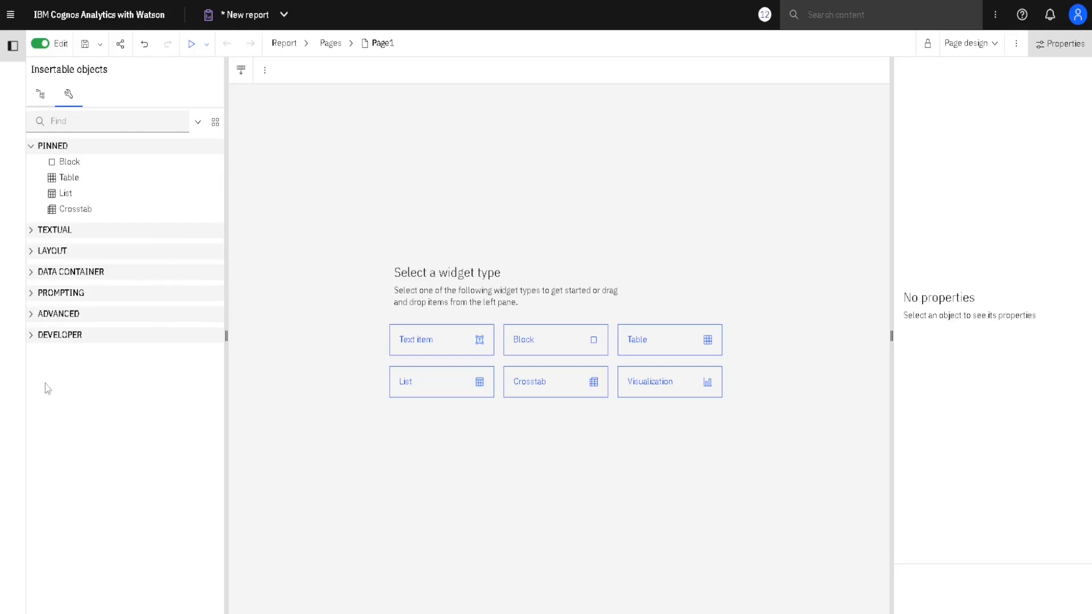
# Add Custom control and Layout component reference from the Advanced group to the pinned toolbox items.
pyautogui.click(31, 316)
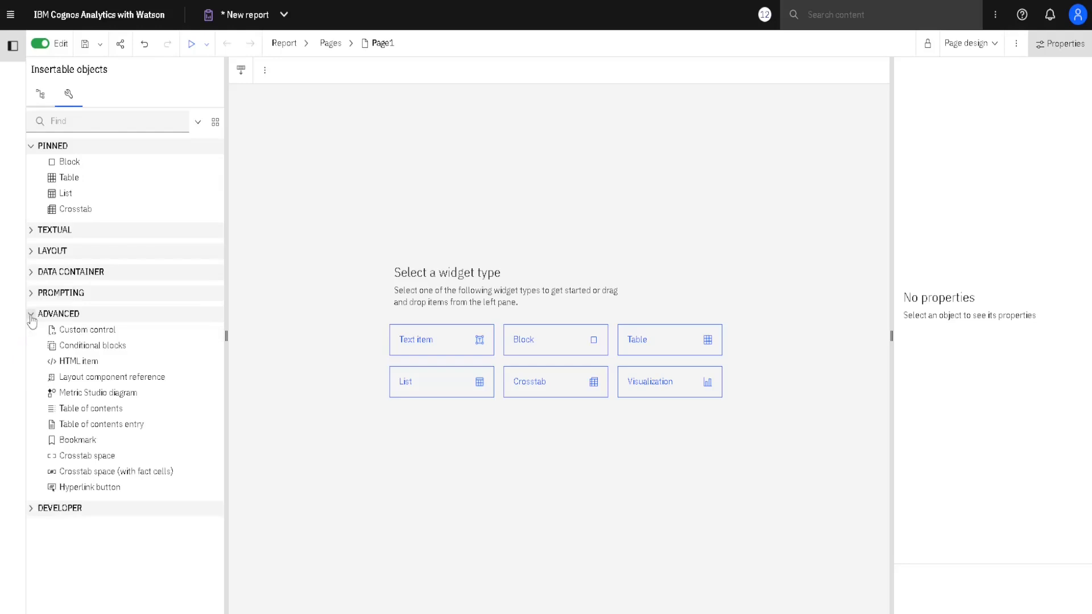
pyautogui.rightClick(102, 334)
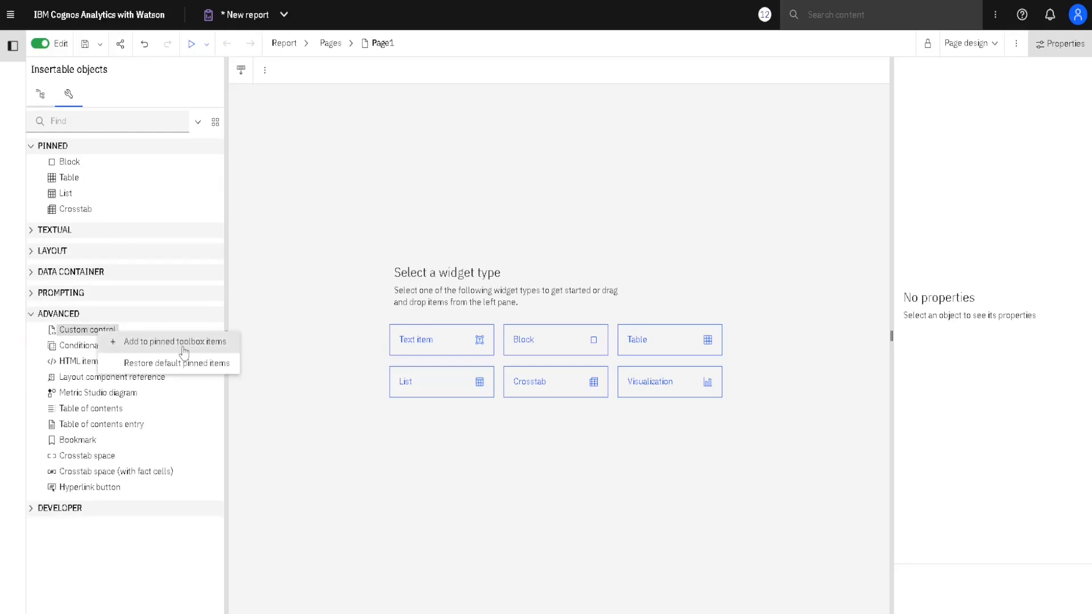
pyautogui.click(183, 348)
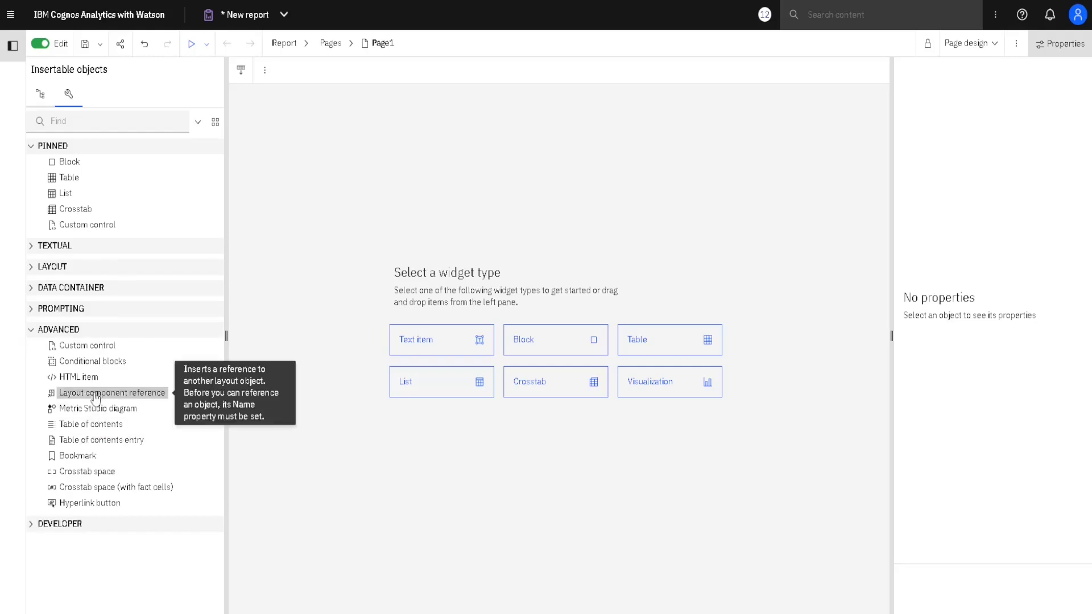
pyautogui.rightClick(95, 398)
pyautogui.click(152, 404)
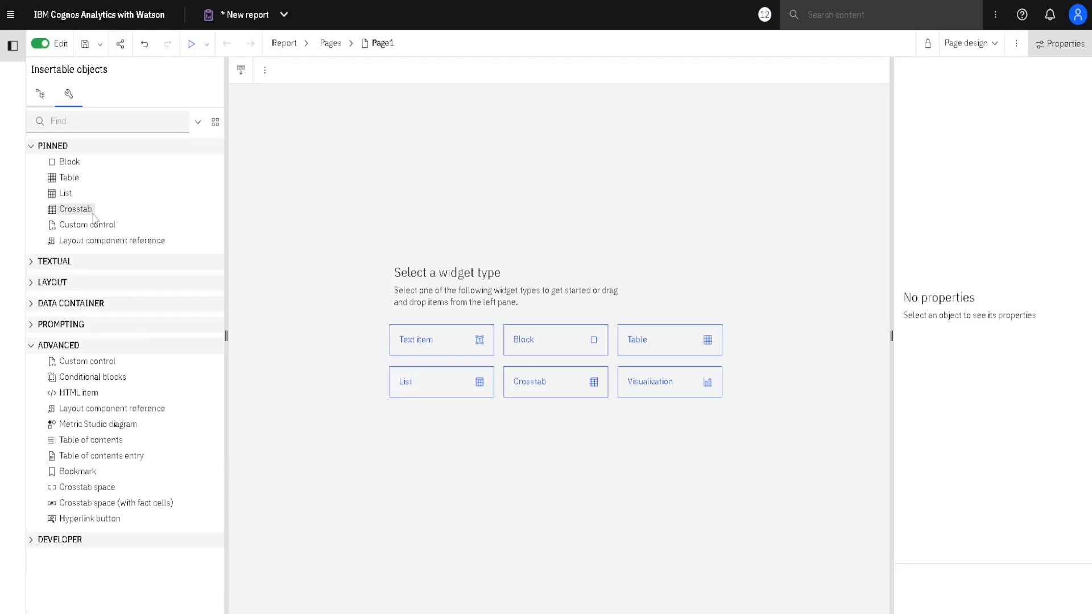
# Reorder the pinned toolbox items by moving Table up one place and Crosstab down one place.
pyautogui.rightClick(73, 181)
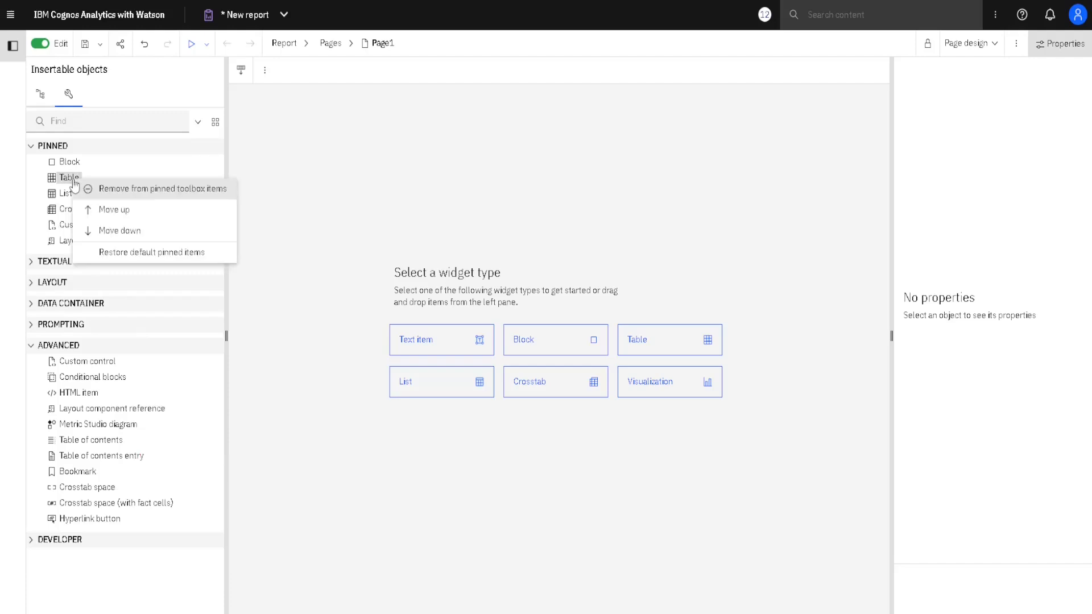
pyautogui.click(153, 211)
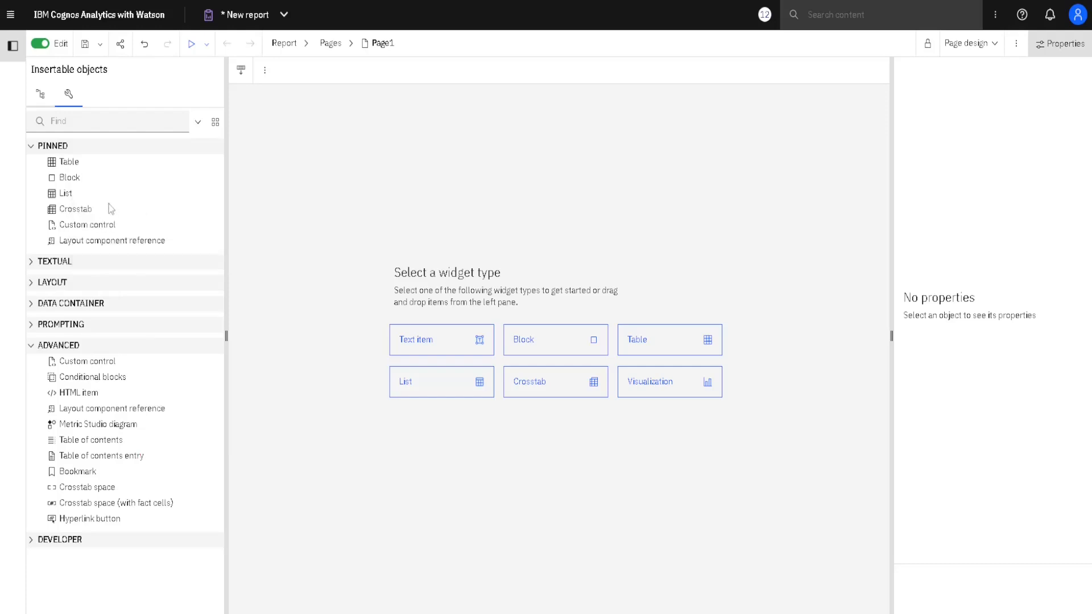
pyautogui.rightClick(78, 211)
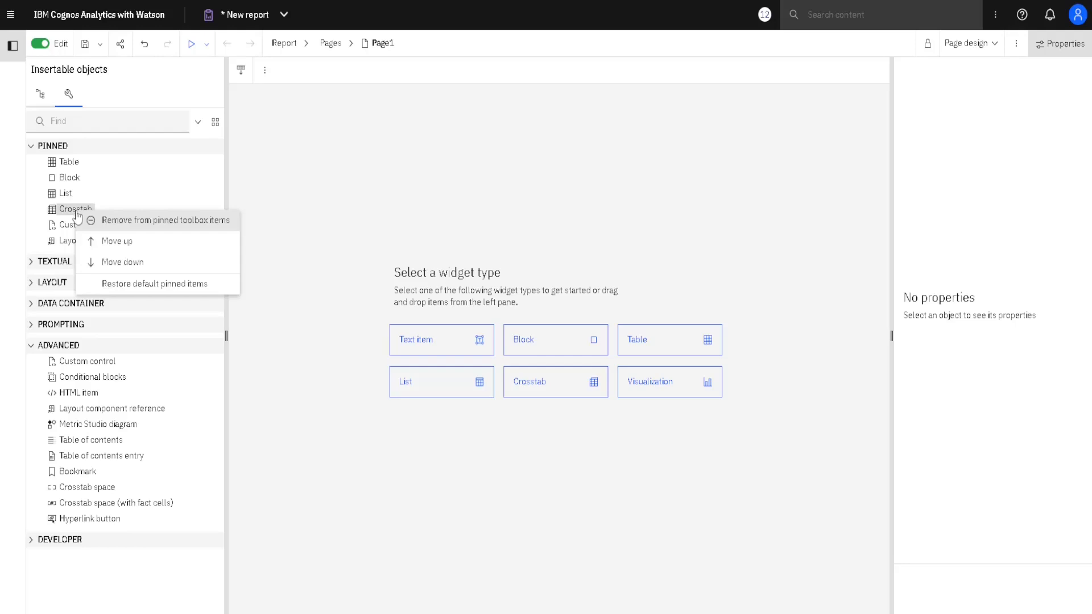
pyautogui.click(162, 263)
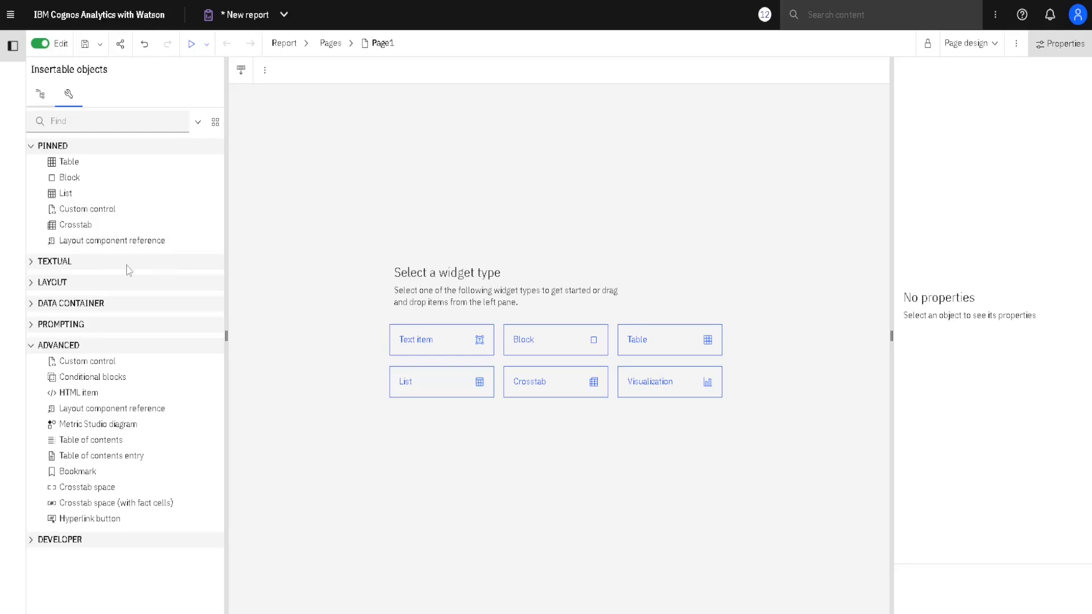
# Restore the default pinned toolbox items.
pyautogui.rightClick(115, 242)
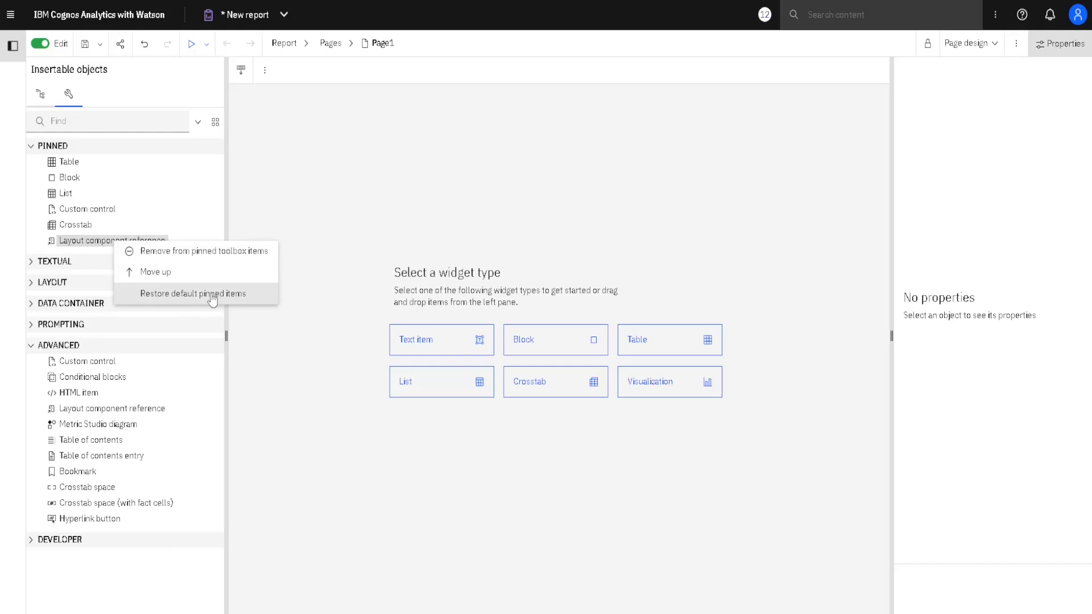
pyautogui.click(212, 296)
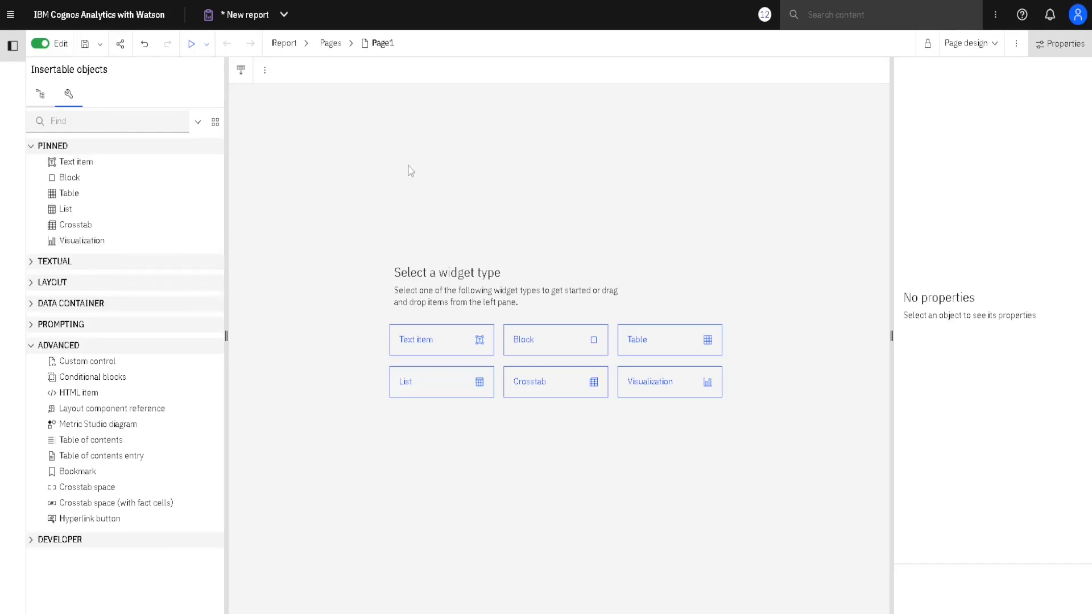
# Insert a list named List1 with query Query1 and add Year from the Sales table as its first column.
pyautogui.click(449, 381)
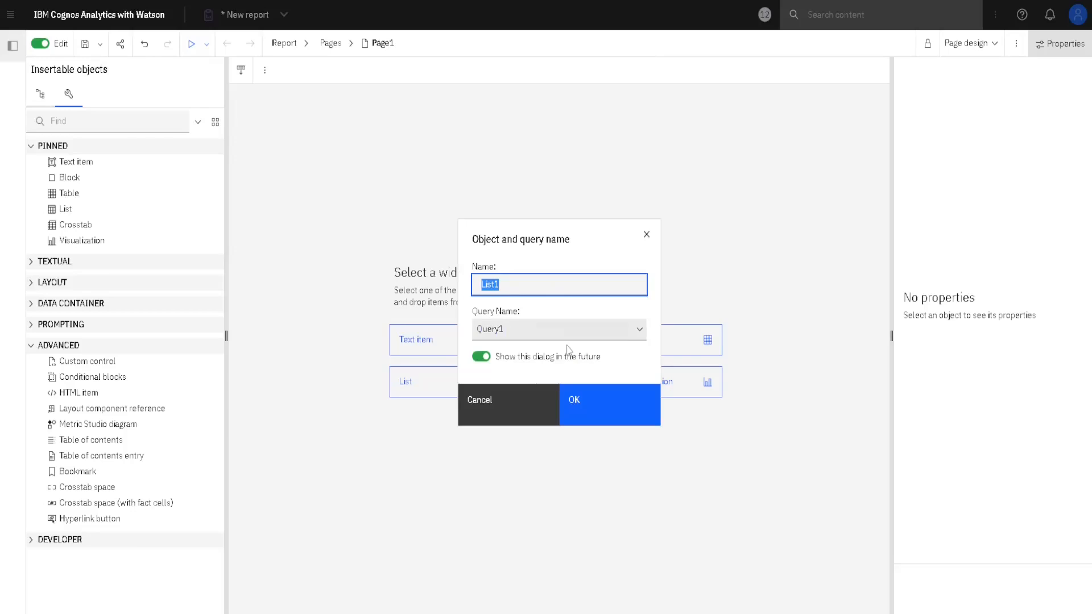
pyautogui.click(609, 410)
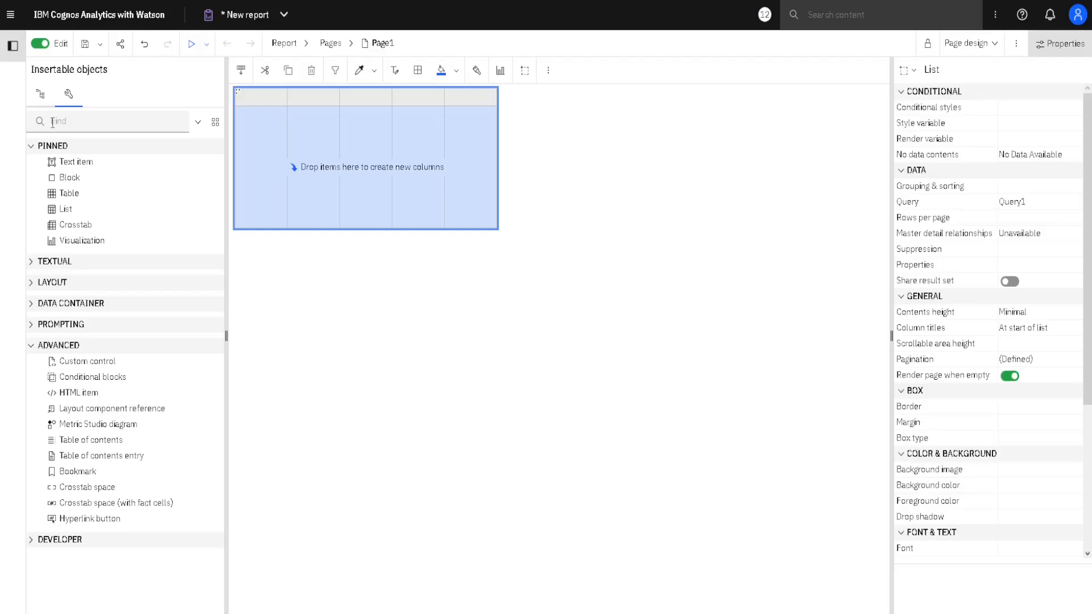
pyautogui.click(40, 98)
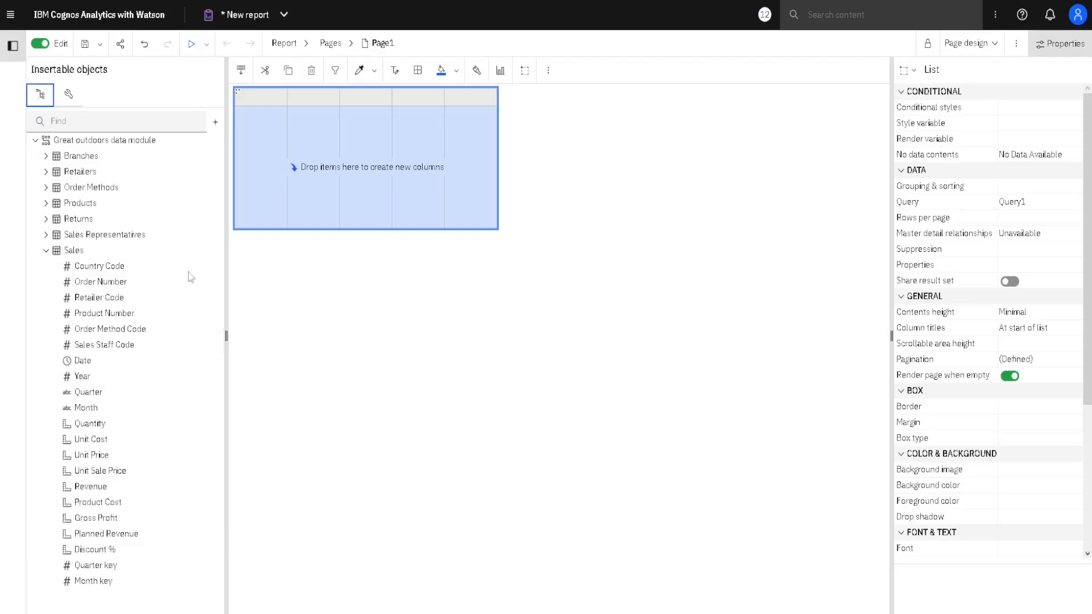
pyautogui.moveTo(88, 383); pyautogui.dragTo(241, 163)
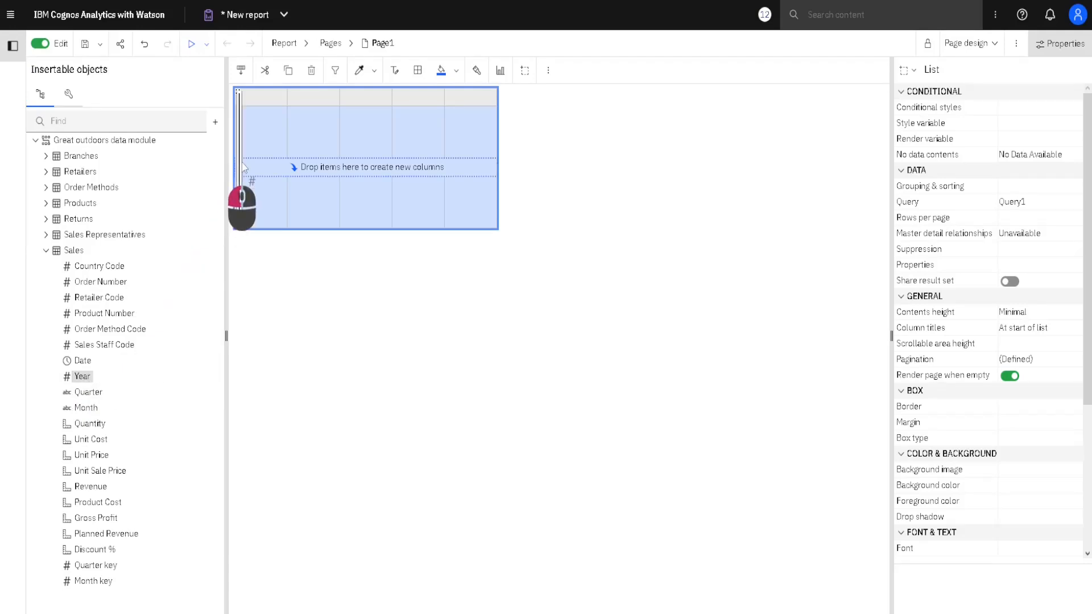
pyautogui.moveTo(241, 163); pyautogui.dragTo(241, 162)
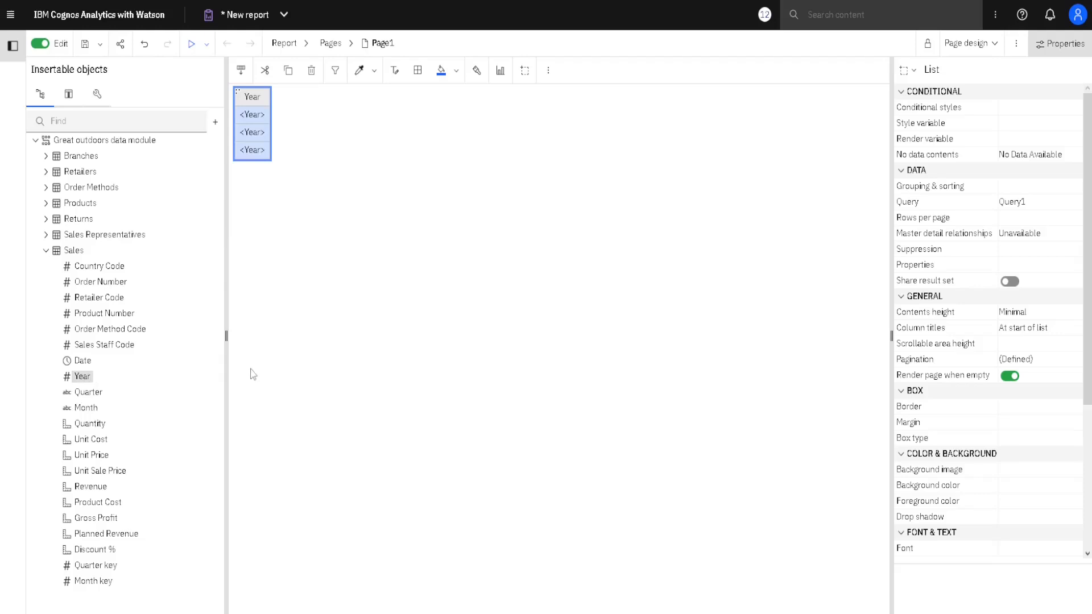
# Add Quarter from Sales after the Year column, and insert Month between Year and Quarter.
pyautogui.click(86, 395)
pyautogui.moveTo(85, 395); pyautogui.dragTo(261, 118)
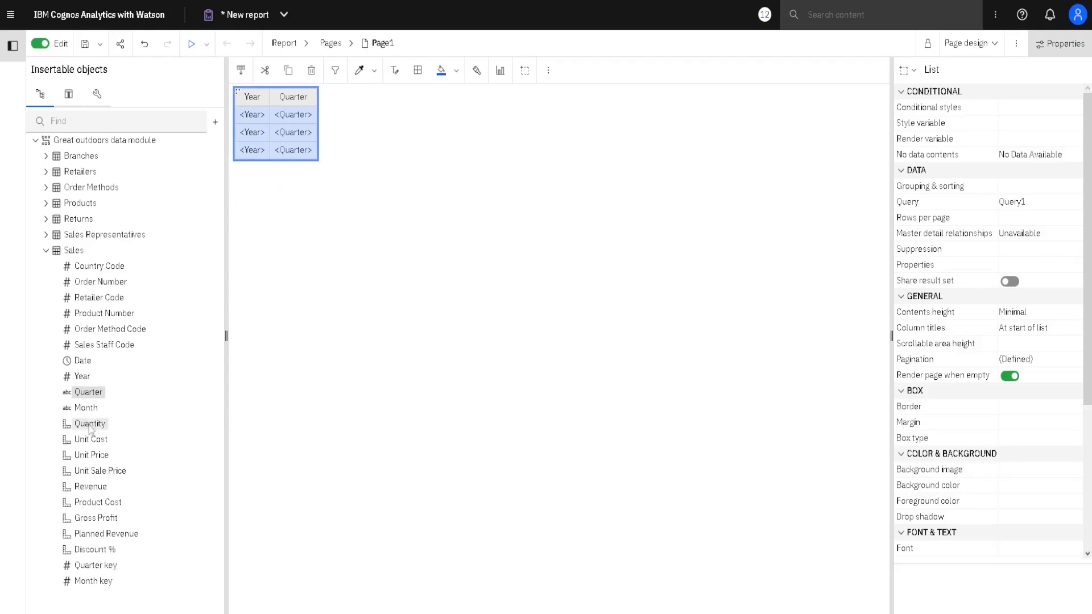
pyautogui.moveTo(87, 408); pyautogui.dragTo(272, 114)
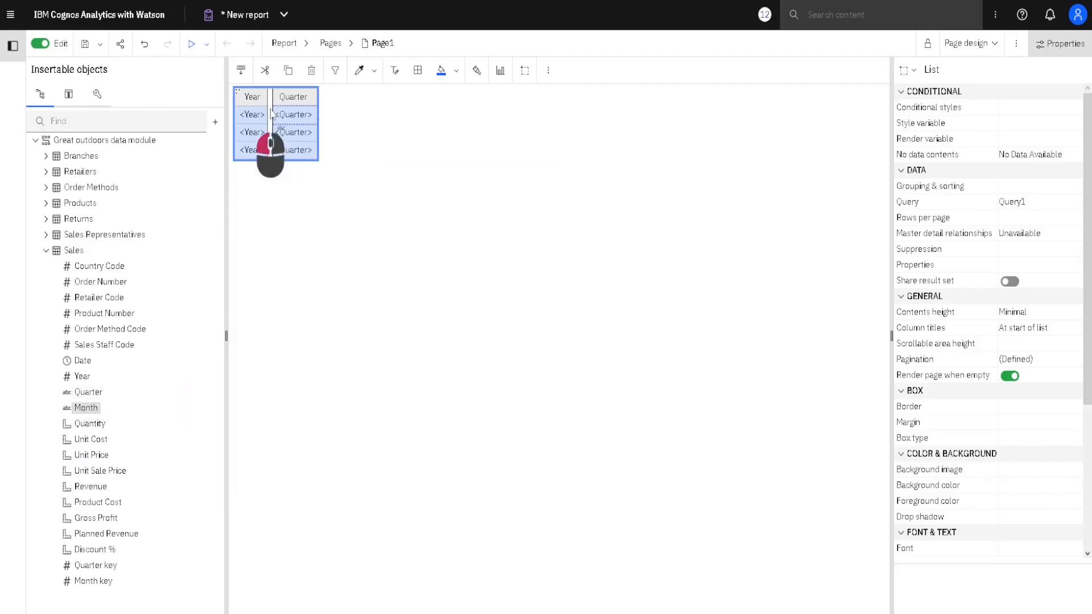
pyautogui.moveTo(272, 114); pyautogui.dragTo(272, 114)
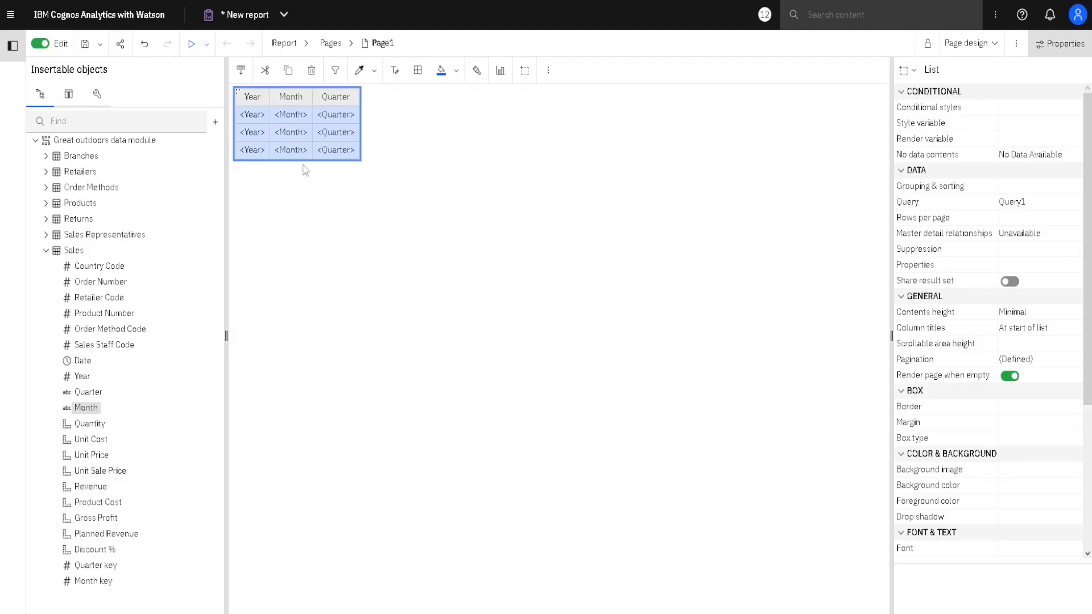
# Move the list's Month column after Quarter, and delete the Quarter column.
pyautogui.click(298, 105)
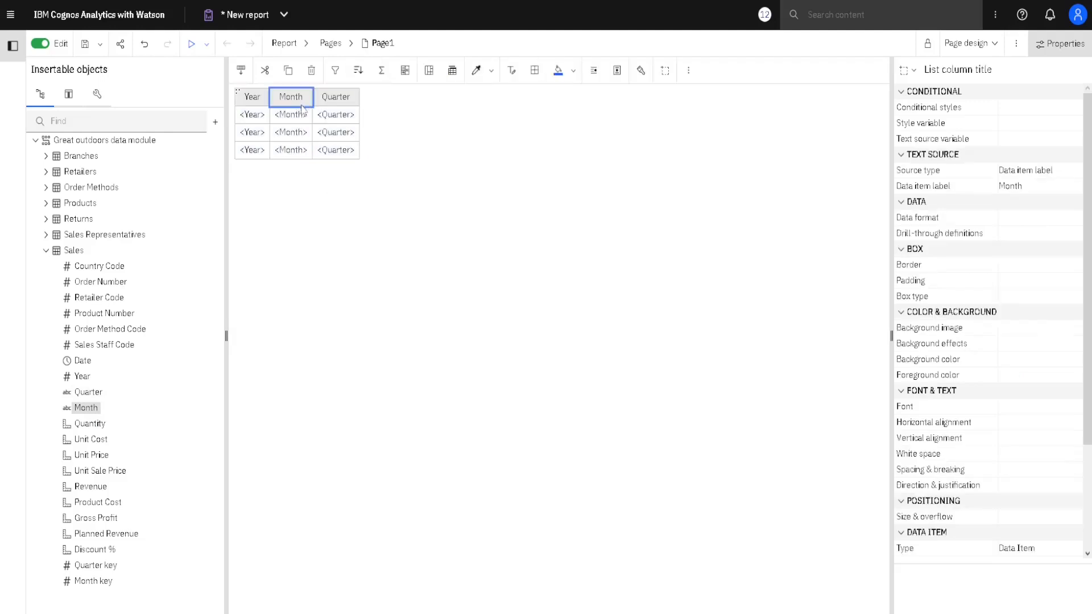
pyautogui.moveTo(293, 104); pyautogui.dragTo(343, 101)
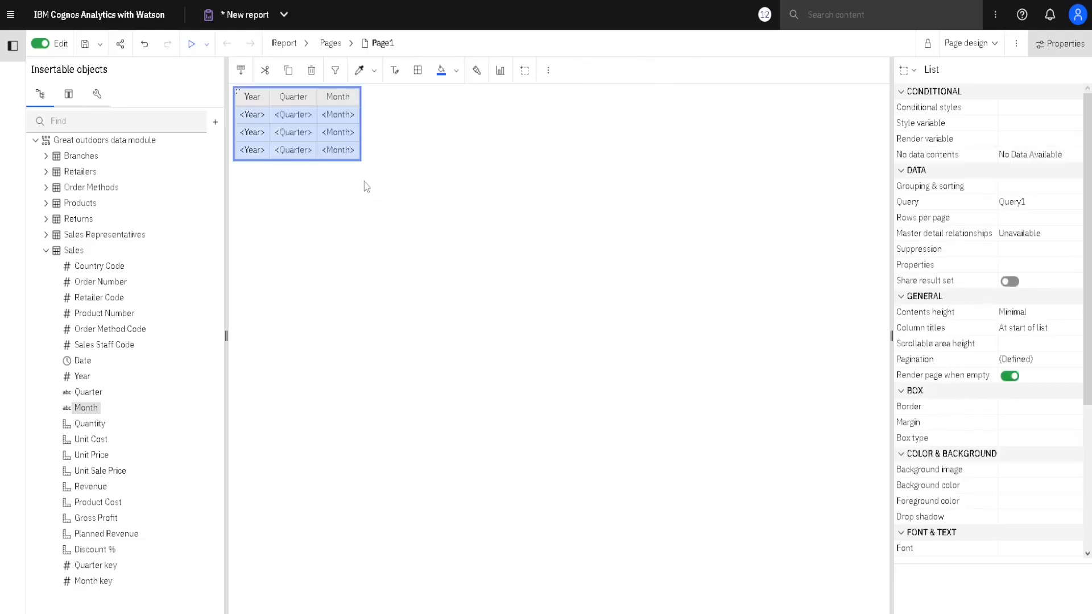
pyautogui.click(296, 101)
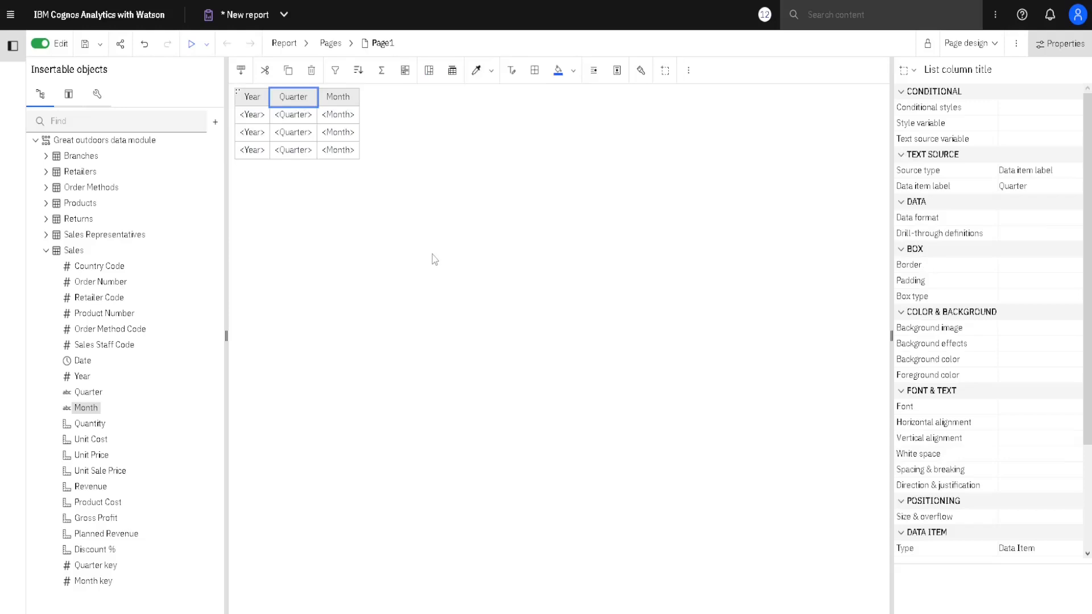
pyautogui.press('Delete')
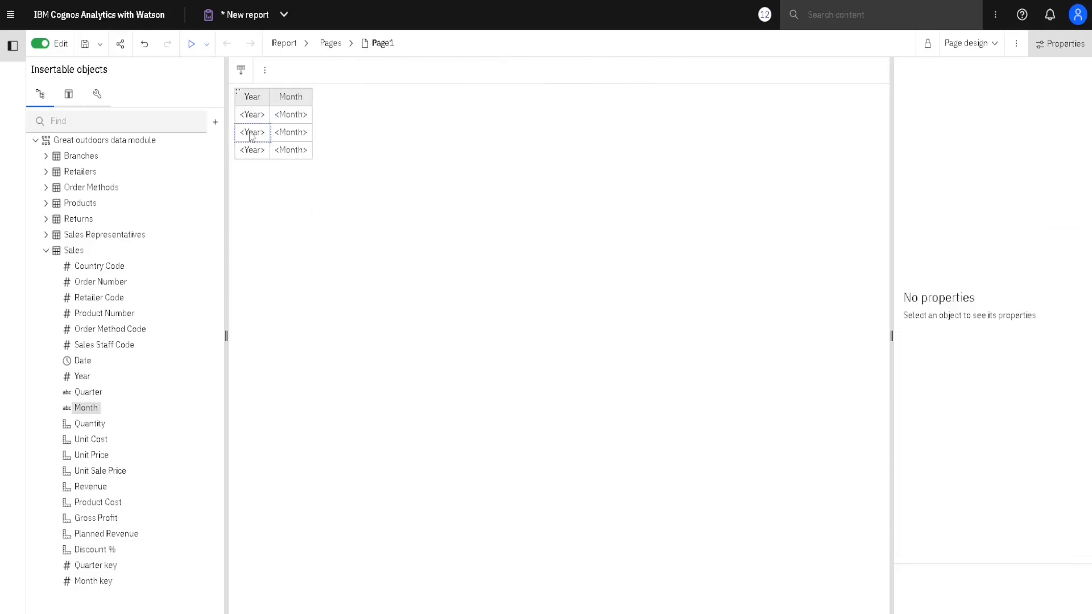
# Select the entire list and delete it from the page.
pyautogui.click(238, 91)
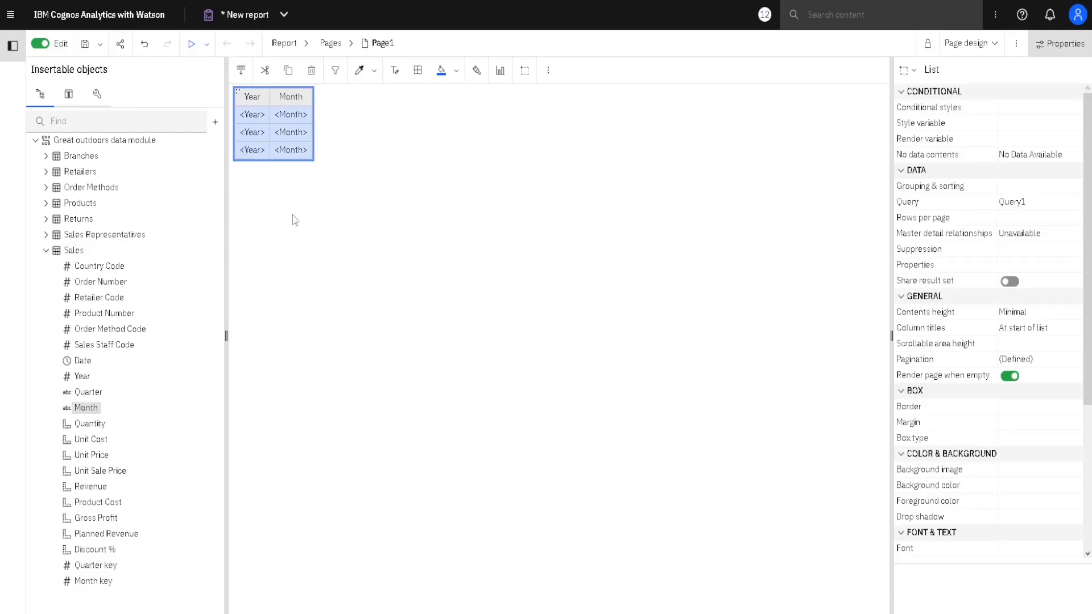
pyautogui.press('Delete')
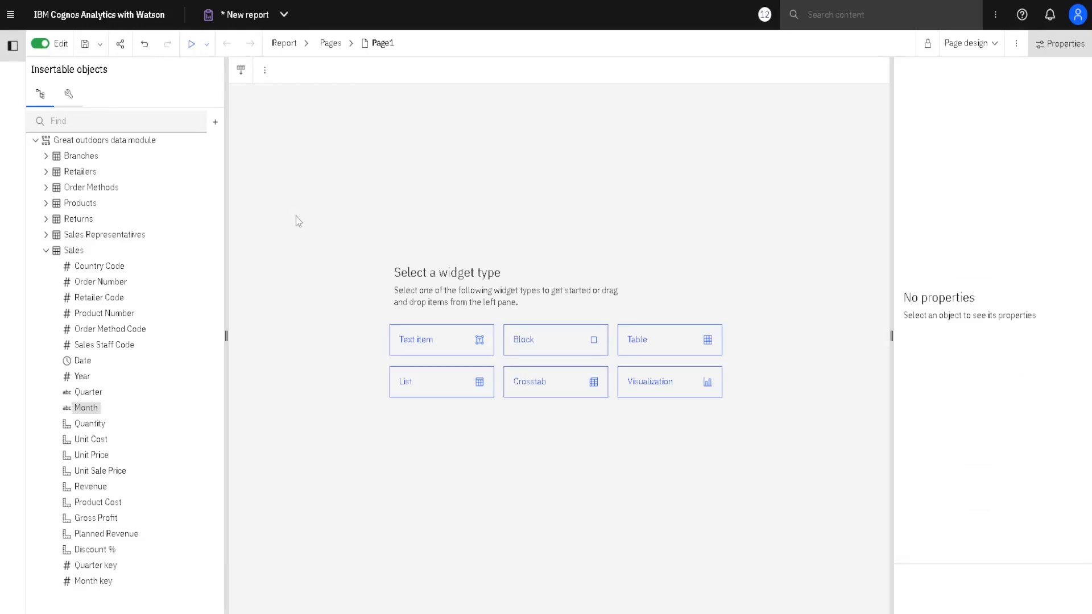
# Insert a table with 3 columns and 3 rows, with Maximize width turned off and Show borders turned on.
pyautogui.click(668, 345)
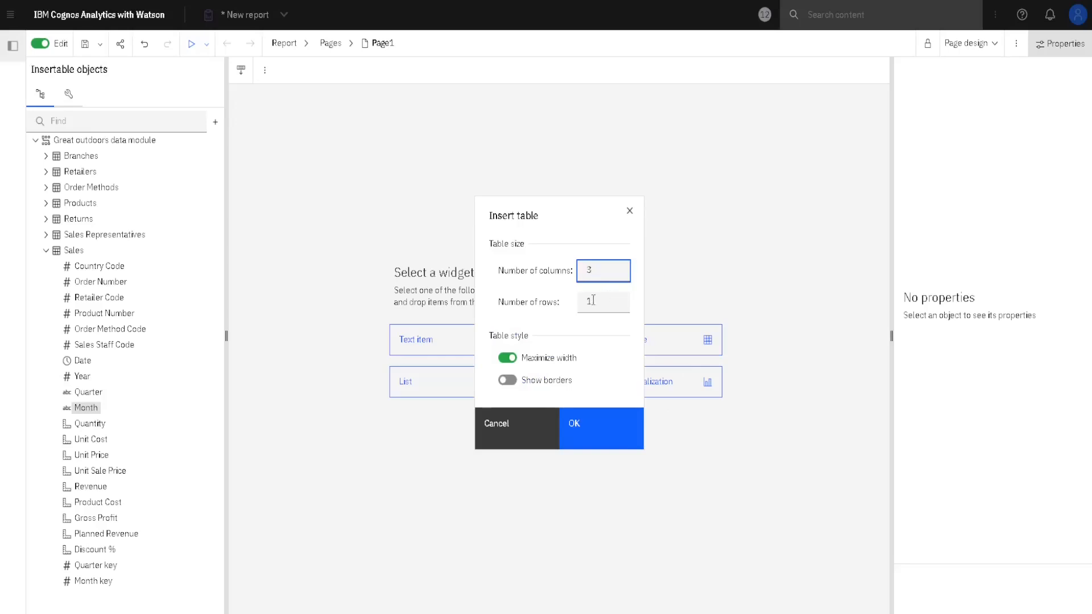
pyautogui.press('Tab')
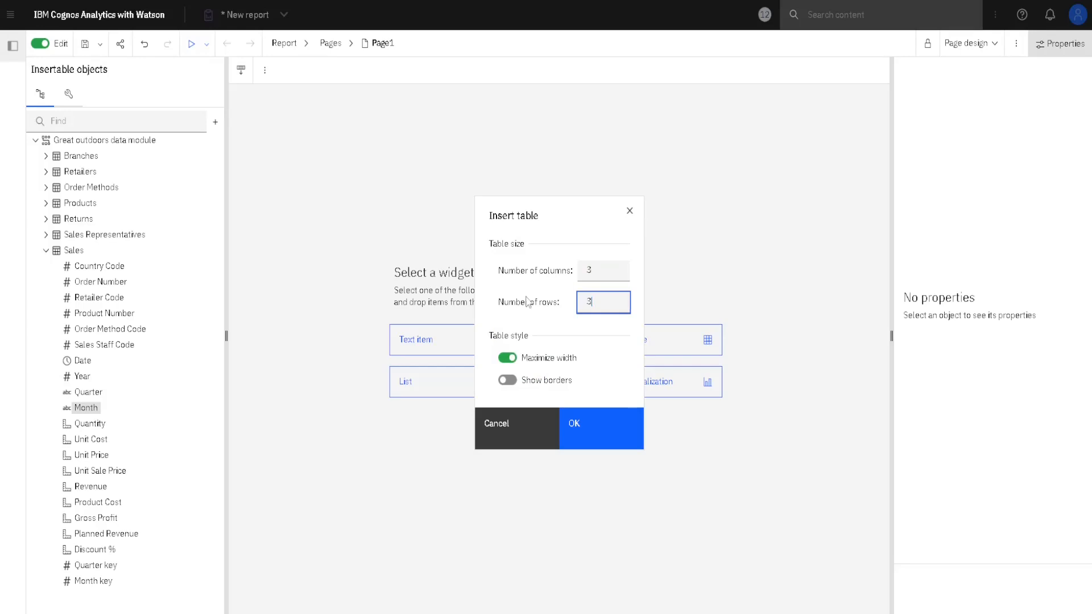
pyautogui.click(506, 359)
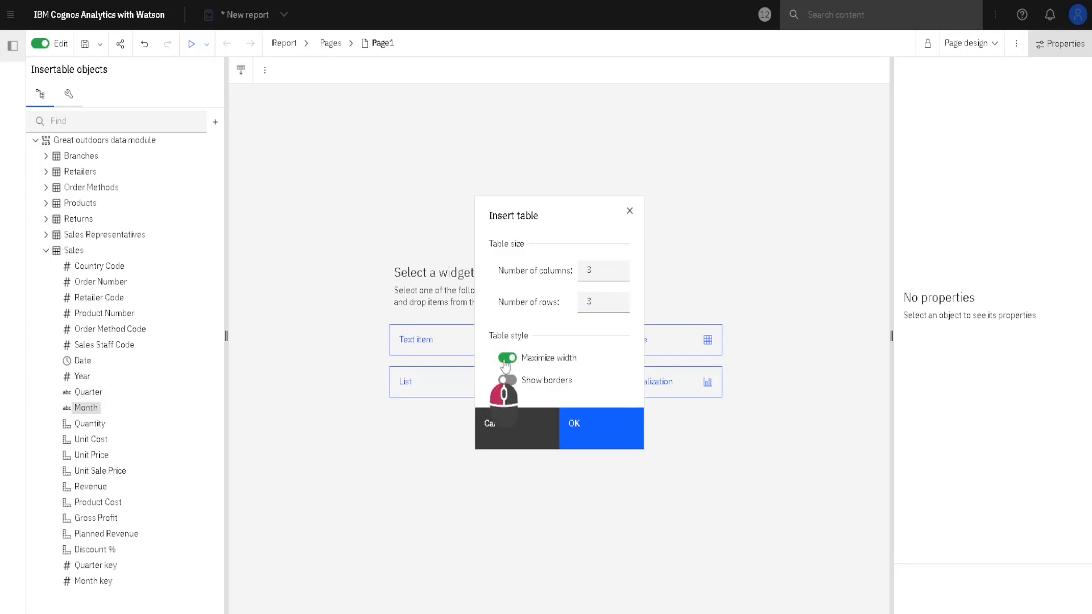
pyautogui.click(515, 384)
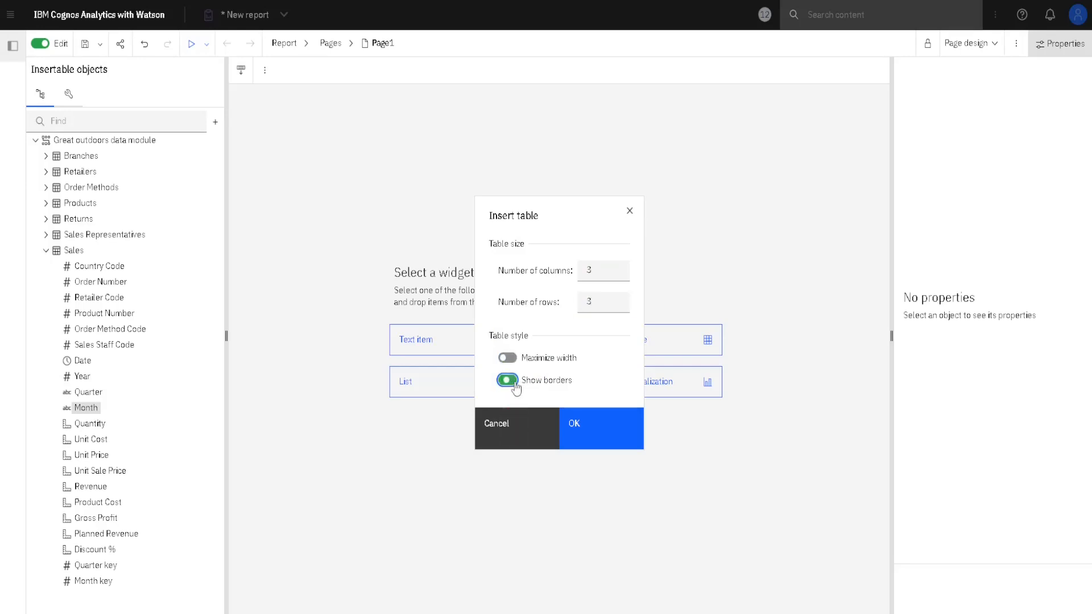
pyautogui.click(614, 437)
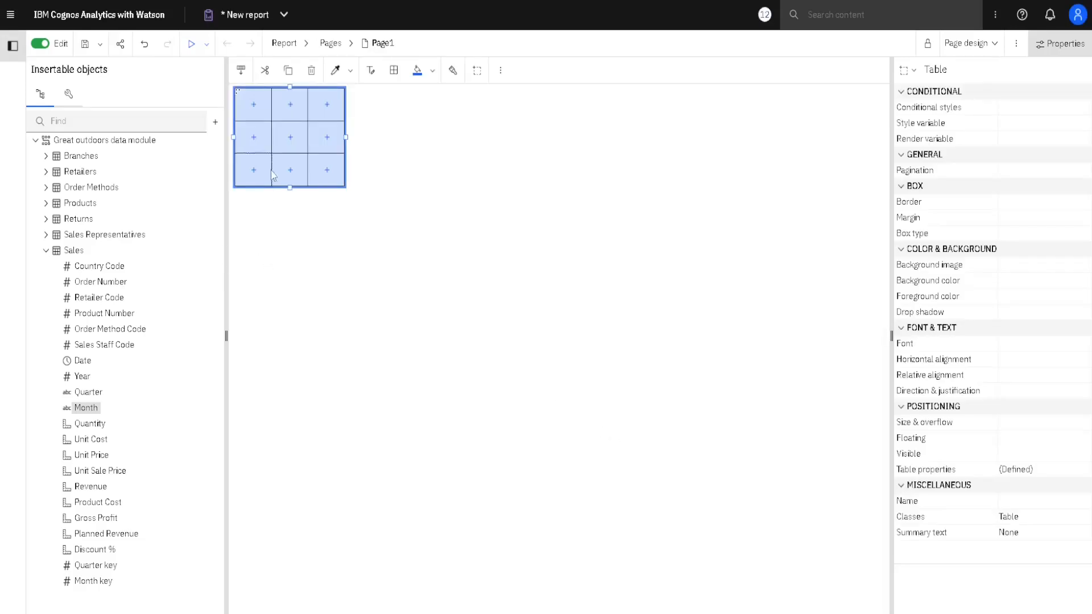
# Insert a list named List1 with query Query1 into the table's first cell.
pyautogui.click(254, 108)
pyautogui.click(253, 106)
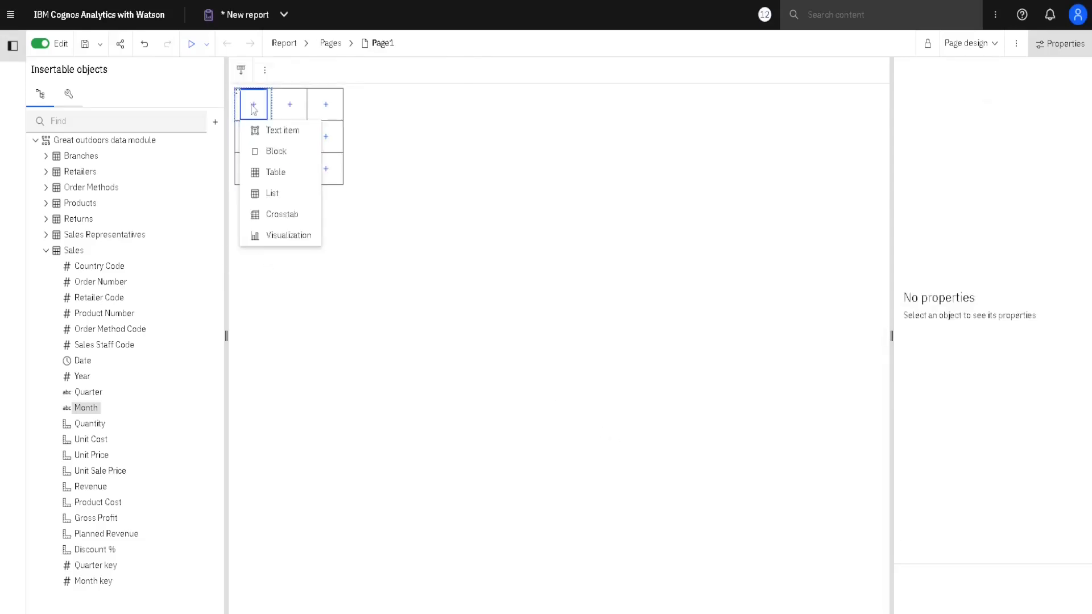
pyautogui.click(285, 196)
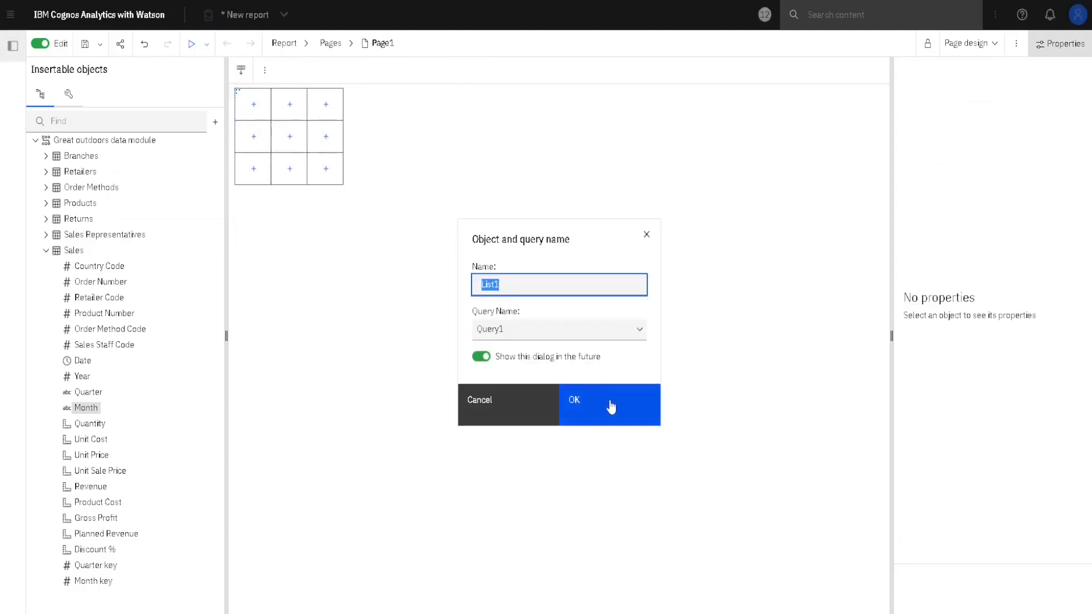
pyautogui.click(611, 407)
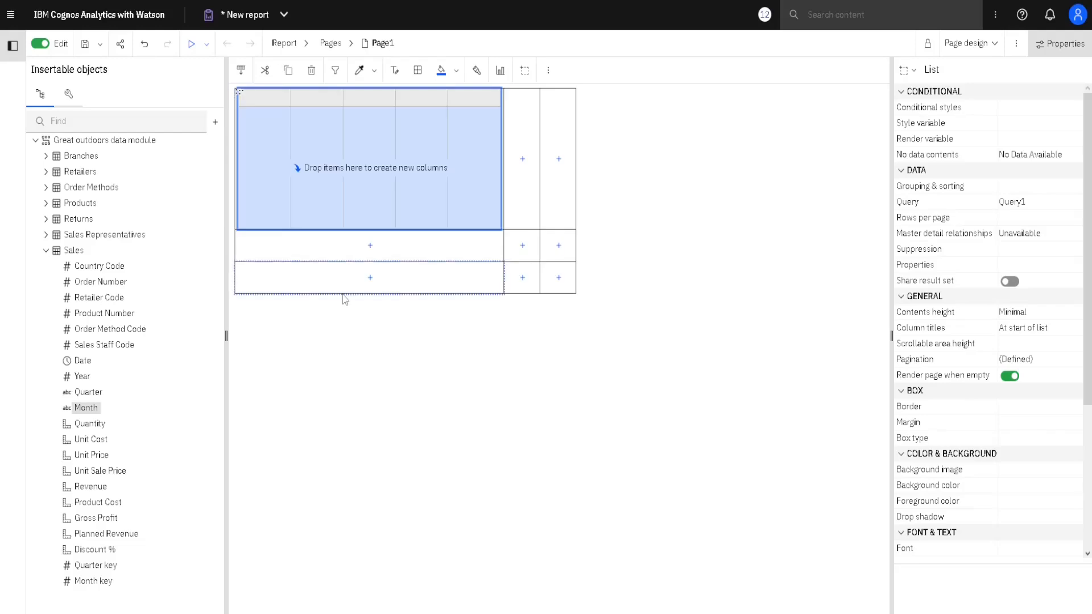
# Insert a second list named List2 with query Query2 into the table's center cell.
pyautogui.click(69, 95)
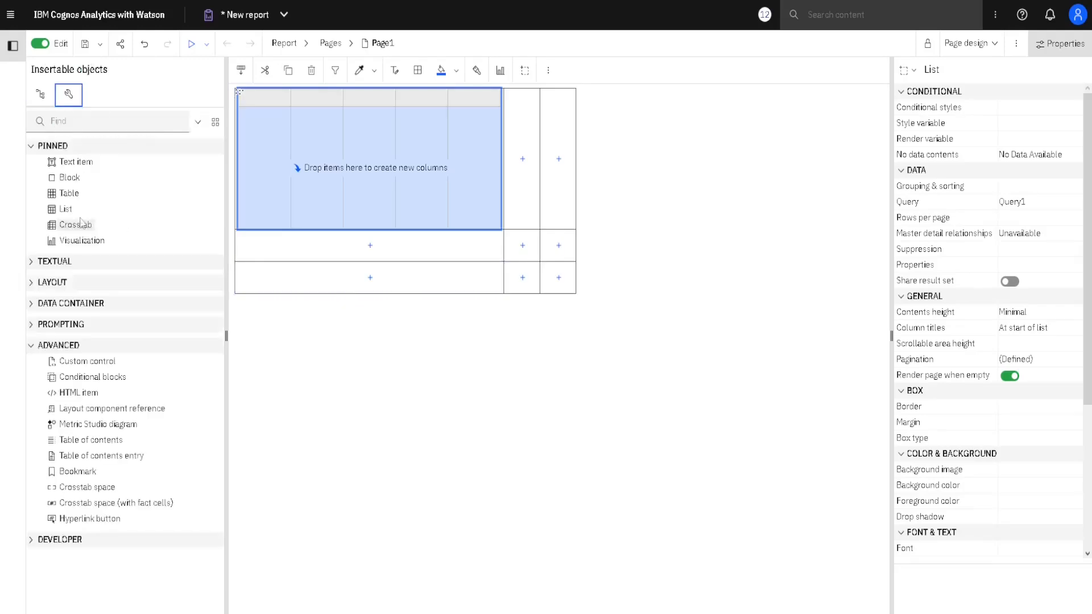
pyautogui.moveTo(65, 209); pyautogui.dragTo(515, 250)
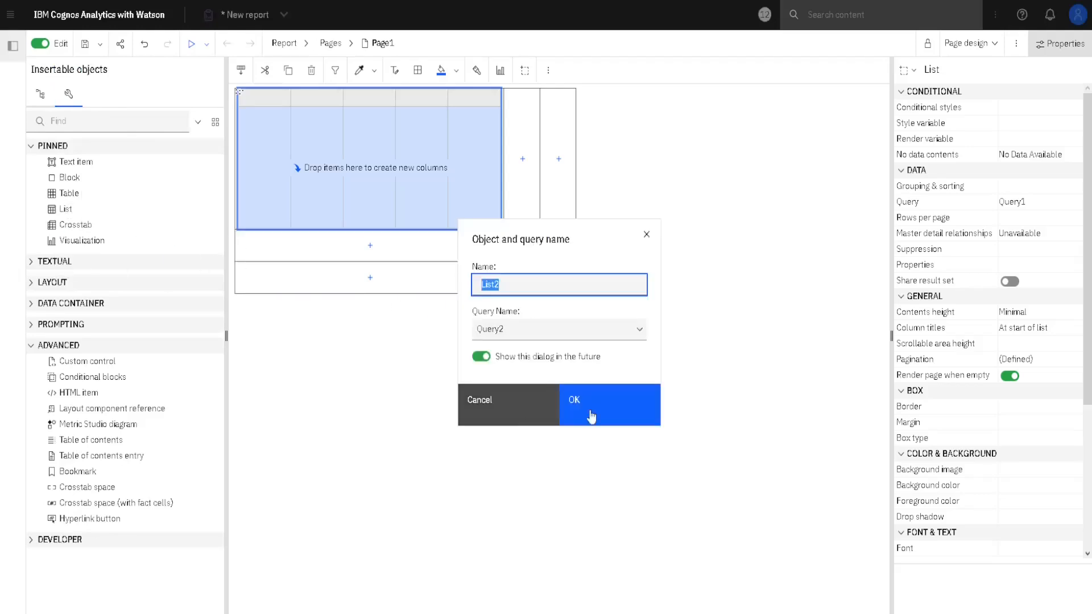
pyautogui.click(607, 405)
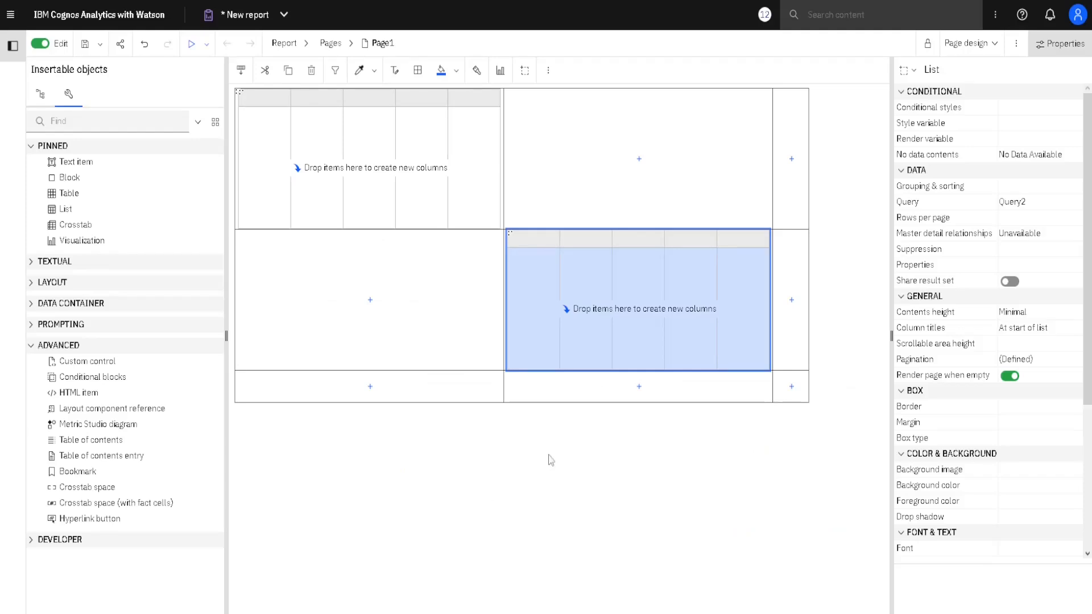
# Select the body columns of the list in the center cell, and extend the selection to its parent List object.
pyautogui.click(529, 275)
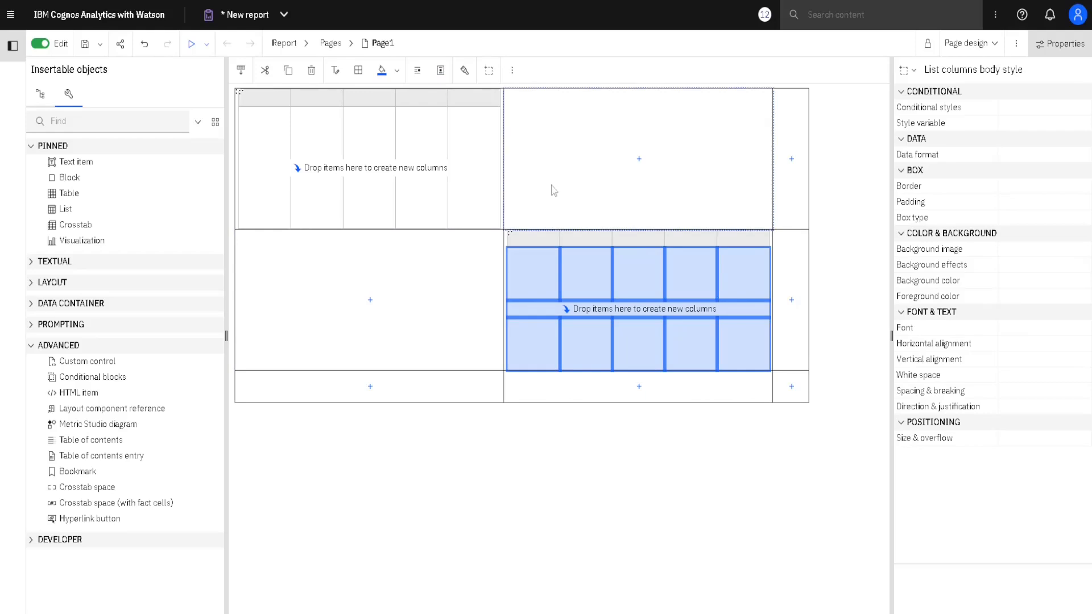
pyautogui.click(491, 74)
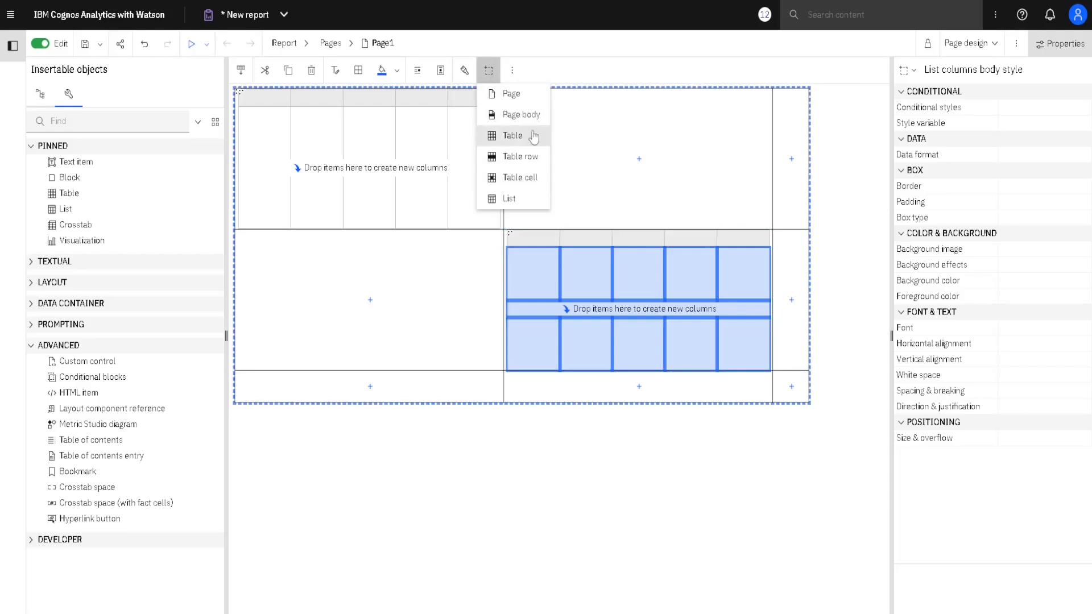
pyautogui.click(916, 113)
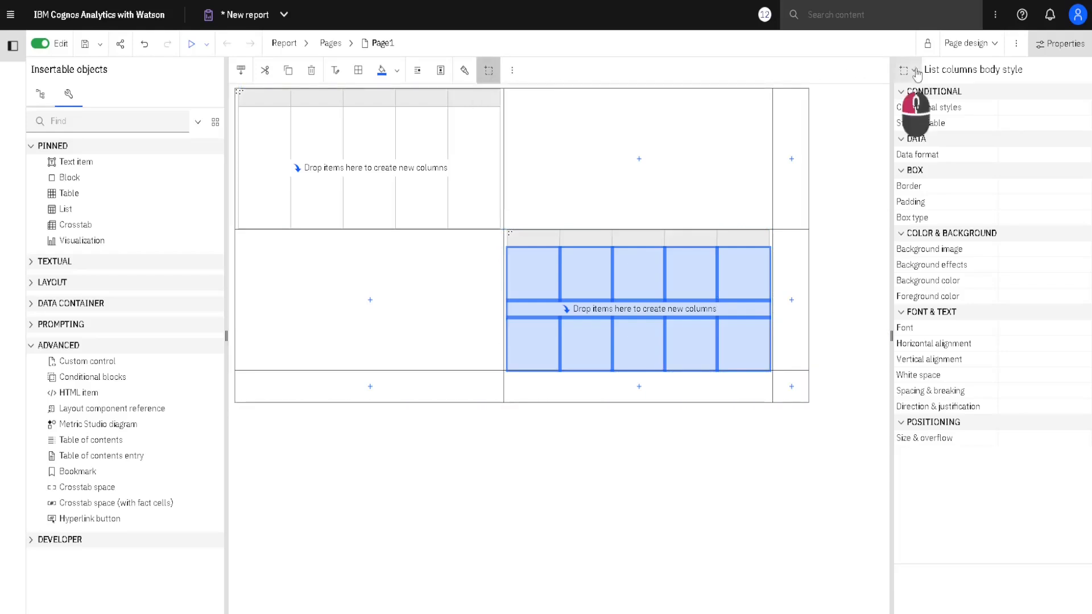
pyautogui.click(910, 70)
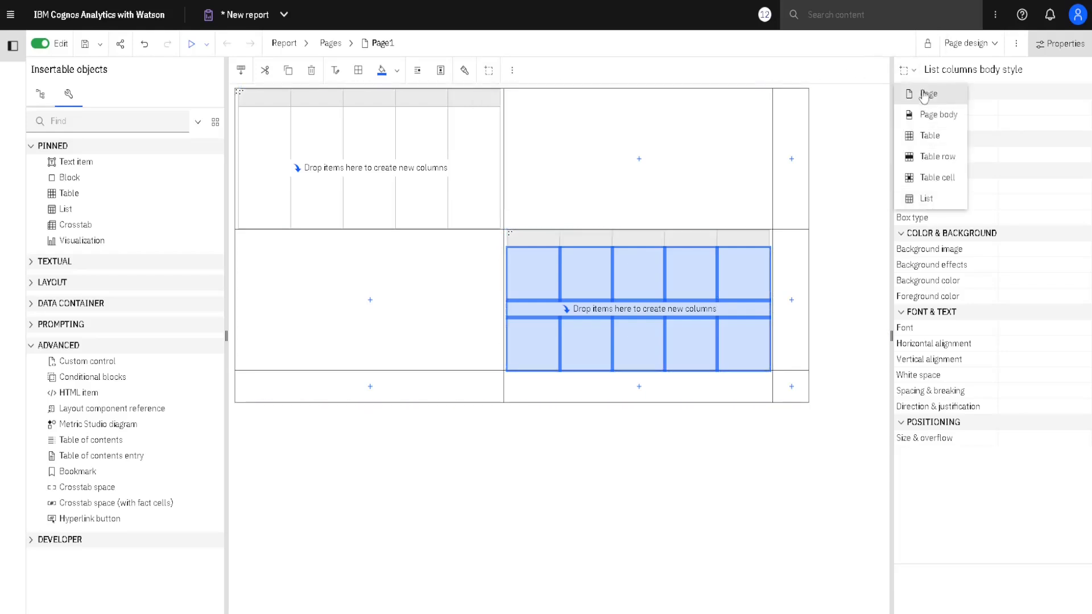
pyautogui.click(945, 203)
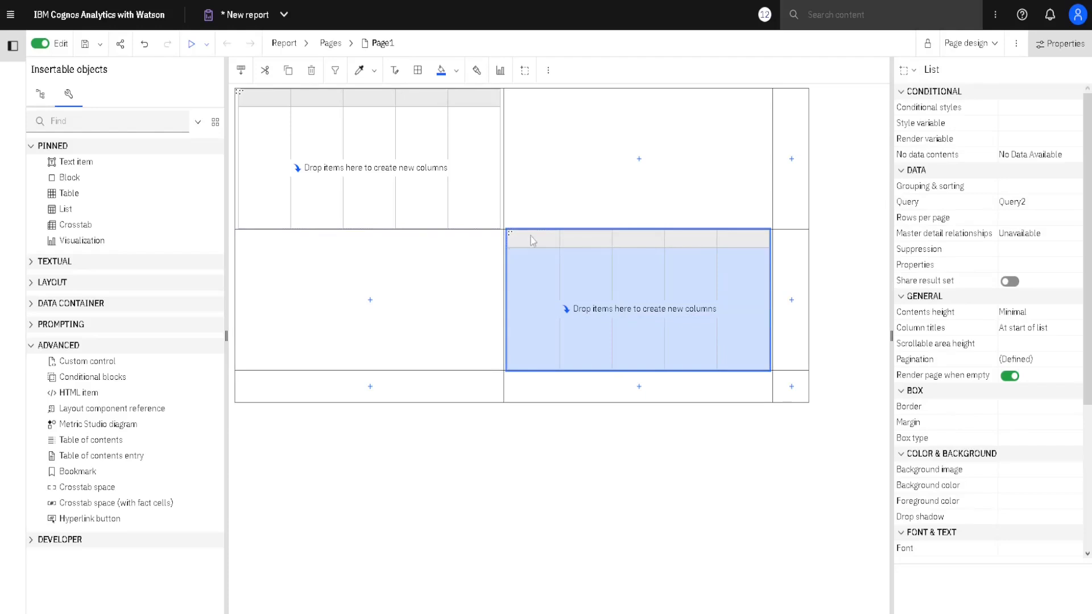
# Extend the selection from the list to its containing table cell and on to the table row.
pyautogui.click(915, 72)
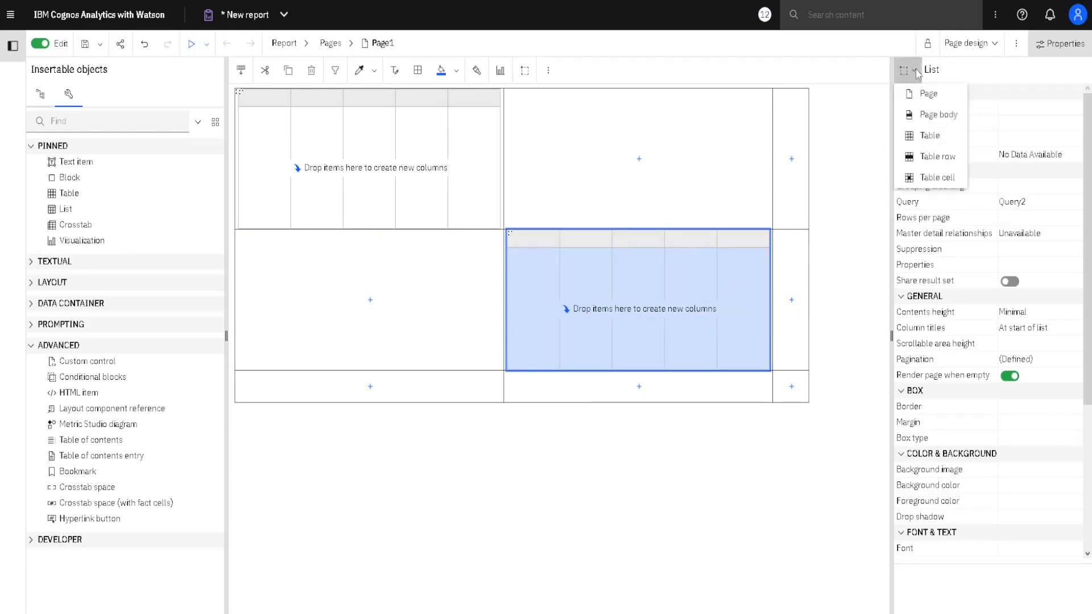
pyautogui.click(942, 186)
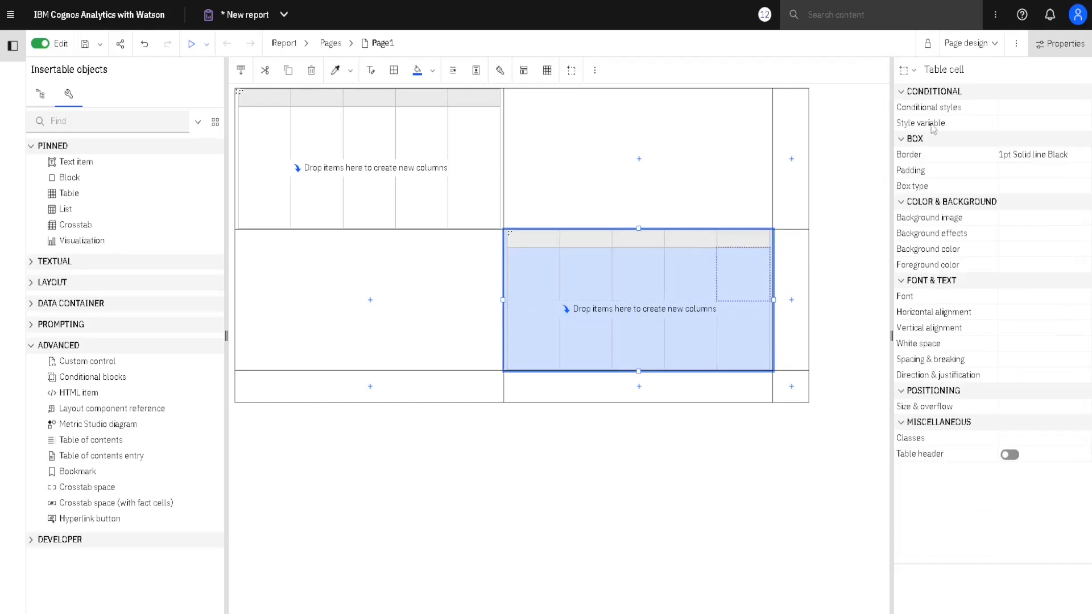
pyautogui.click(917, 71)
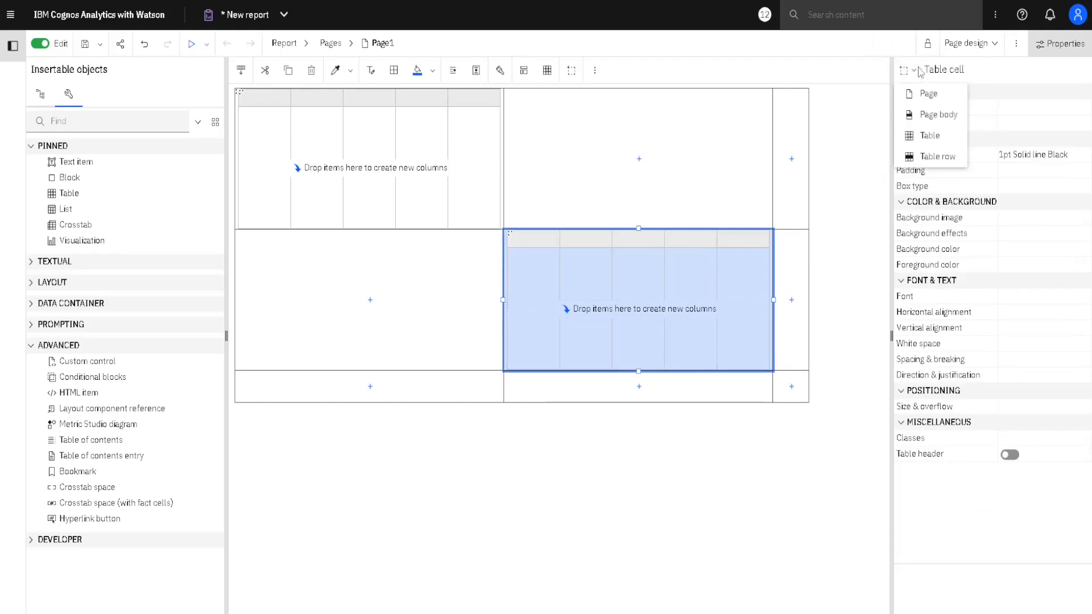
pyautogui.click(944, 154)
# Select the entire table containing both lists and delete it from the page.
pyautogui.click(914, 70)
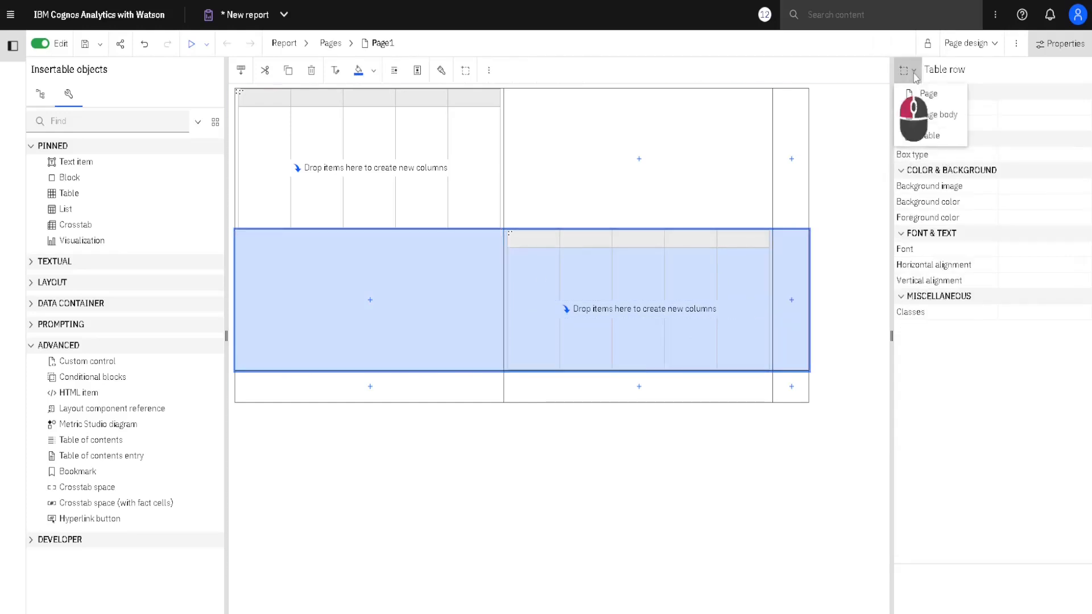
pyautogui.click(930, 136)
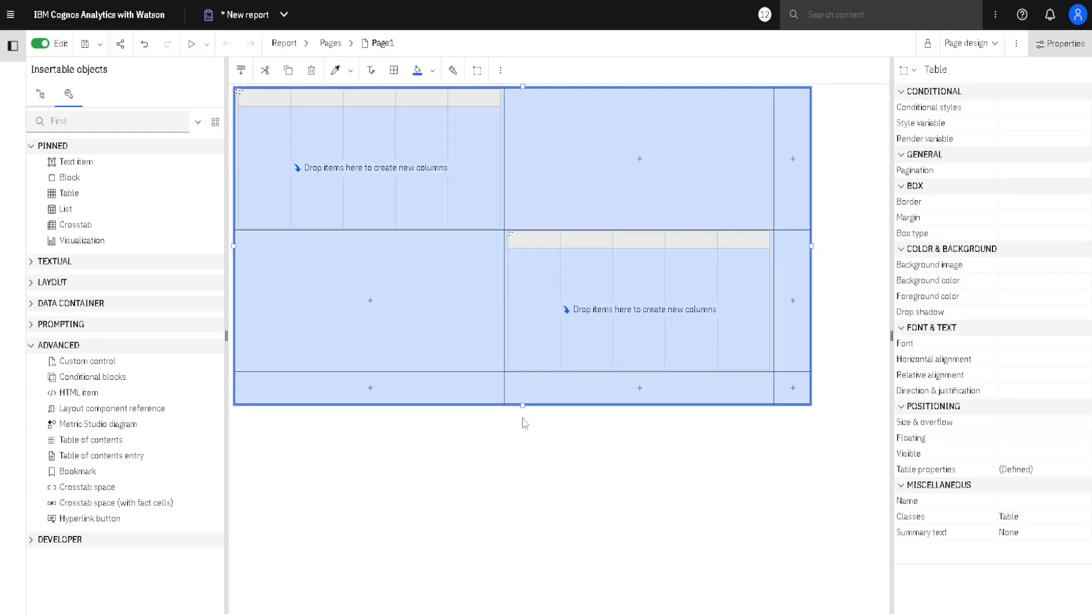
pyautogui.press('Delete')
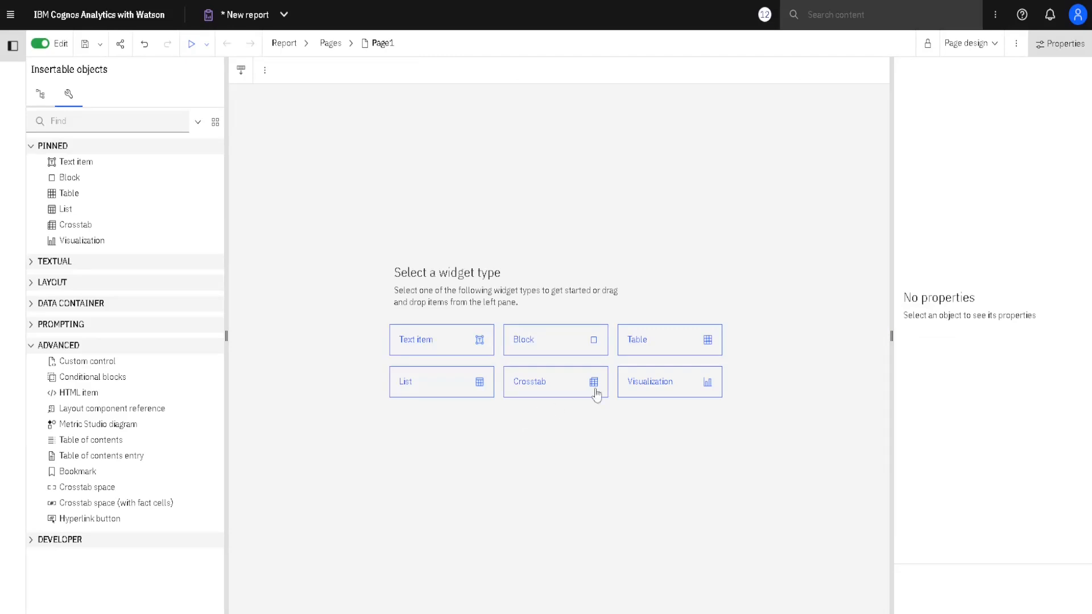
# Insert a full-width table with 3 columns and 3 rows and Show borders turned on.
pyautogui.moveTo(72, 199); pyautogui.dragTo(291, 190)
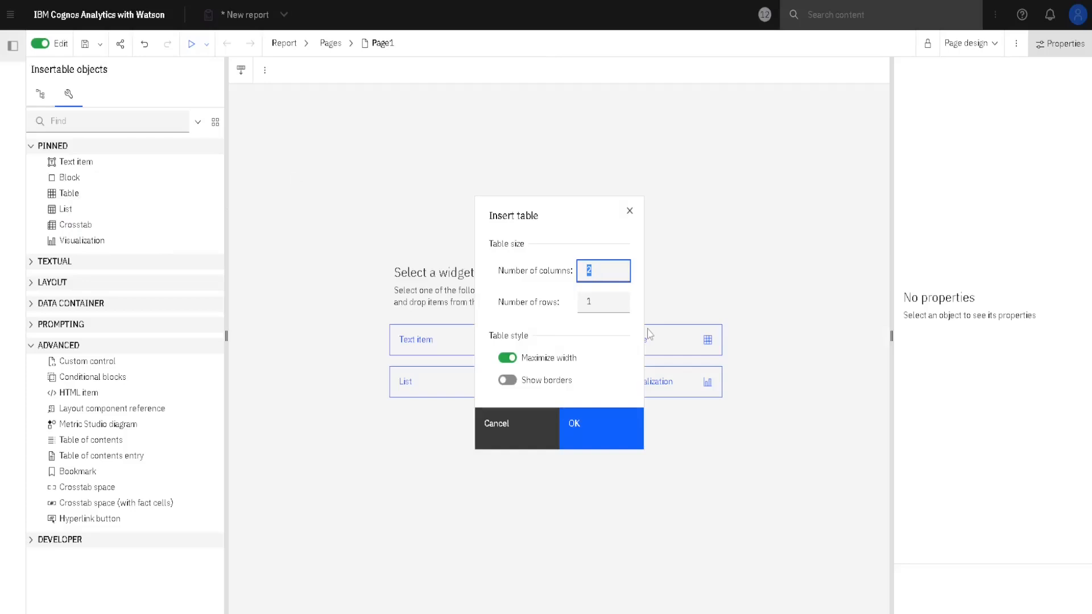
pyautogui.write('3')
pyautogui.press('Tab')
pyautogui.write('3')
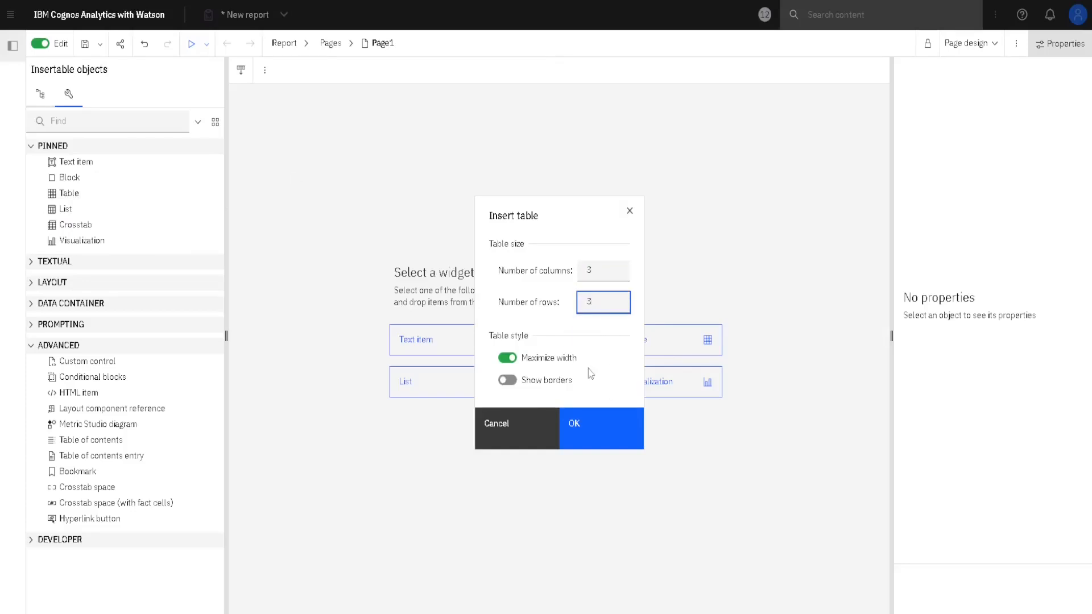
pyautogui.click(508, 380)
pyautogui.click(589, 431)
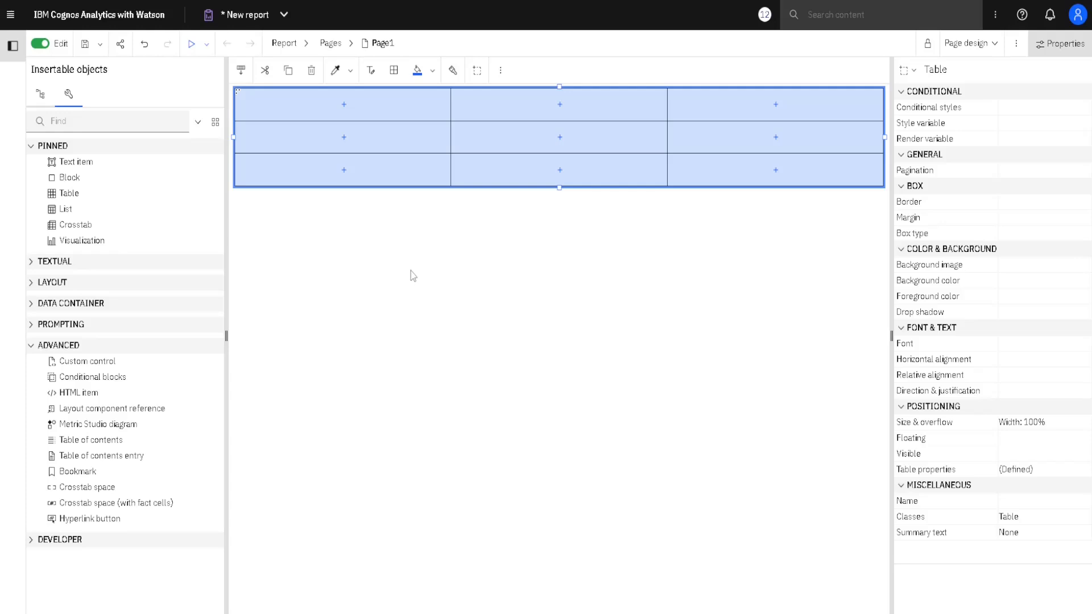
# Delete the table's entire bottom row using its middle cell.
pyautogui.click(493, 178)
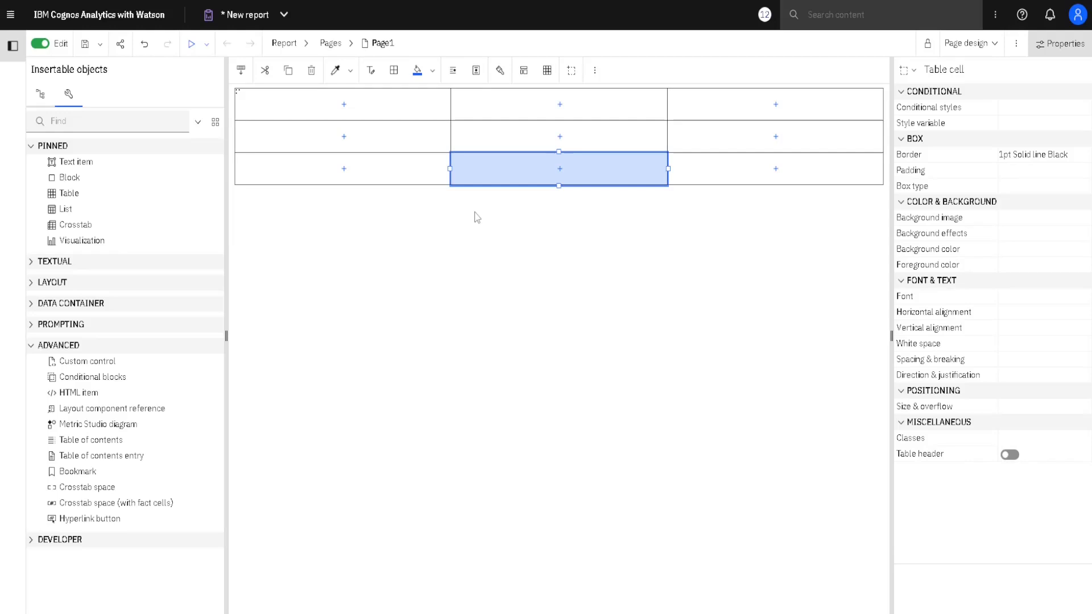
pyautogui.press('Delete')
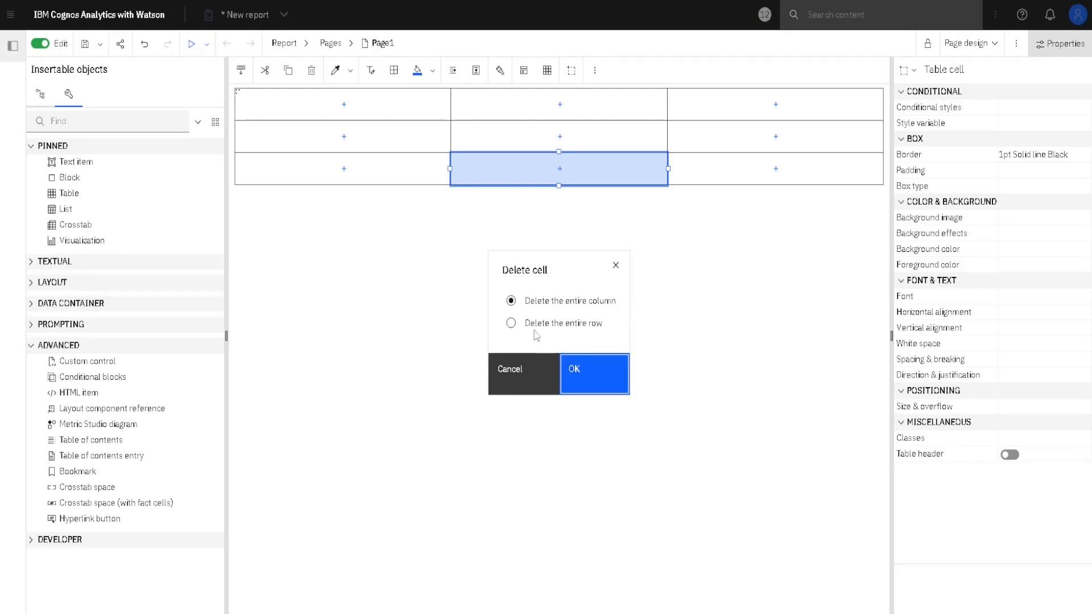
pyautogui.click(512, 326)
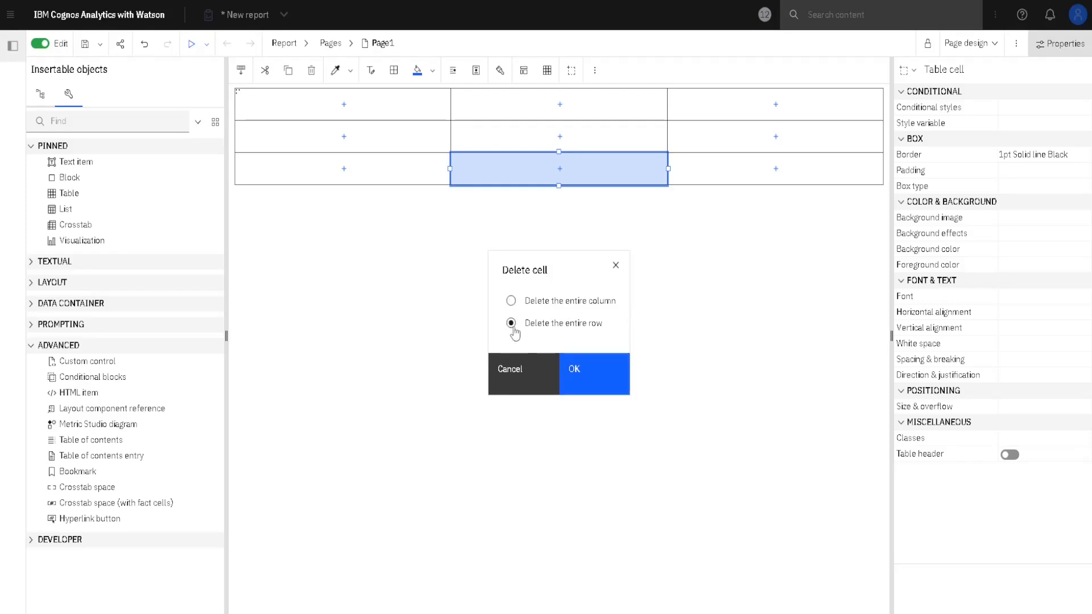
pyautogui.click(596, 376)
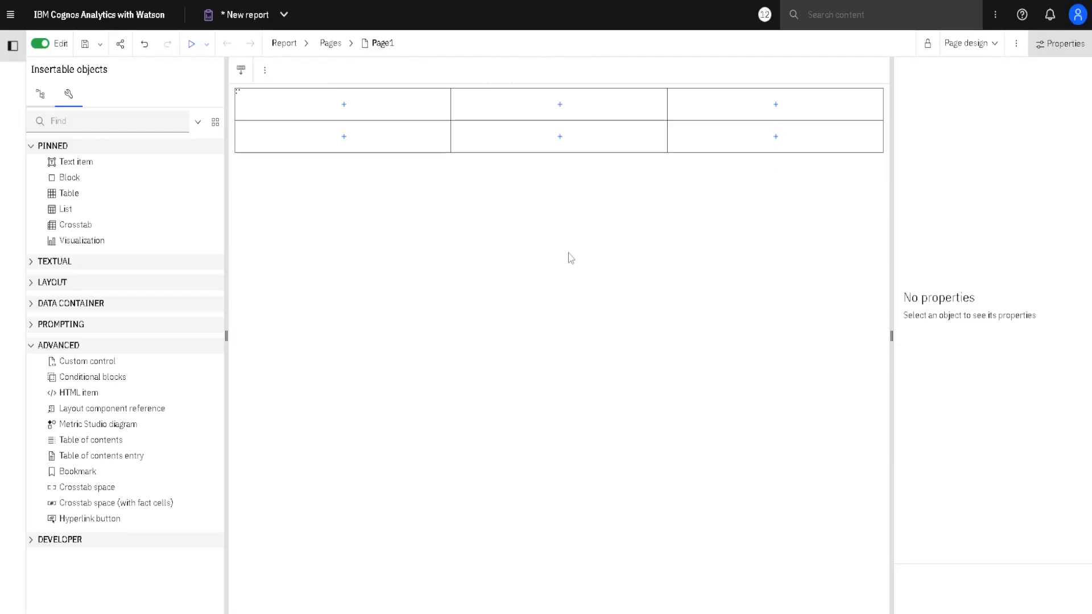
# Insert 2 rows below the table's first row.
pyautogui.click(601, 114)
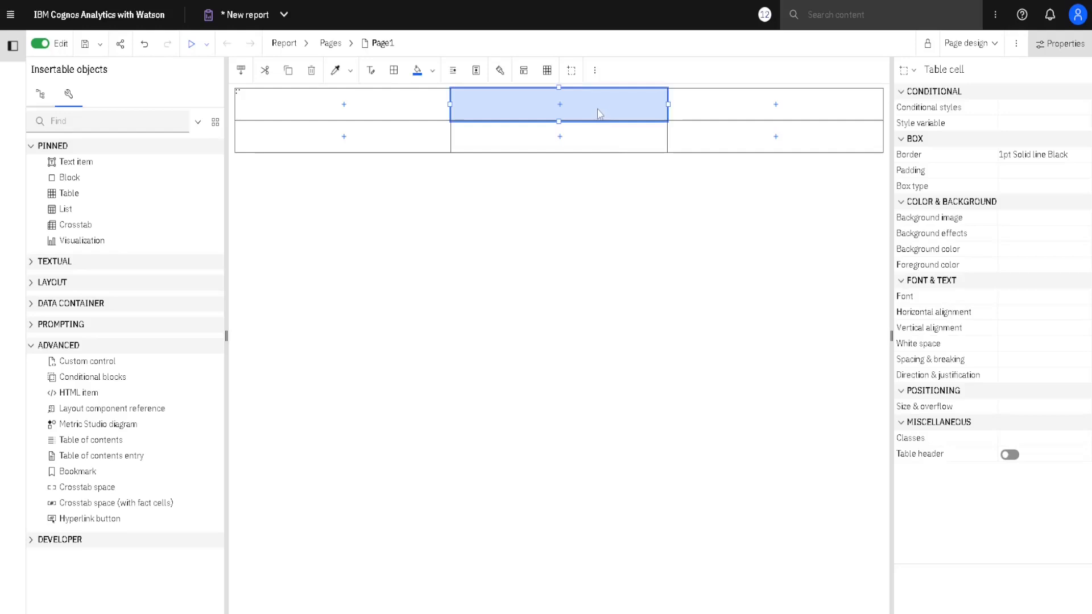
pyautogui.click(596, 70)
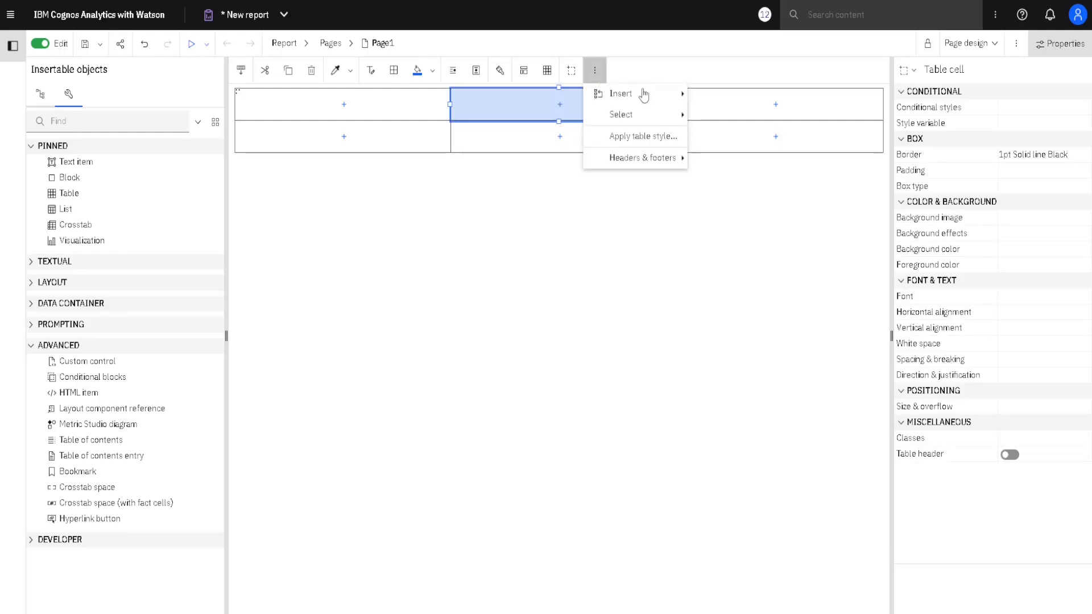
pyautogui.moveTo(654, 100)
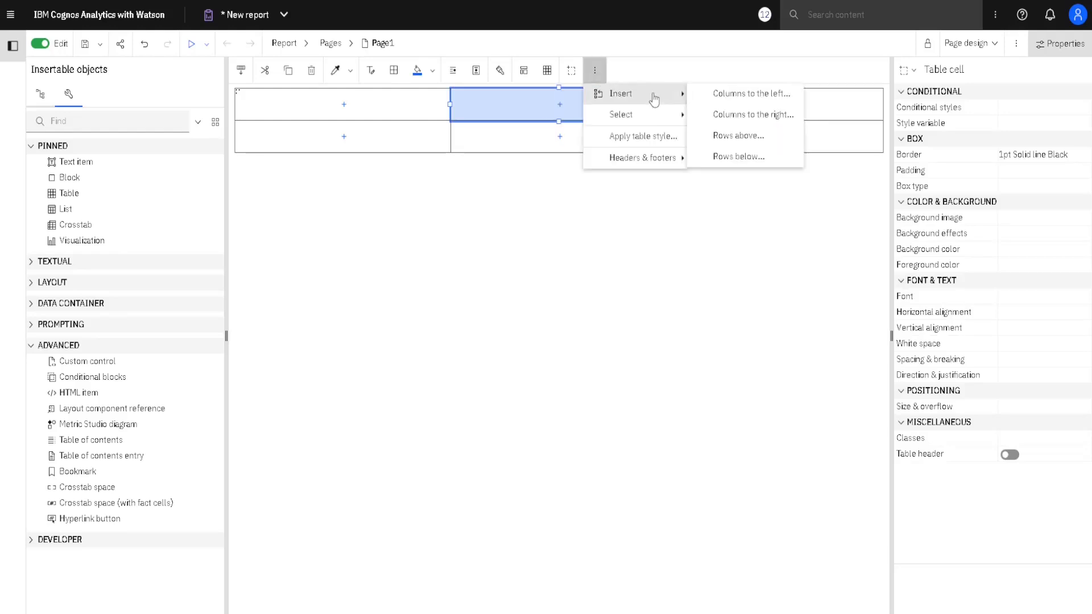
pyautogui.click(772, 162)
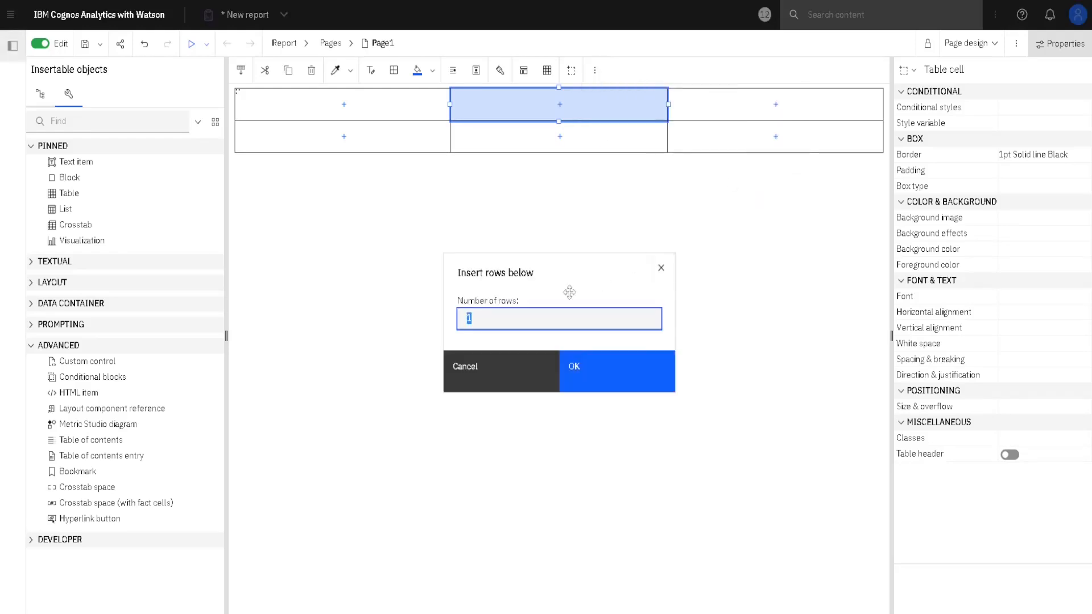
pyautogui.write('2')
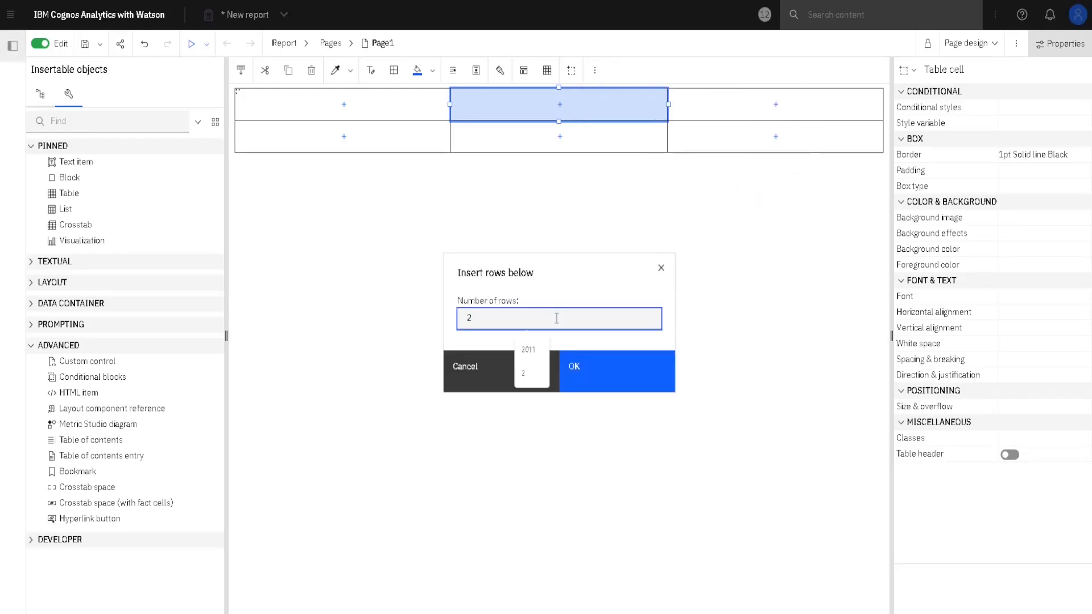
pyautogui.click(597, 372)
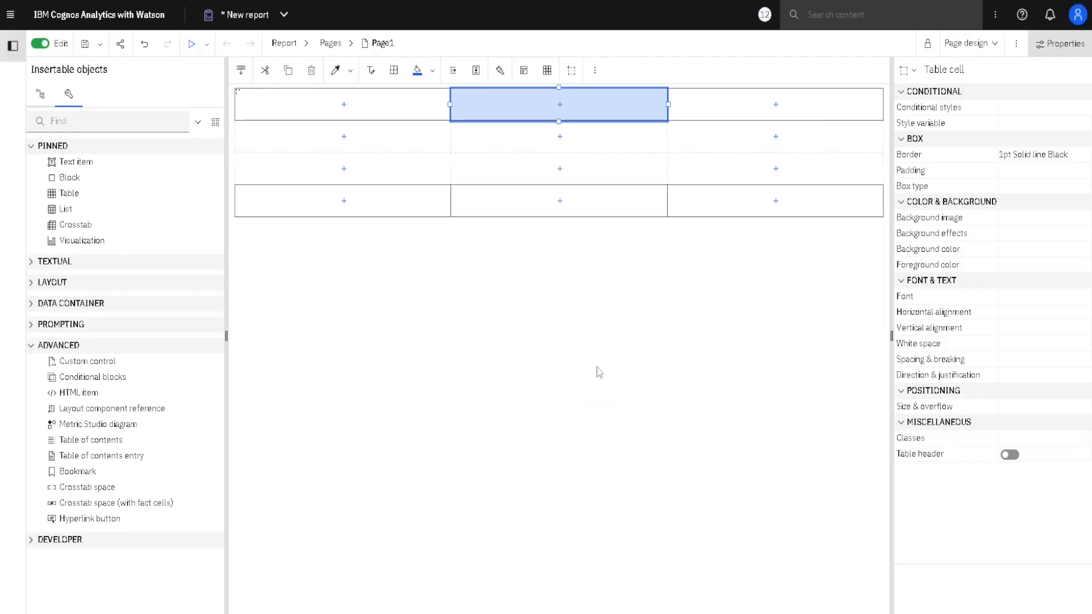
# Apply a 1 pt solid black border on all sides to the six cells in the table's second and third rows.
pyautogui.click(705, 173)
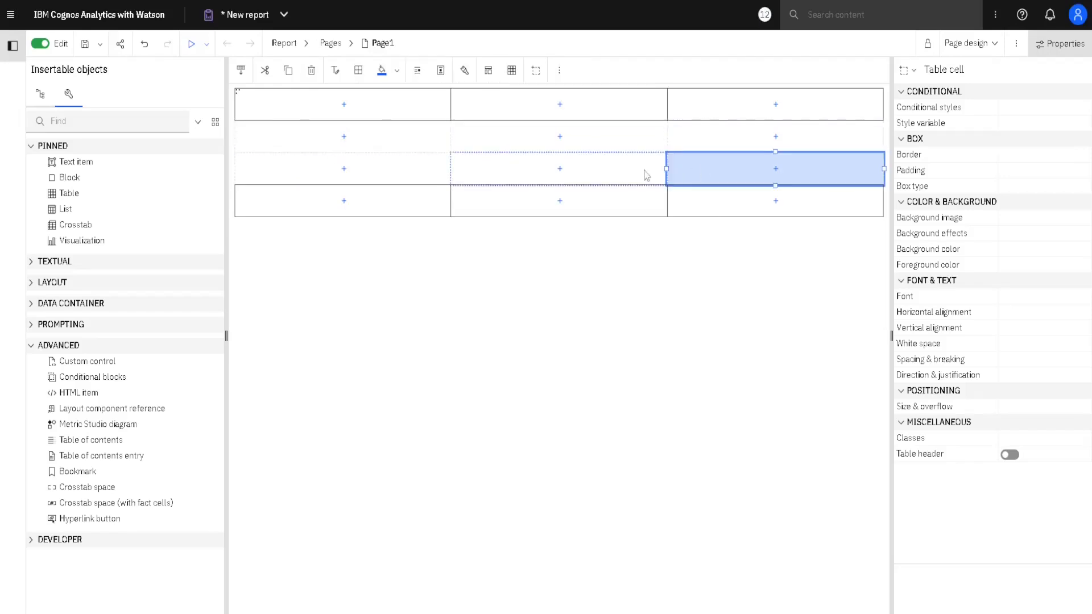
pyautogui.keyDown('ctrl'); pyautogui.click(599, 171); pyautogui.keyUp('ctrl')
pyautogui.keyDown('ctrl'); pyautogui.click(378, 170); pyautogui.keyUp('ctrl')
pyautogui.keyDown('ctrl'); pyautogui.click(394, 132); pyautogui.keyUp('ctrl')
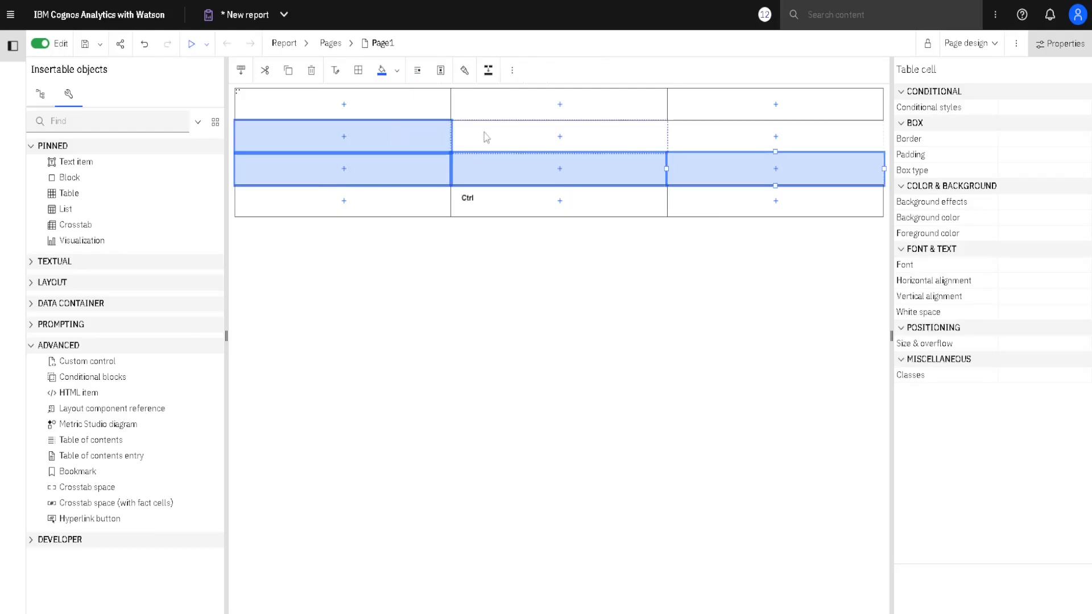
pyautogui.keyDown('ctrl'); pyautogui.click(487, 135); pyautogui.keyUp('ctrl')
pyautogui.keyDown('ctrl'); pyautogui.click(718, 147); pyautogui.keyUp('ctrl')
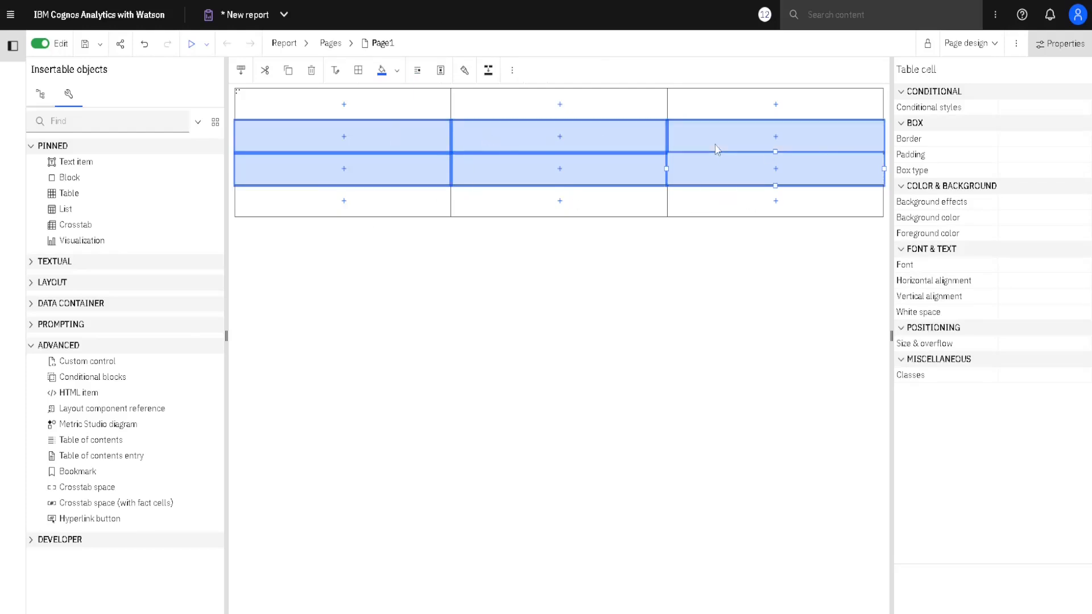
pyautogui.click(1027, 143)
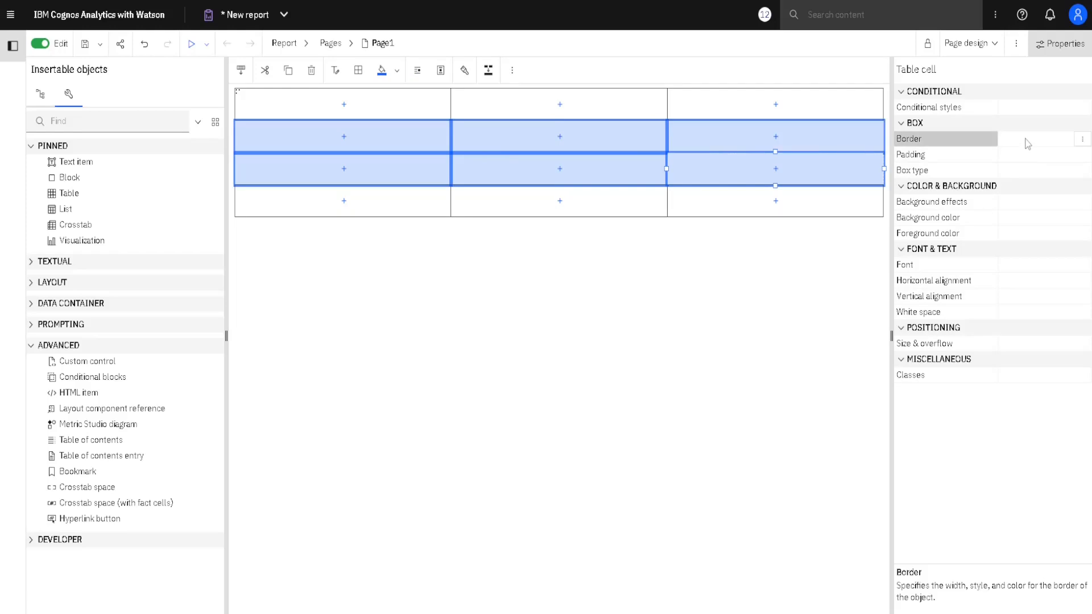
pyautogui.click(1083, 142)
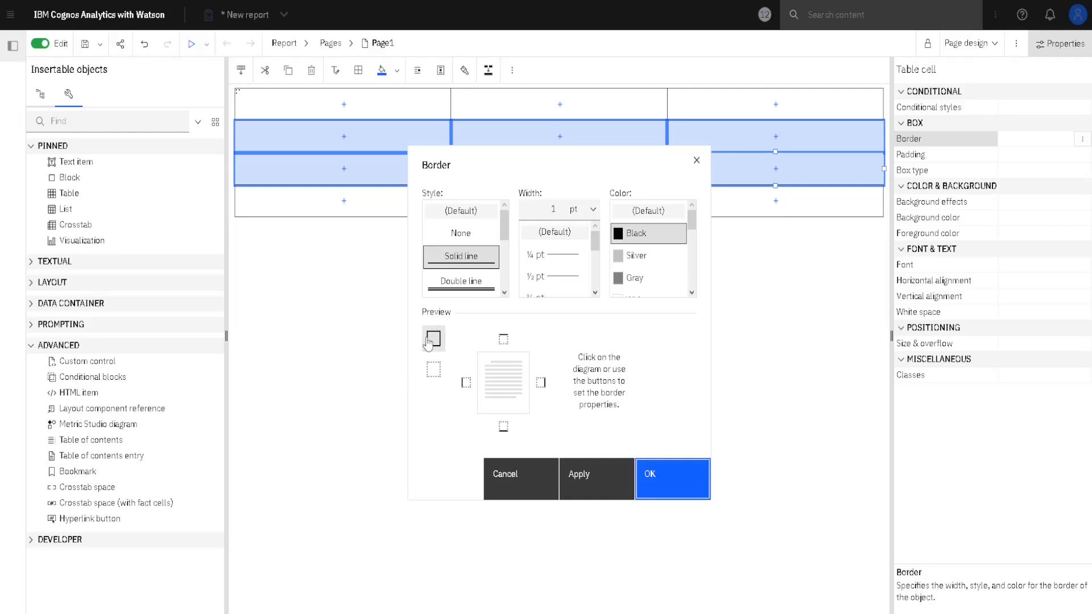
pyautogui.click(433, 340)
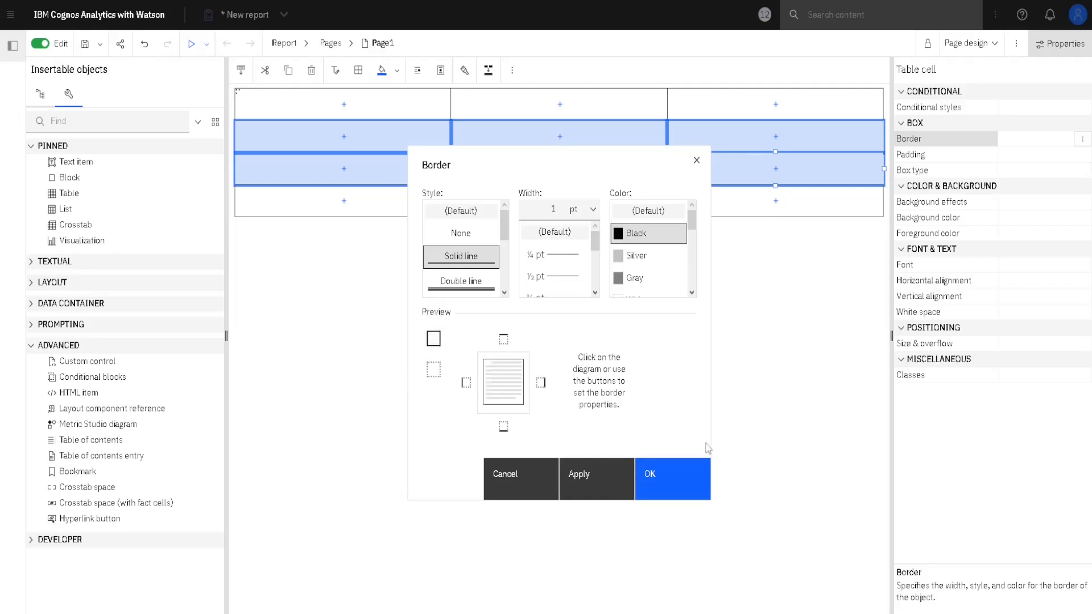
pyautogui.click(682, 481)
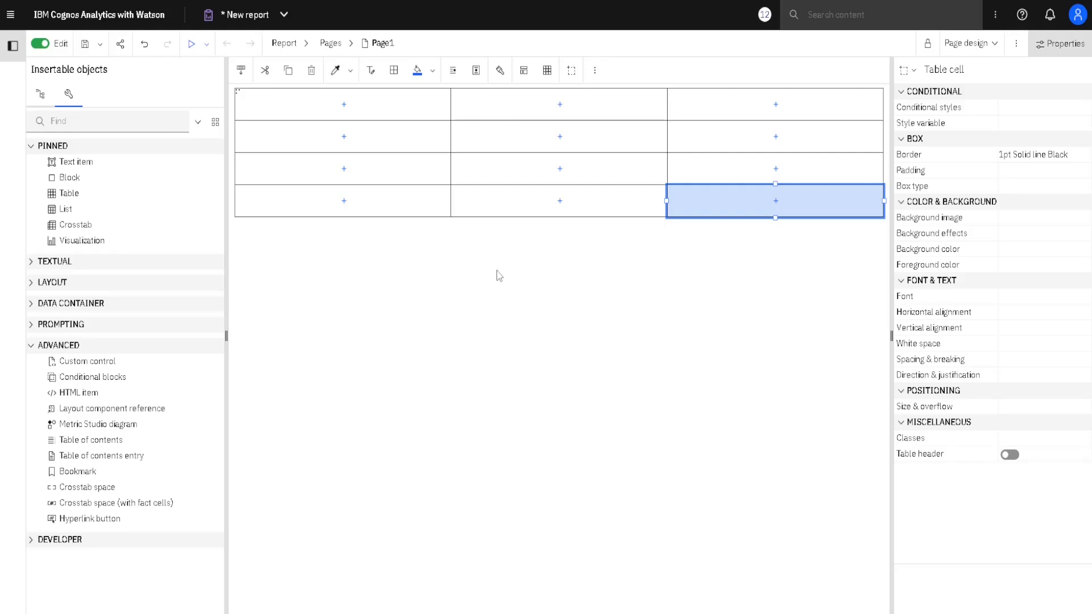
# Merge the first two cells of the table's third row, and split the merged cell back into separate cells.
pyautogui.click(386, 180)
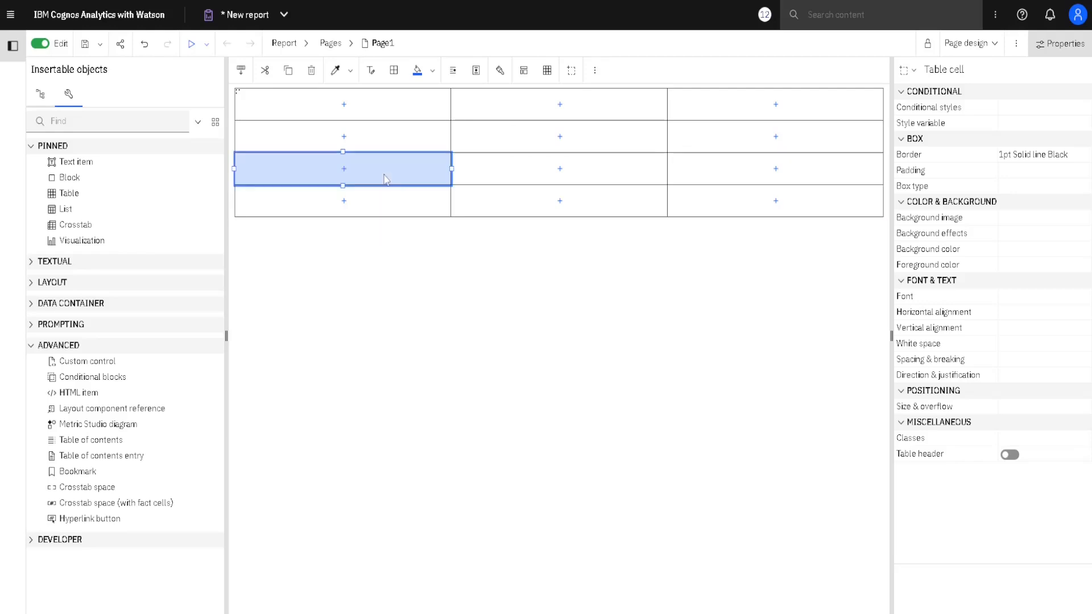
pyautogui.keyDown('ctrl'); pyautogui.click(493, 173); pyautogui.keyUp('ctrl')
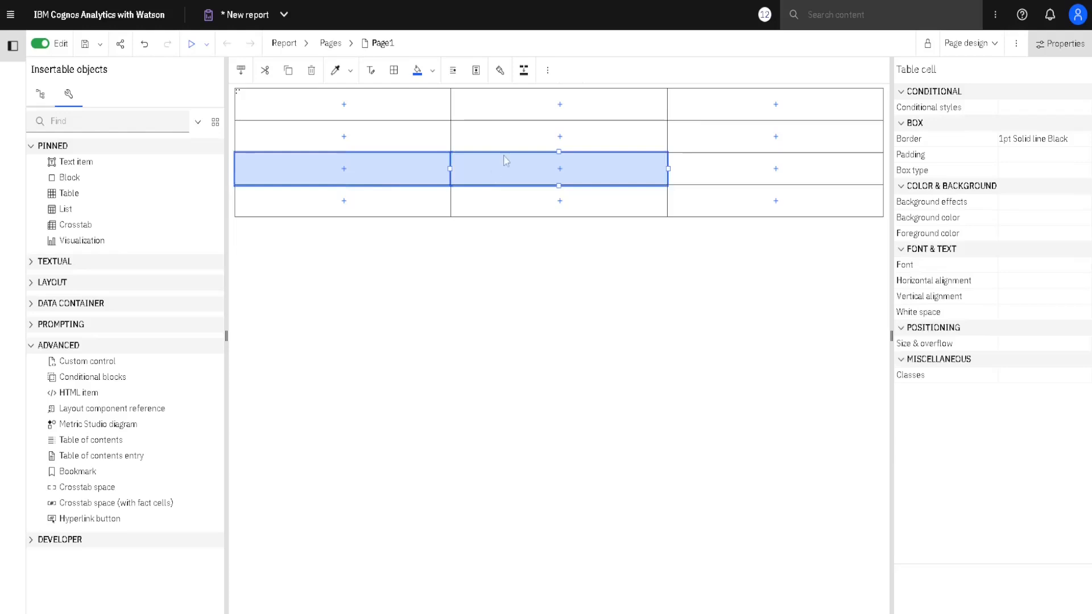
pyautogui.click(524, 71)
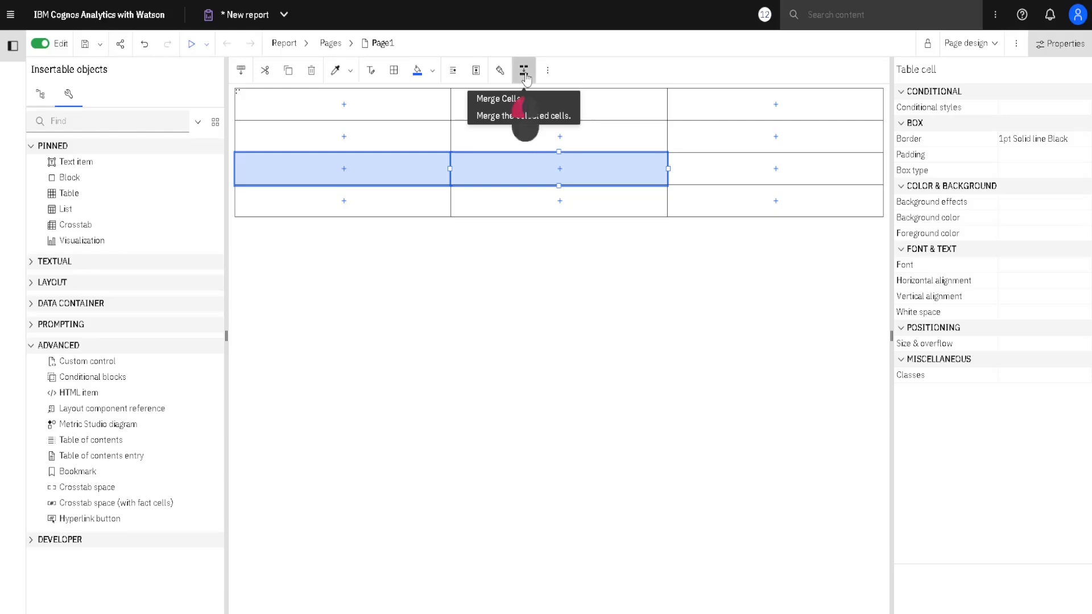
pyautogui.click(712, 203)
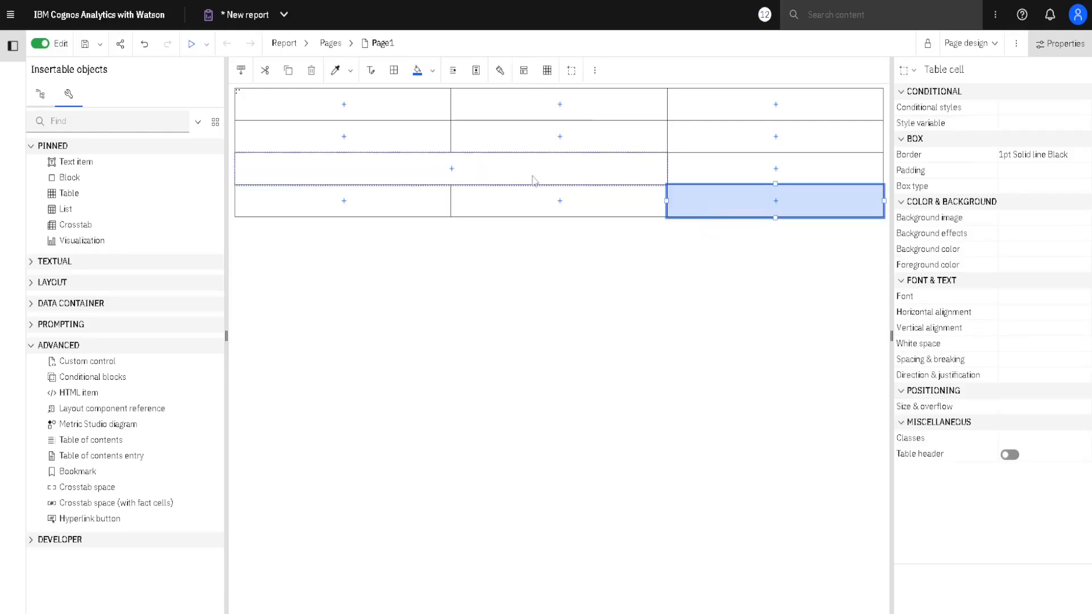
pyautogui.click(492, 173)
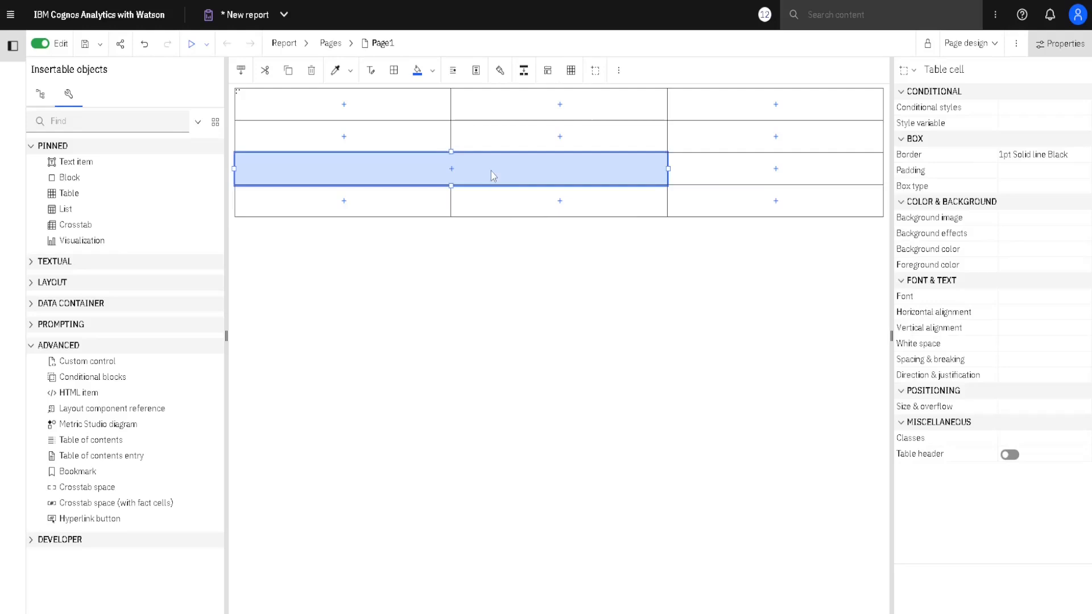
pyautogui.click(526, 77)
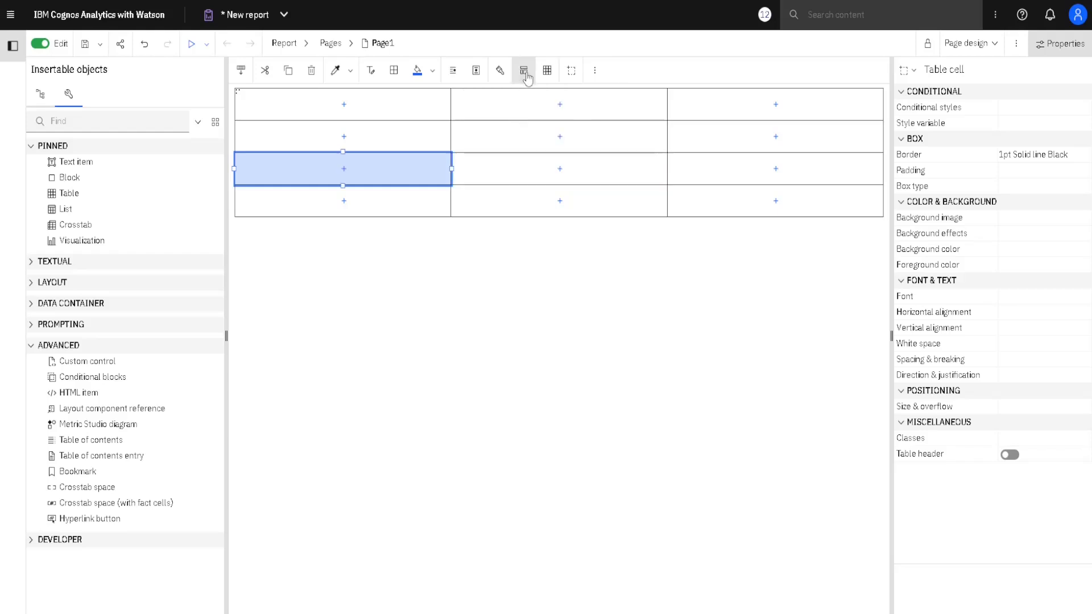
# Select the whole four-row table and delete it from the page.
pyautogui.click(485, 210)
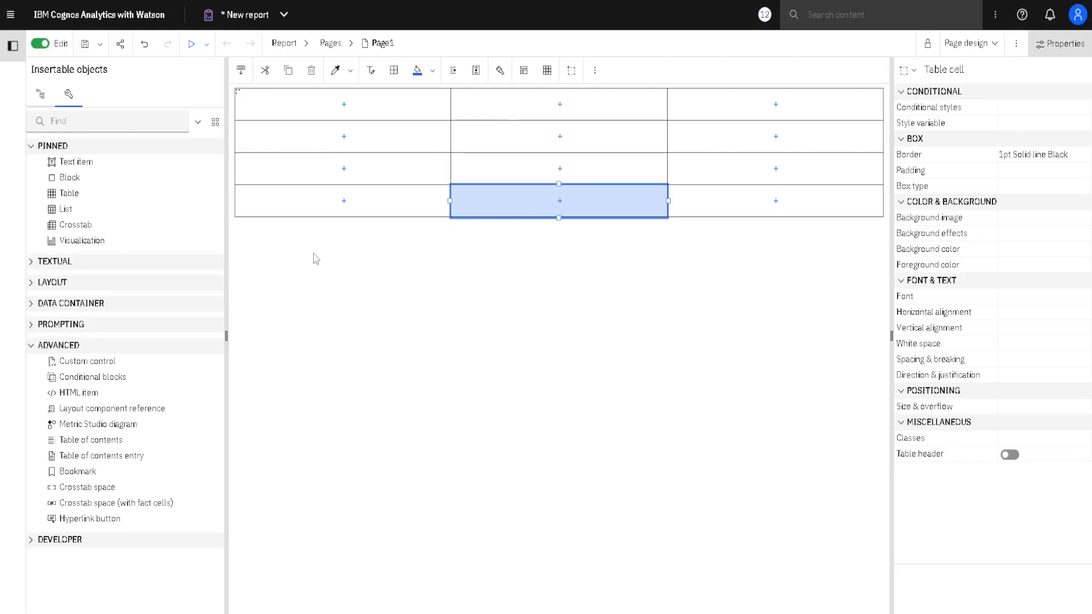
pyautogui.click(238, 94)
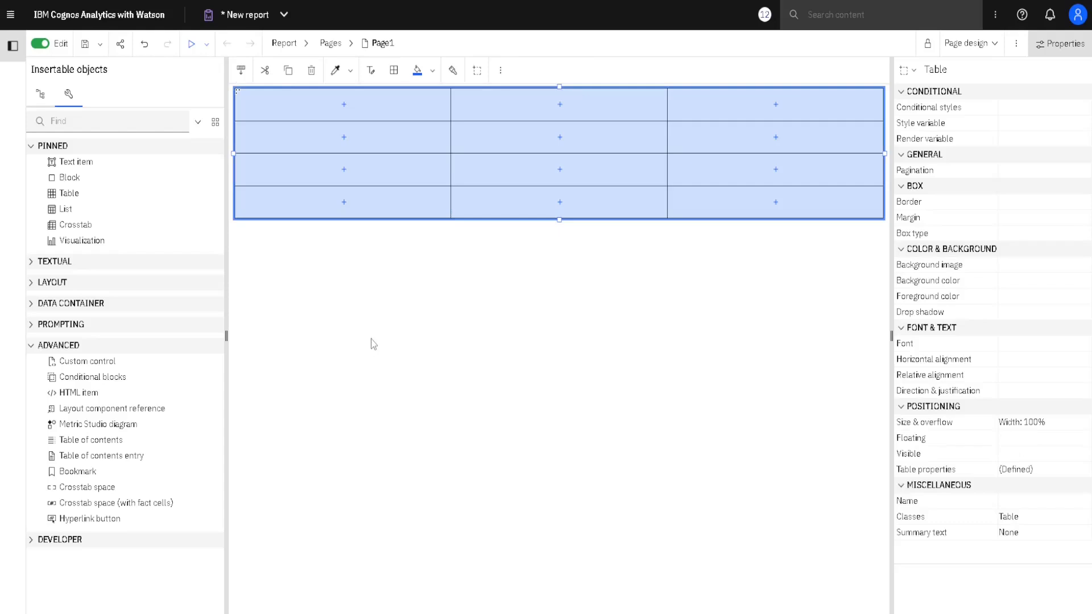
pyautogui.press('Delete')
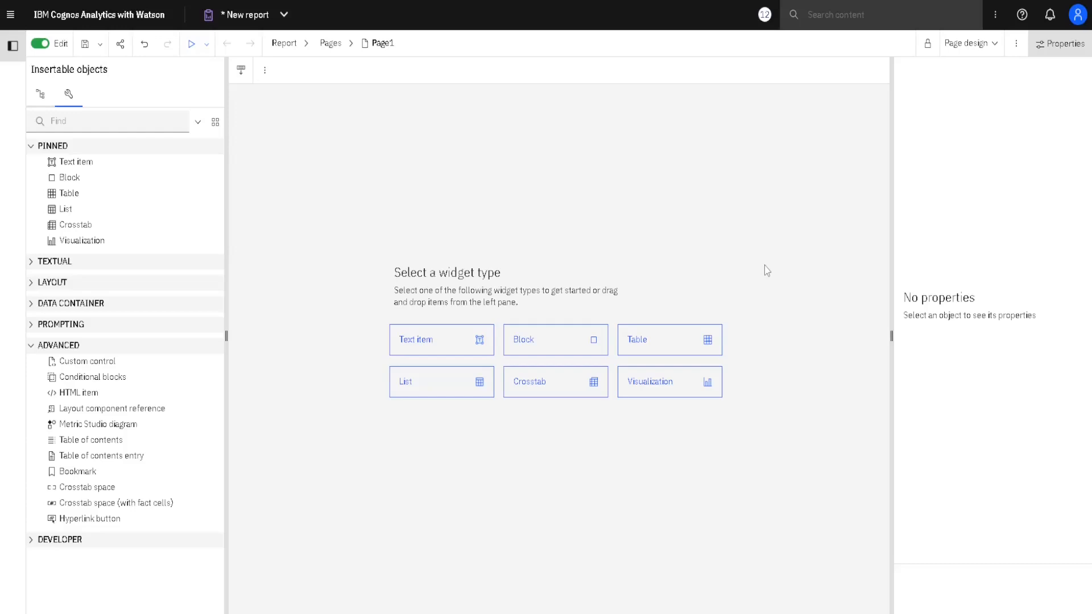
# Insert two lists side by side on the empty page, accepting the default object and query names.
pyautogui.moveTo(65, 209); pyautogui.dragTo(288, 158)
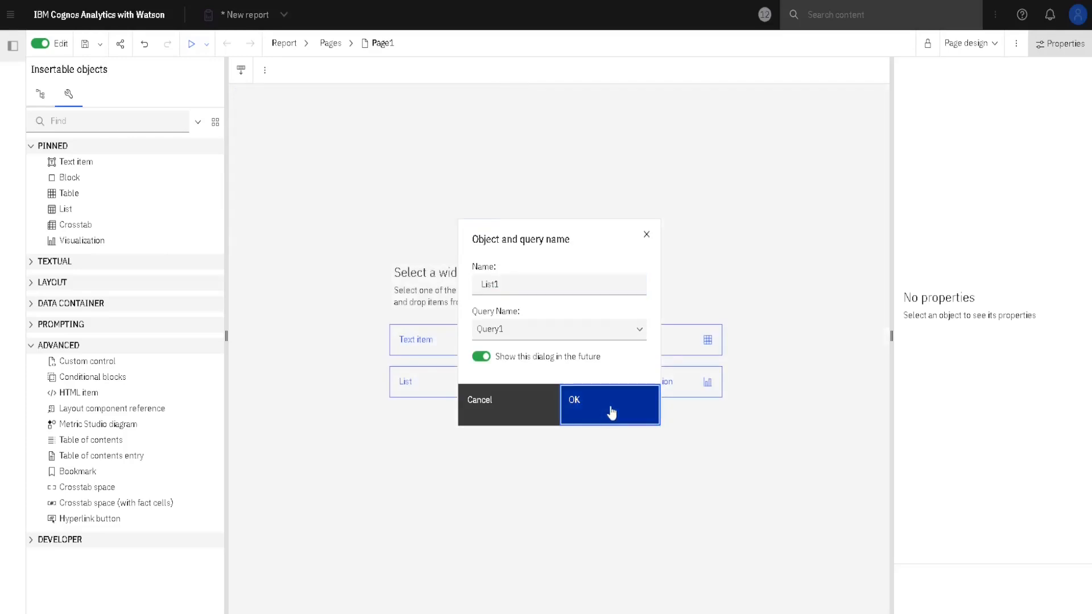
pyautogui.click(613, 410)
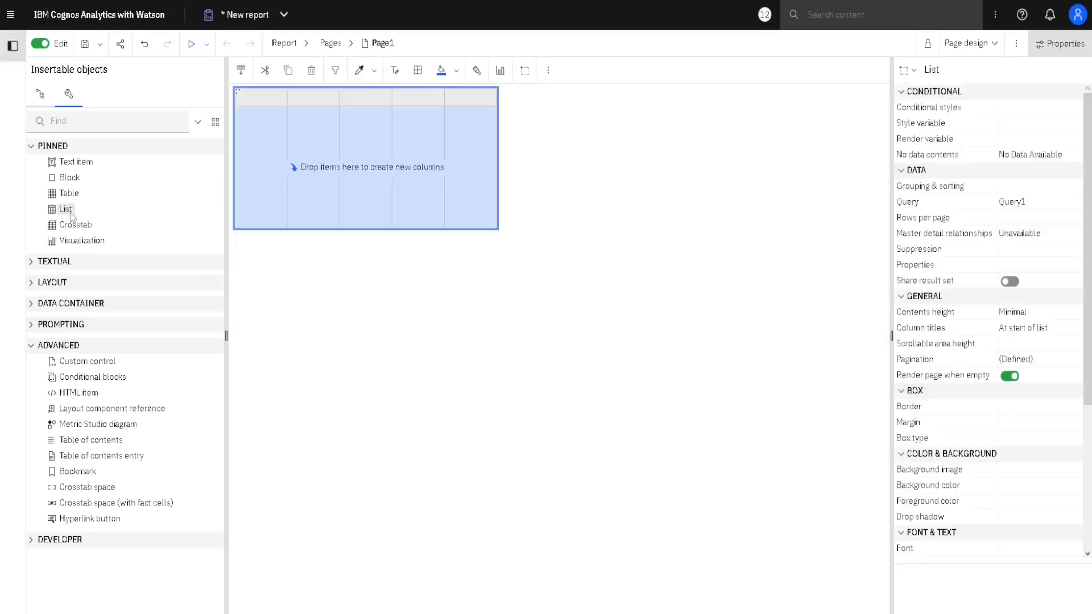
pyautogui.moveTo(67, 214); pyautogui.dragTo(719, 161)
pyautogui.click(603, 401)
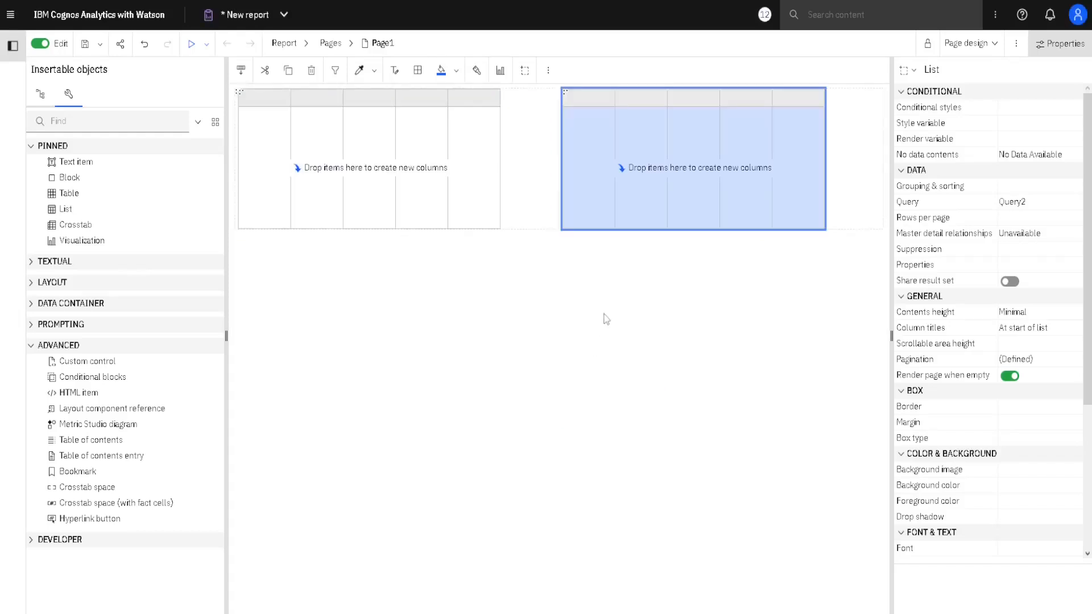
# Select the parent table enclosing both lists and give it a 1 pt solid black border on all sides.
pyautogui.click(535, 216)
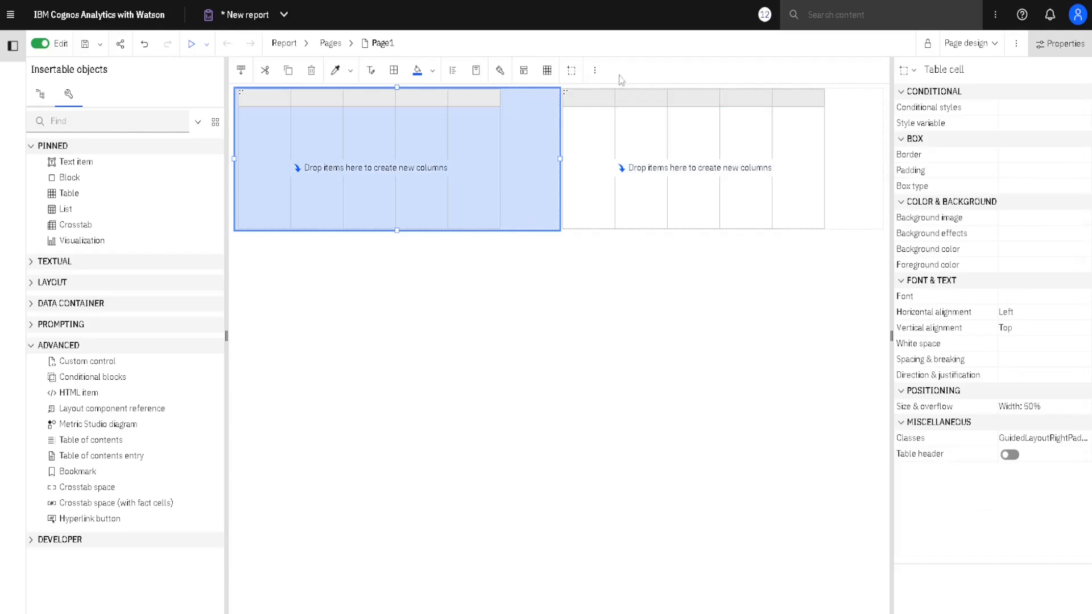
pyautogui.click(854, 164)
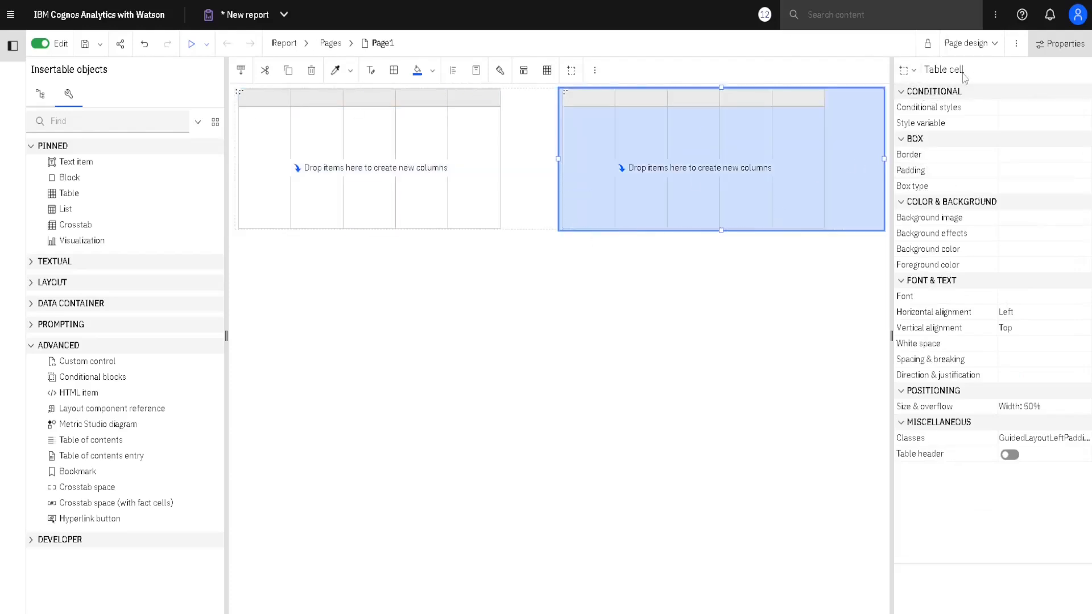
pyautogui.click(908, 70)
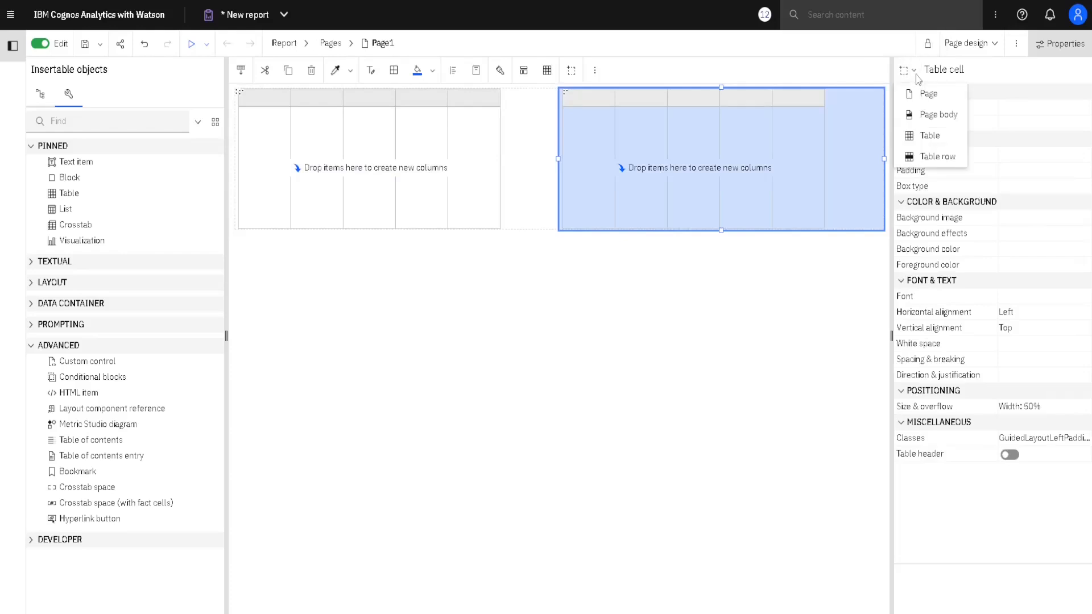
pyautogui.click(938, 137)
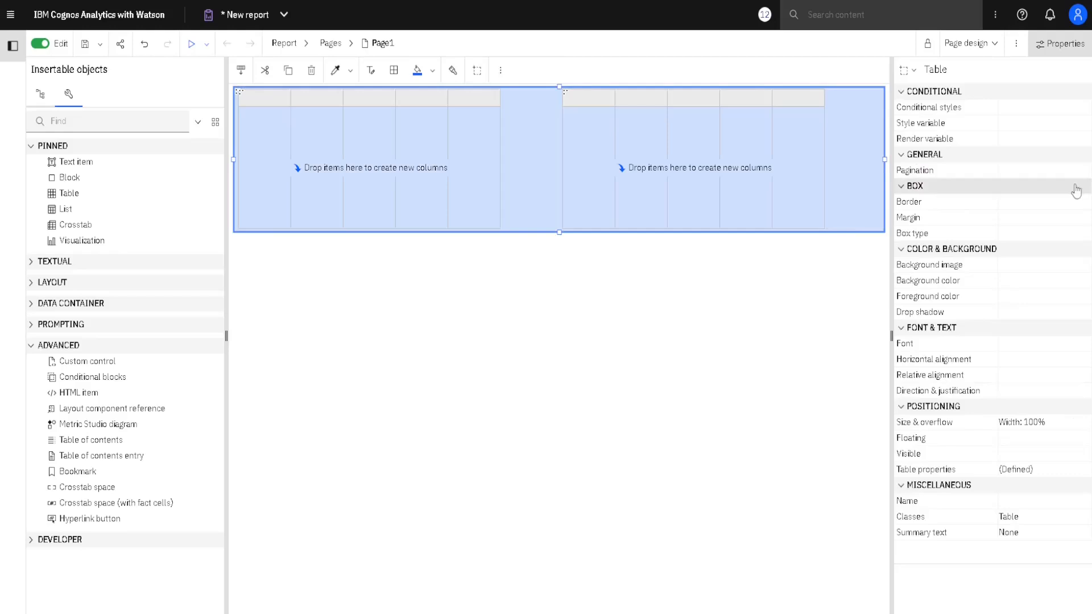
pyautogui.click(1045, 206)
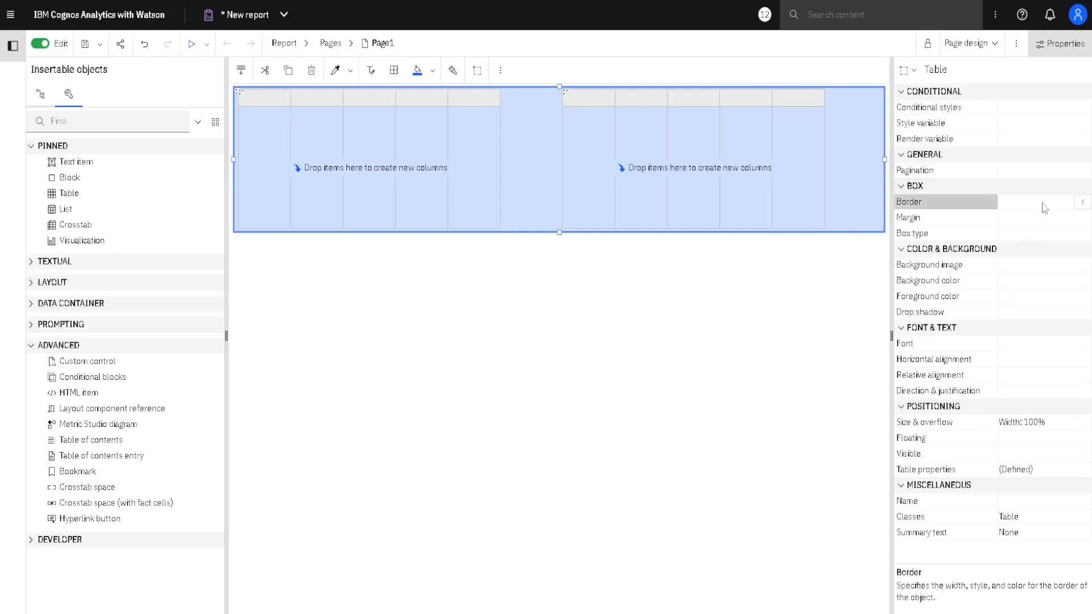
pyautogui.click(1082, 202)
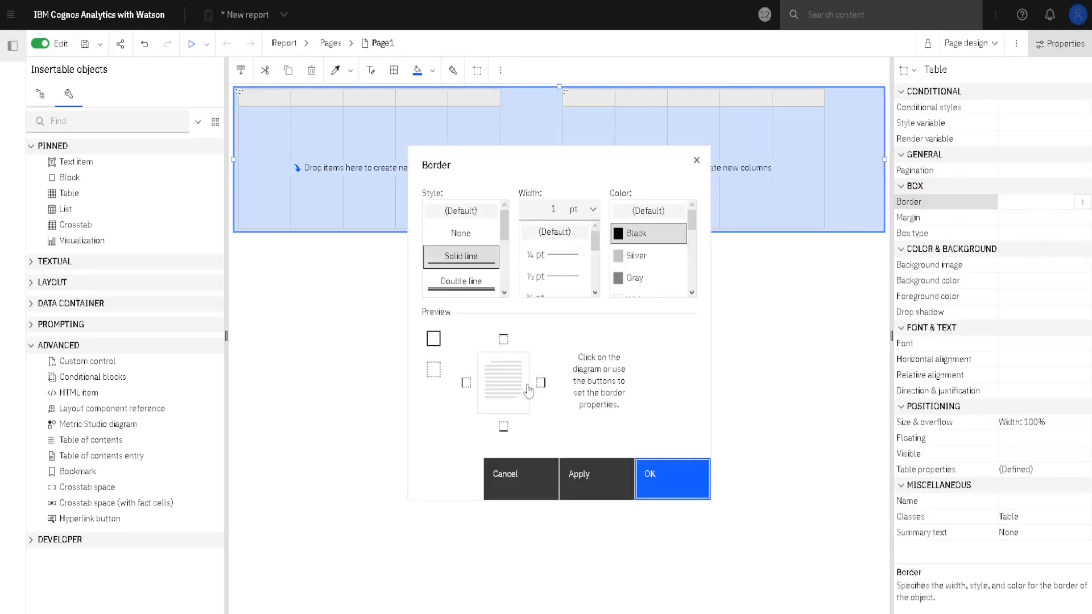
pyautogui.click(433, 339)
pyautogui.click(670, 497)
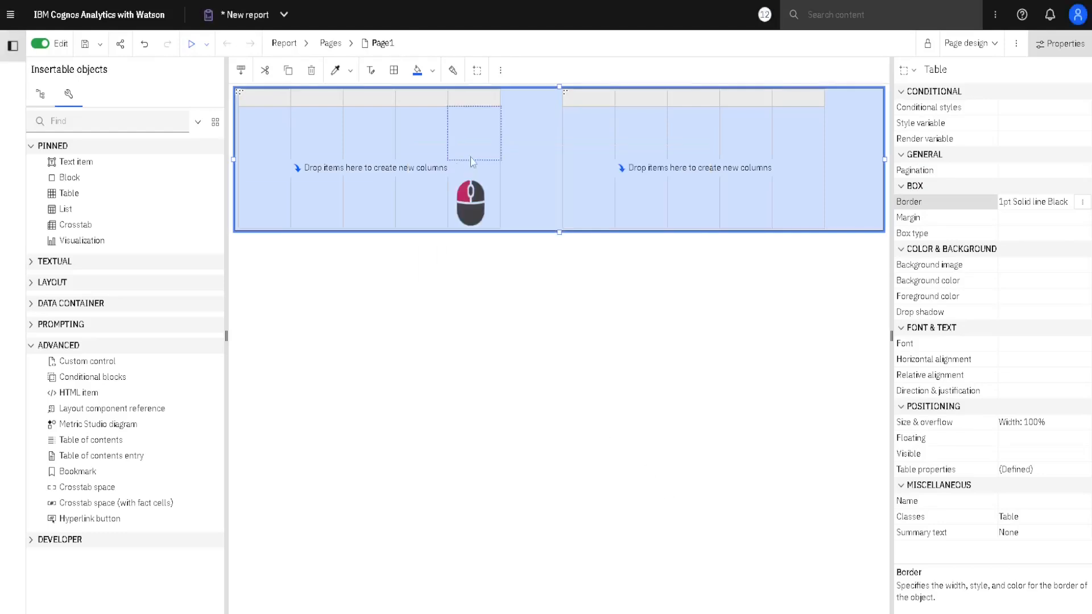
# Select the bordered table holding the two lists and delete it from the page.
pyautogui.click(471, 162)
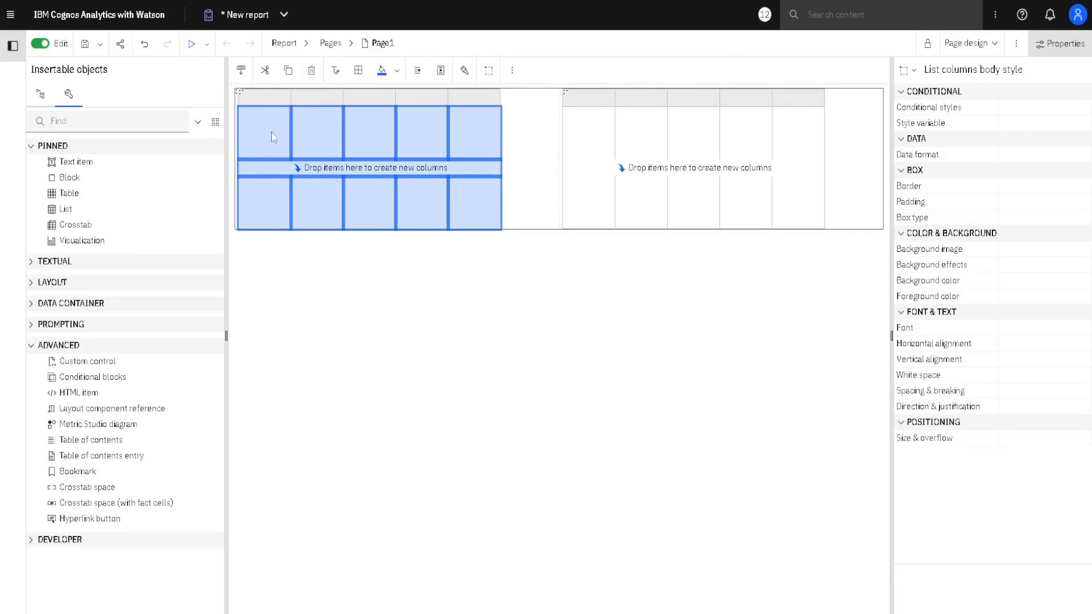
pyautogui.click(238, 96)
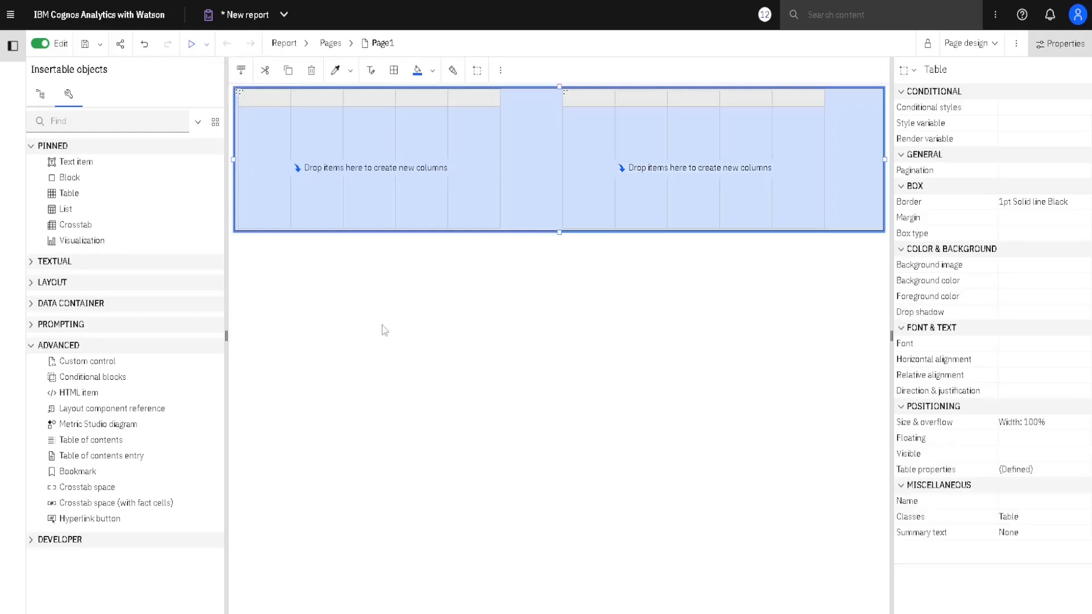
pyautogui.press('Delete')
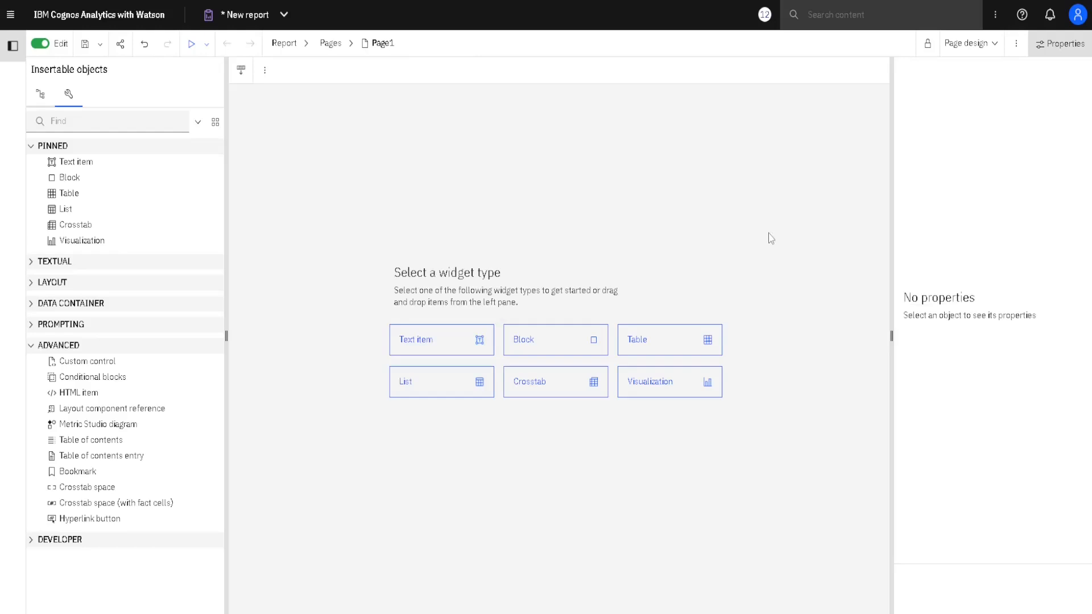
# Turn off Enable guided report layout in the report options.
pyautogui.click(1017, 45)
pyautogui.click(1000, 389)
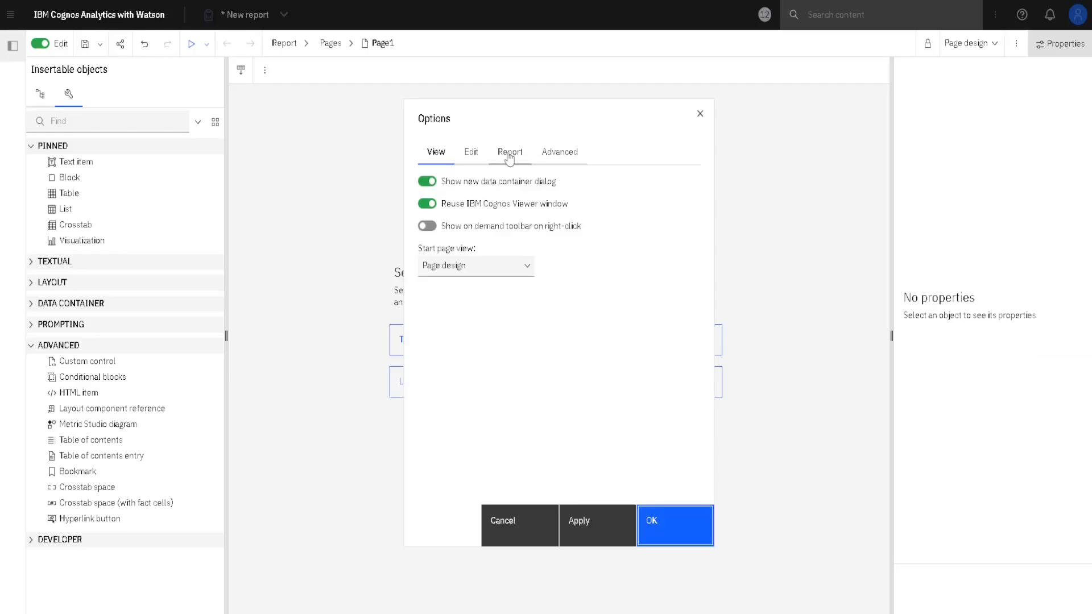
pyautogui.click(510, 157)
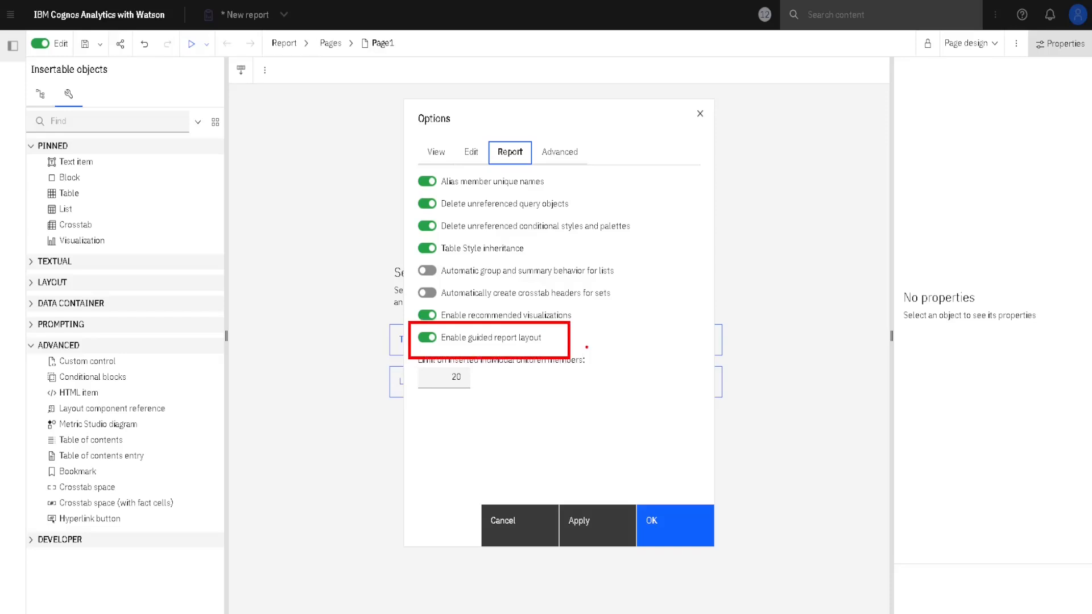
pyautogui.click(424, 339)
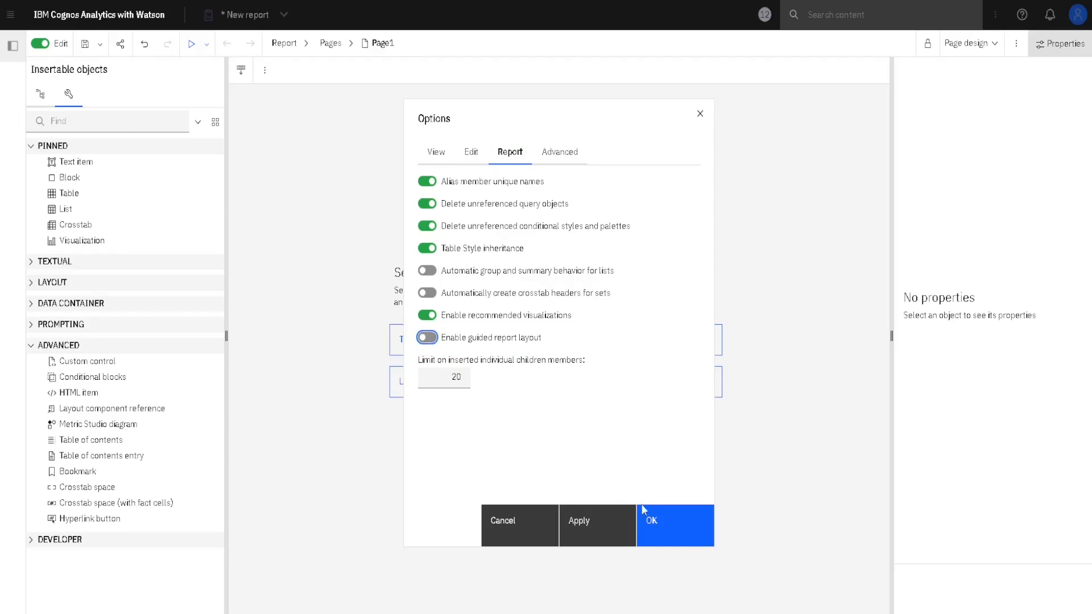
pyautogui.click(655, 520)
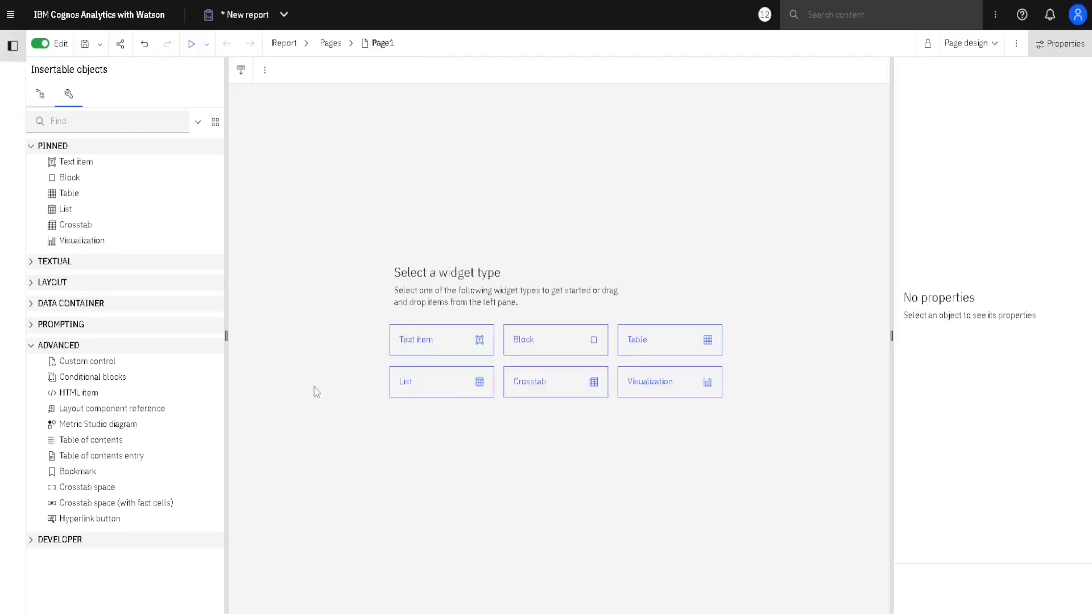
# Insert a list on the empty page with the default name List1 and query Query1.
pyautogui.moveTo(69, 193); pyautogui.dragTo(370, 189)
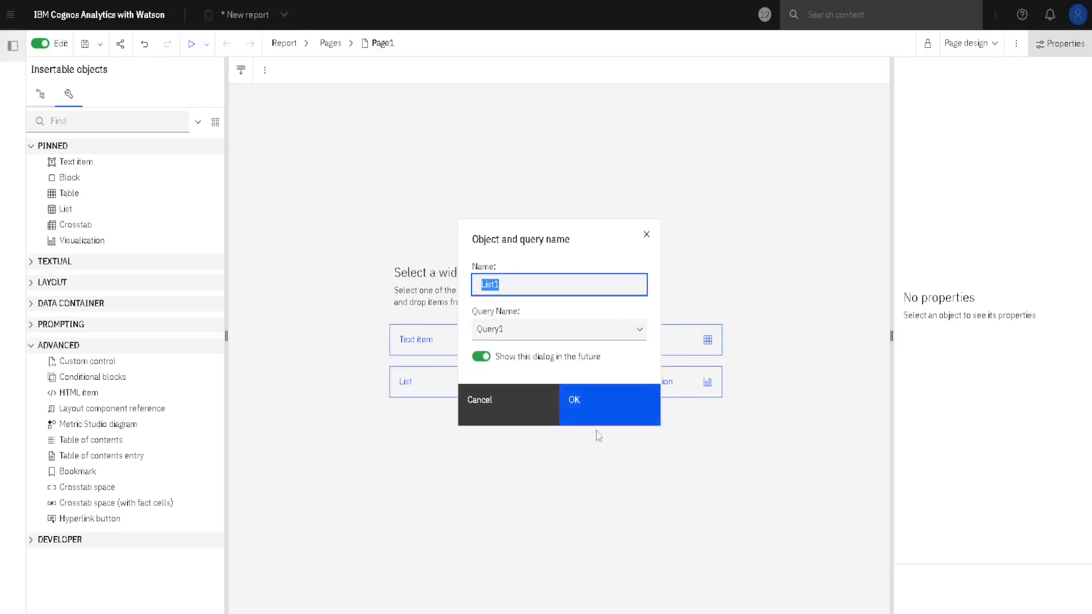
pyautogui.click(591, 411)
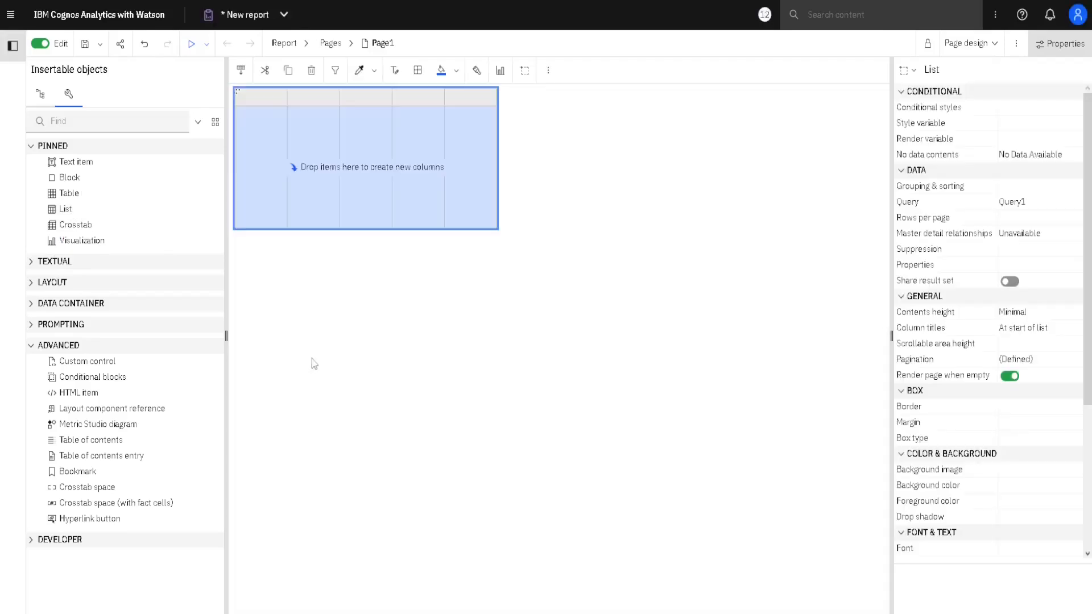
# Insert a second list beside the existing one, keeping the default name and query Query2.
pyautogui.moveTo(66, 209); pyautogui.dragTo(513, 121)
pyautogui.click(607, 407)
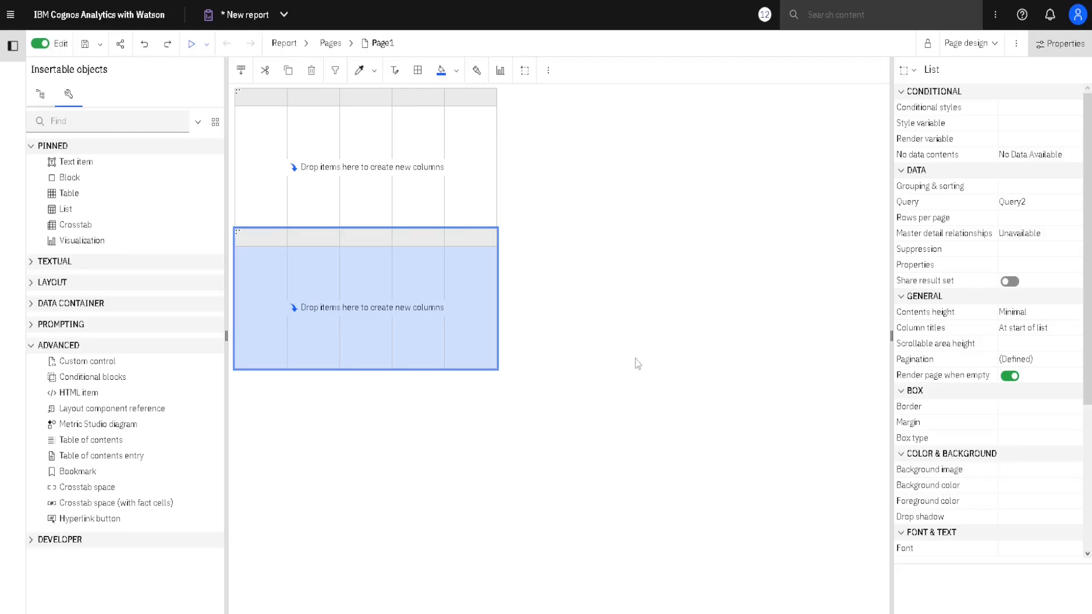
# Delete both lists from the page so the page body is empty.
pyautogui.click(87, 194)
pyautogui.click(240, 94)
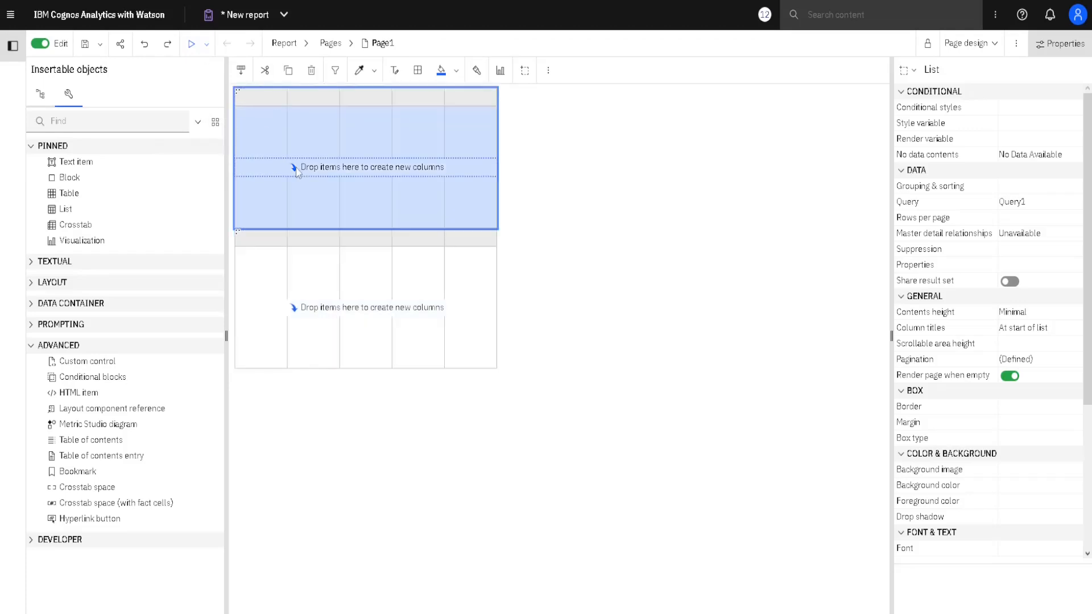
pyautogui.press('Delete')
pyautogui.click(242, 102)
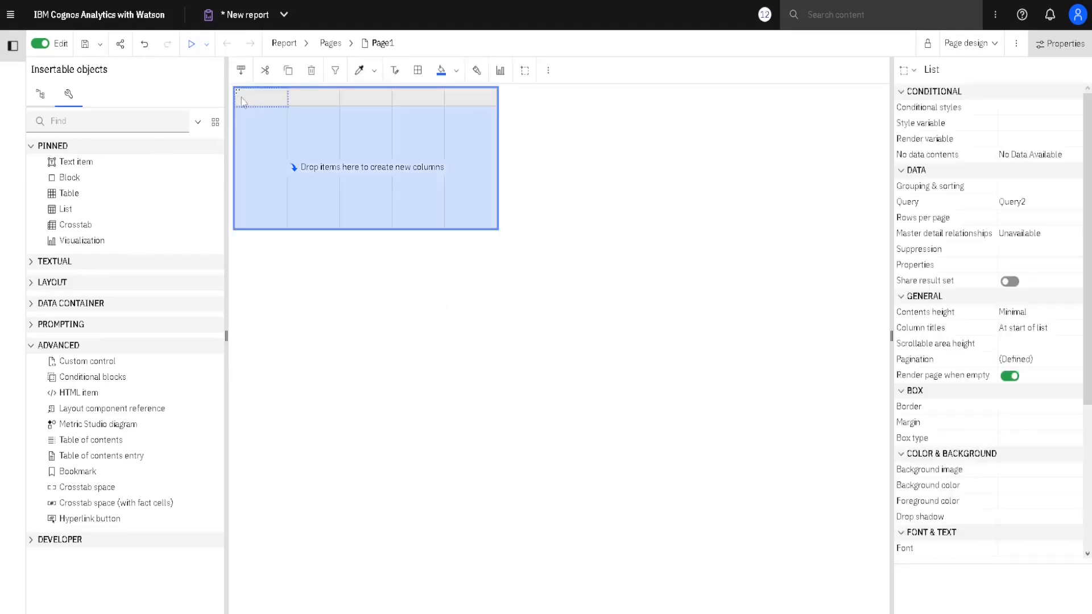
pyautogui.press('Delete')
pyautogui.click(381, 142)
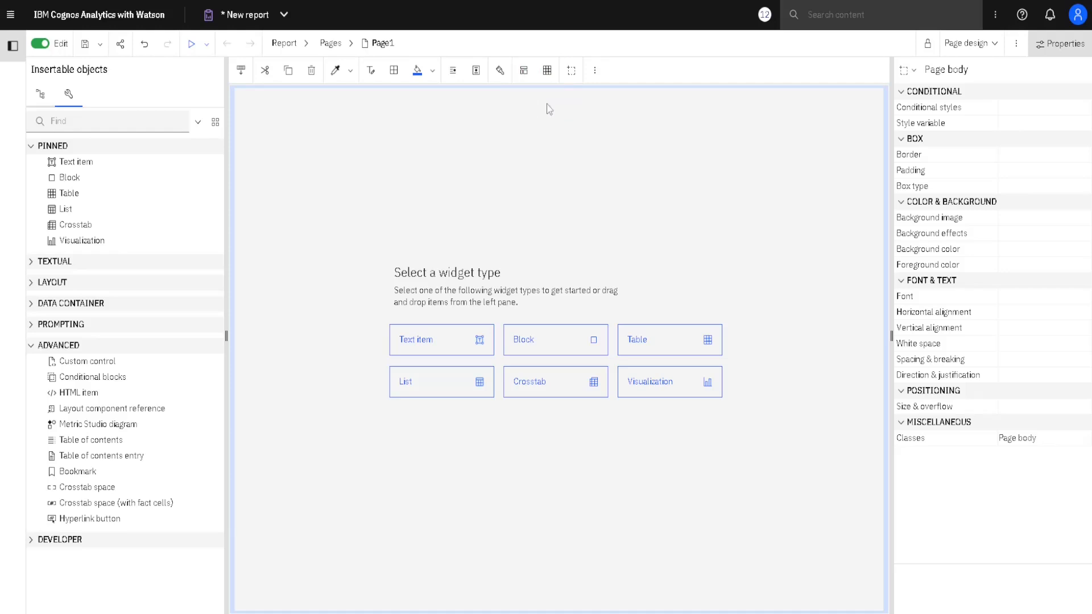
# Insert a table with four columns and three rows in the page body and delete it again.
pyautogui.click(547, 72)
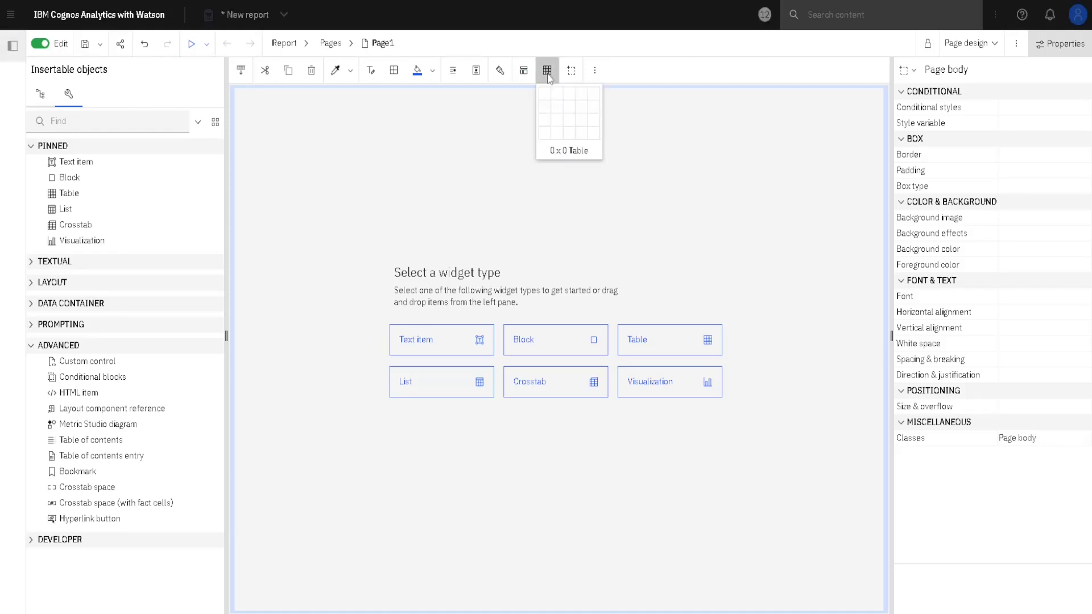
pyautogui.click(579, 120)
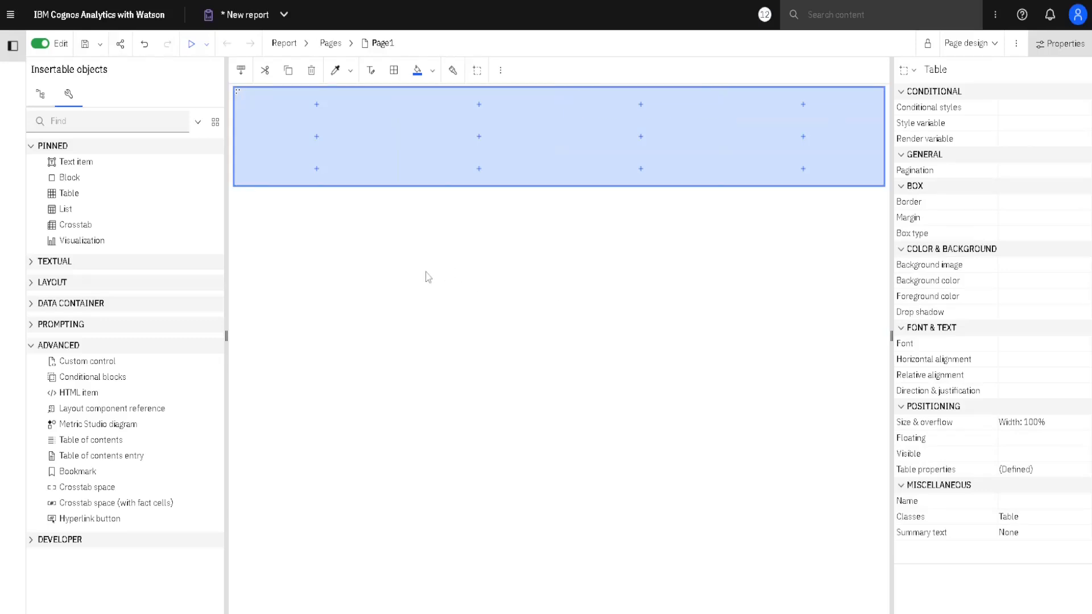
pyautogui.press('Delete')
pyautogui.click(432, 239)
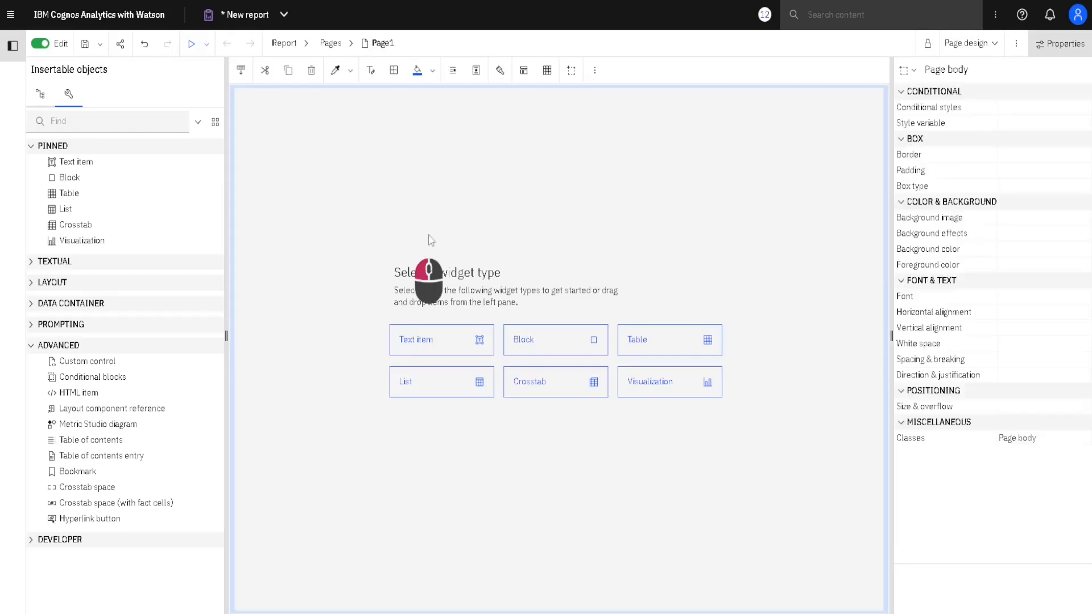
# Apply the page layout with one full-height cell on the left and two stacked cells on the right.
pyautogui.click(524, 78)
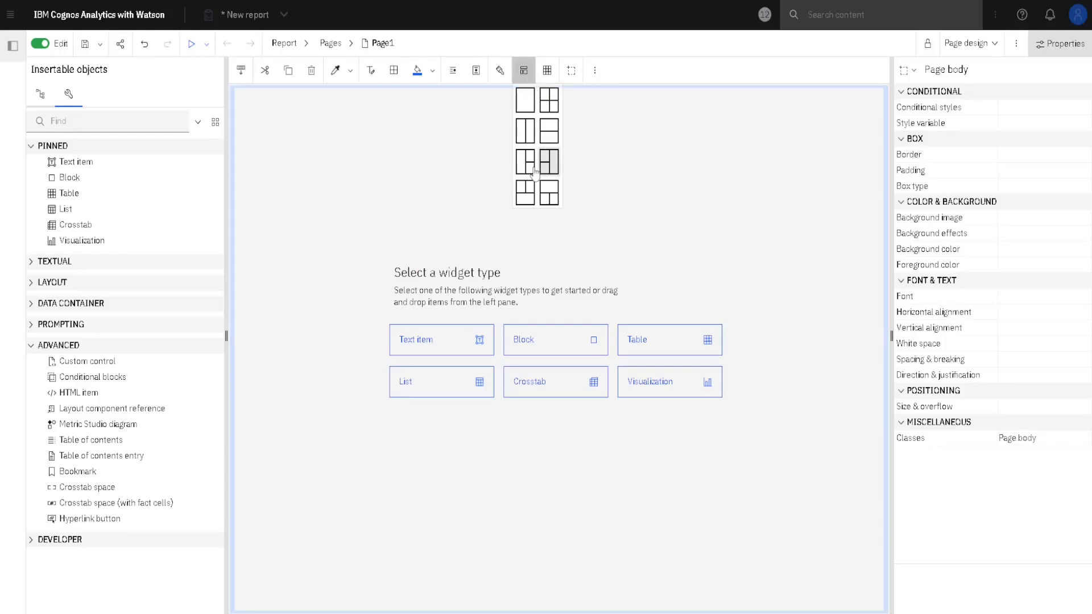
pyautogui.click(526, 164)
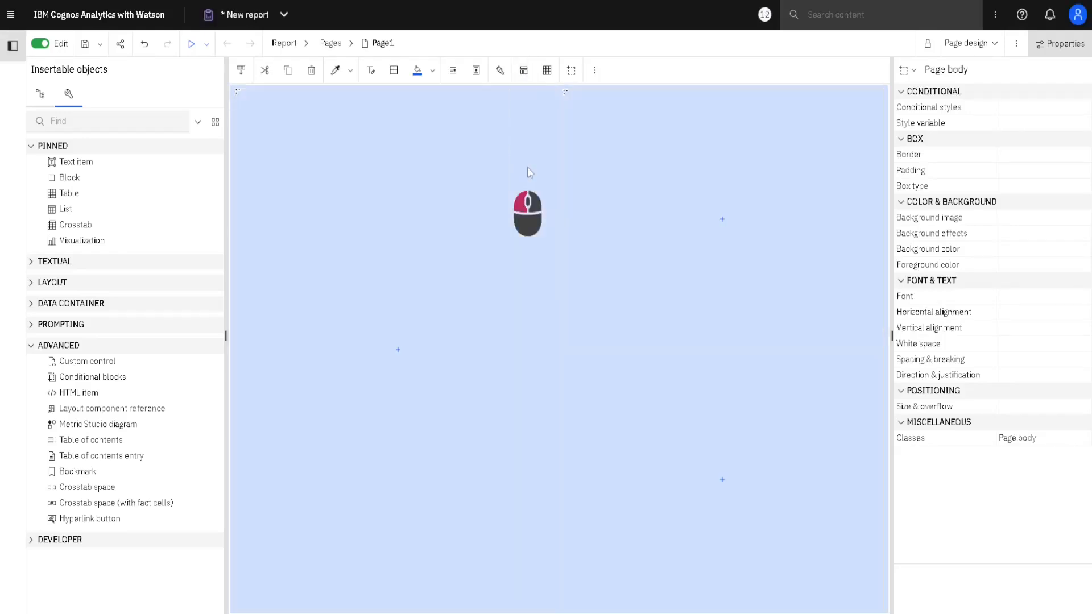
pyautogui.click(653, 448)
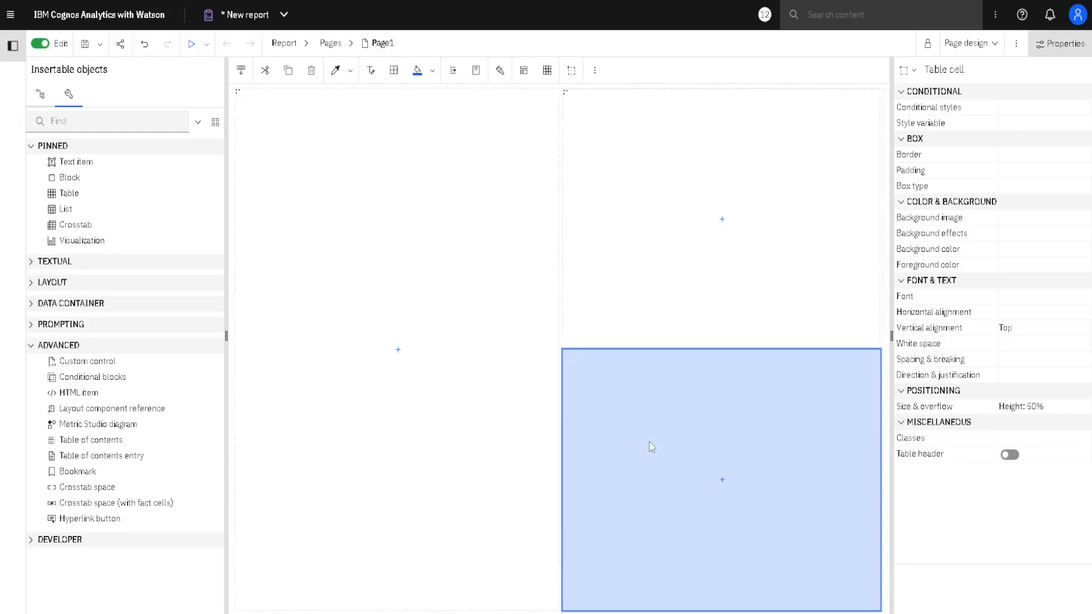
pyautogui.click(477, 442)
# Select all three layout cells together and give them a 1 pt solid black border on all sides.
pyautogui.click(624, 241)
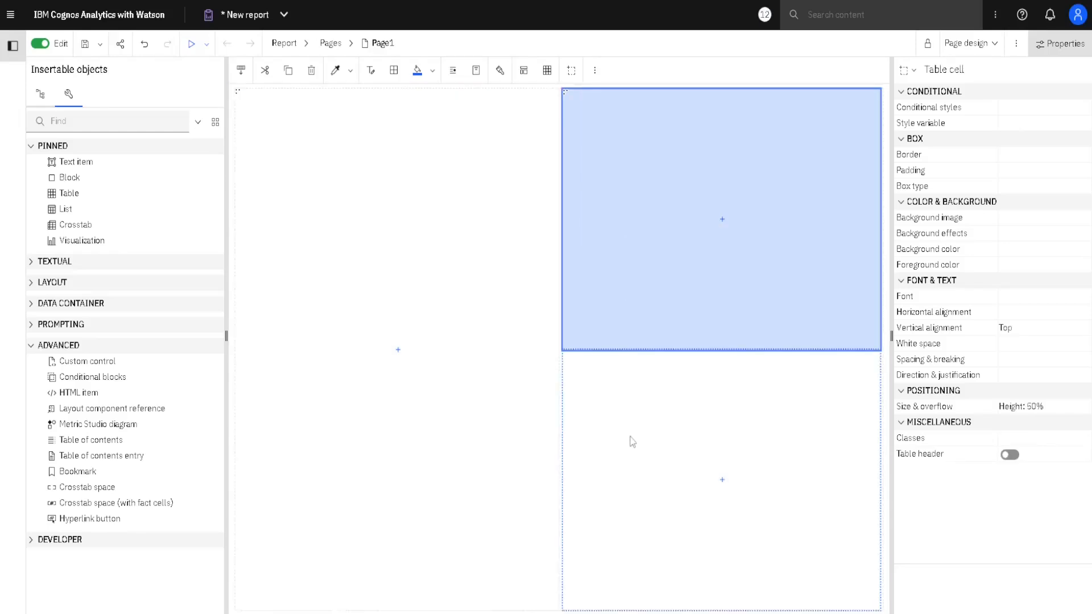
pyautogui.keyDown('ctrl'); pyautogui.click(630, 445); pyautogui.keyUp('ctrl')
pyautogui.keyDown('ctrl'); pyautogui.click(485, 432); pyautogui.keyUp('ctrl')
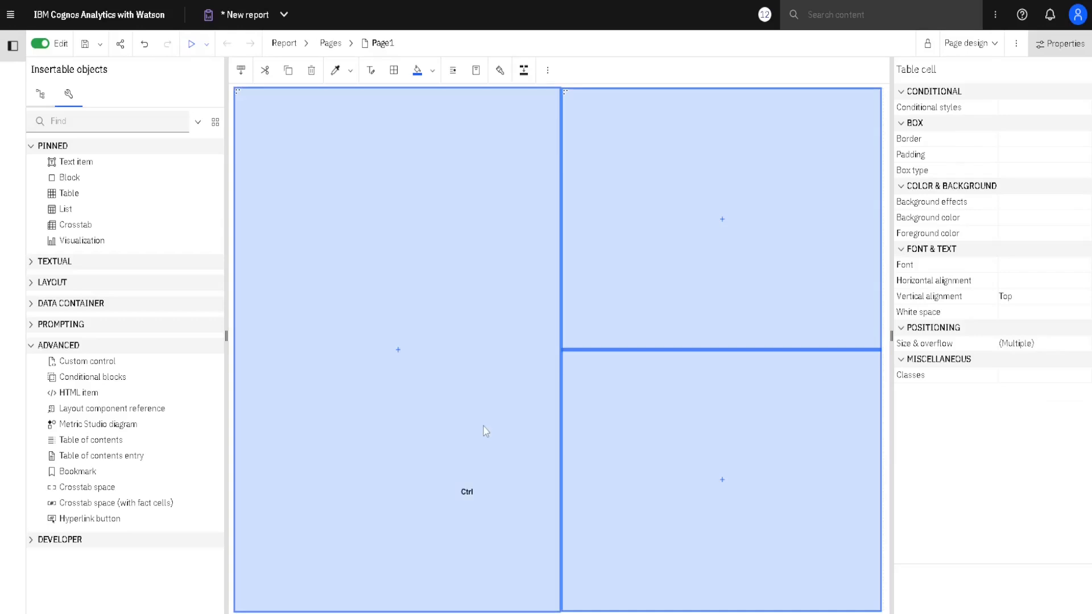
pyautogui.click(1038, 142)
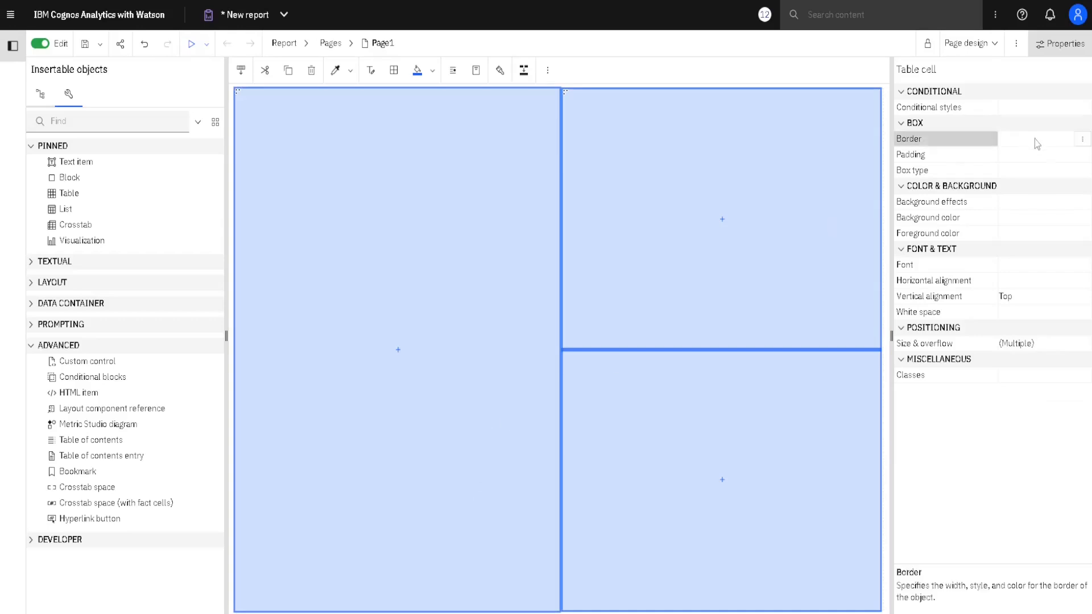
pyautogui.click(1083, 139)
pyautogui.click(434, 339)
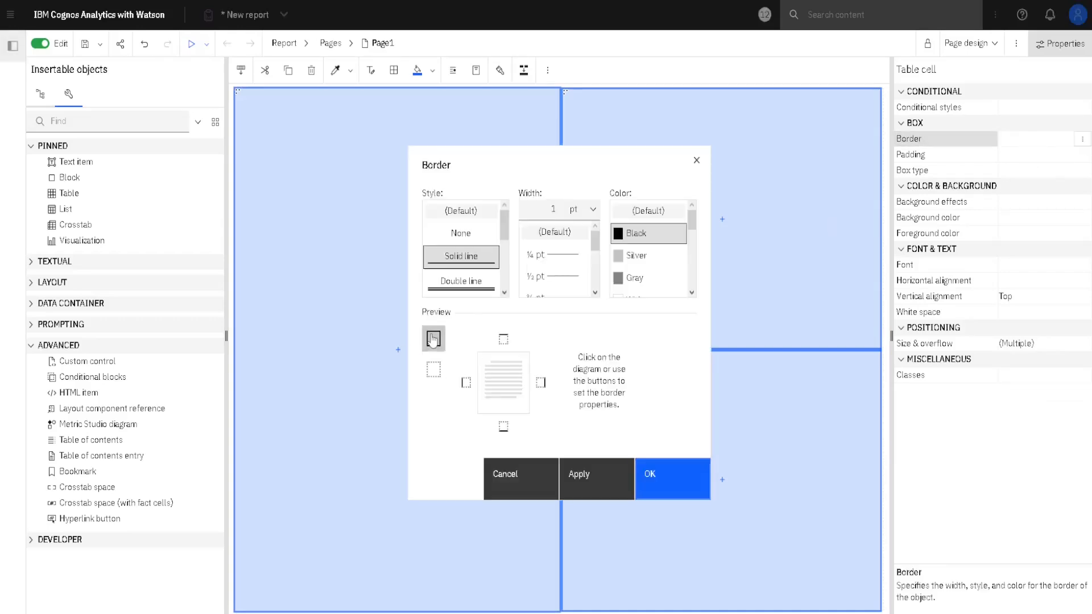
pyautogui.click(689, 483)
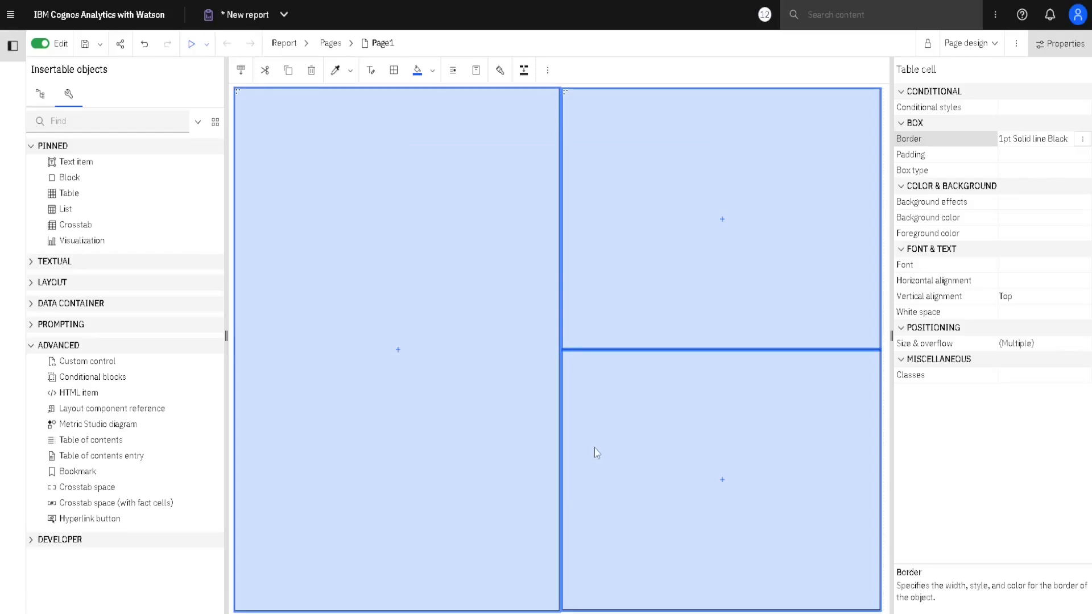
# Select the outer layout table and set its size to 50% width and 50% height.
pyautogui.click(630, 456)
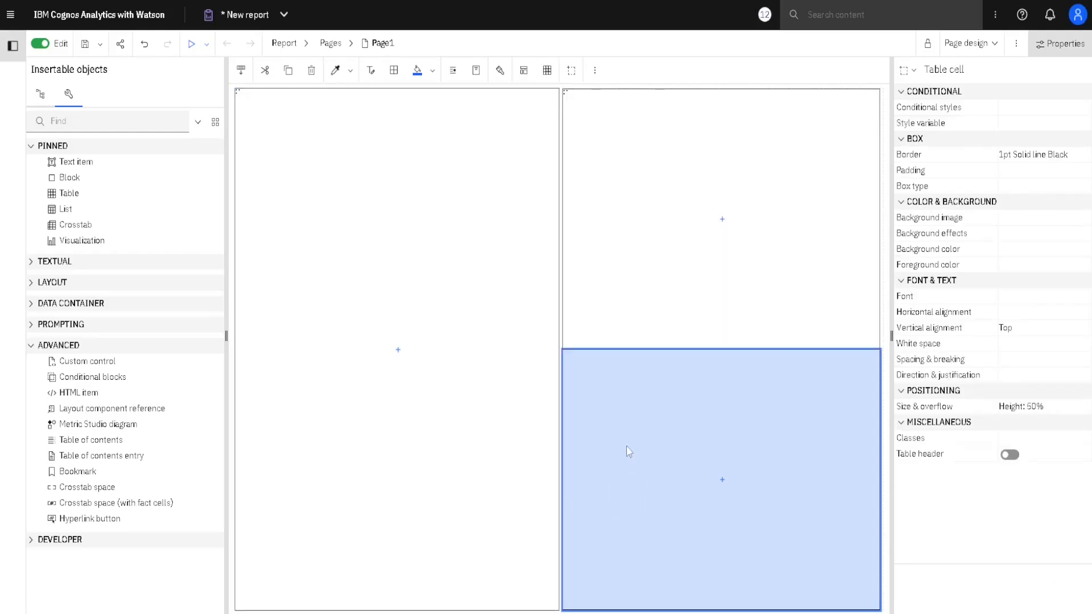
pyautogui.click(917, 74)
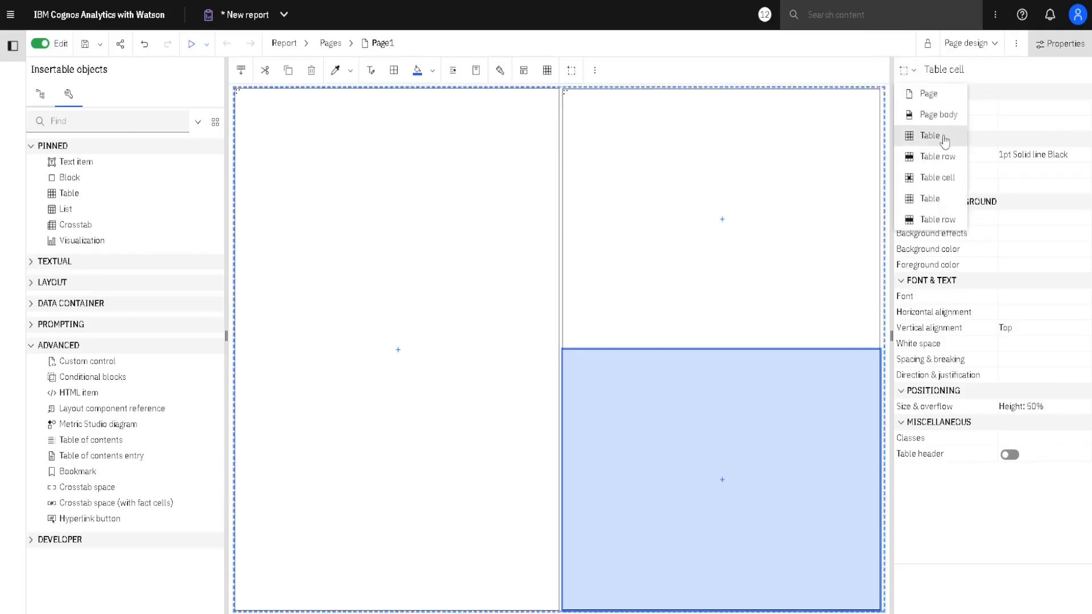
pyautogui.click(784, 214)
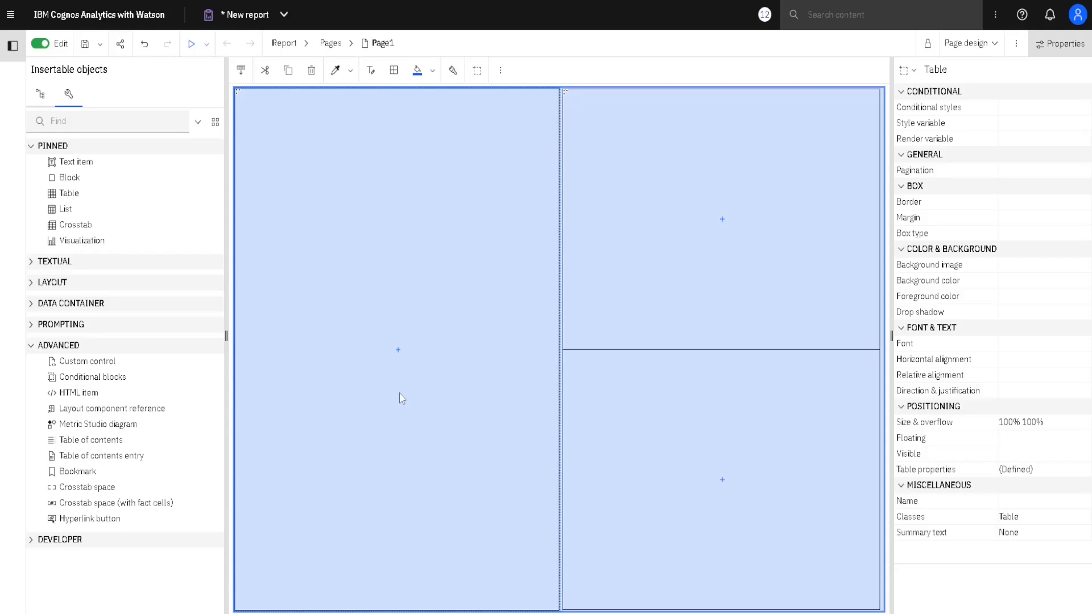
pyautogui.click(1062, 428)
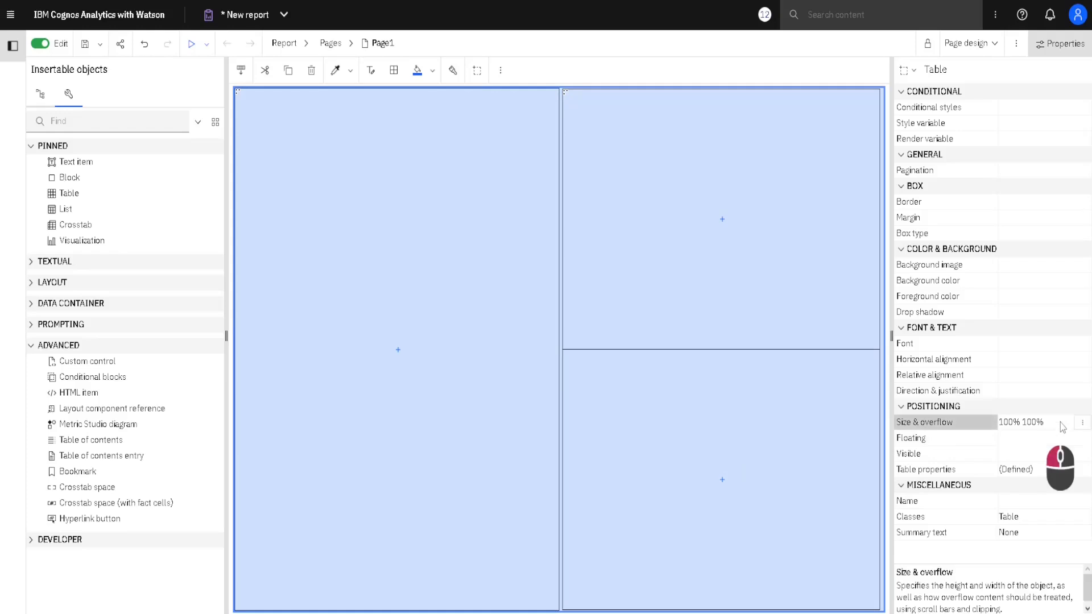
pyautogui.click(1083, 424)
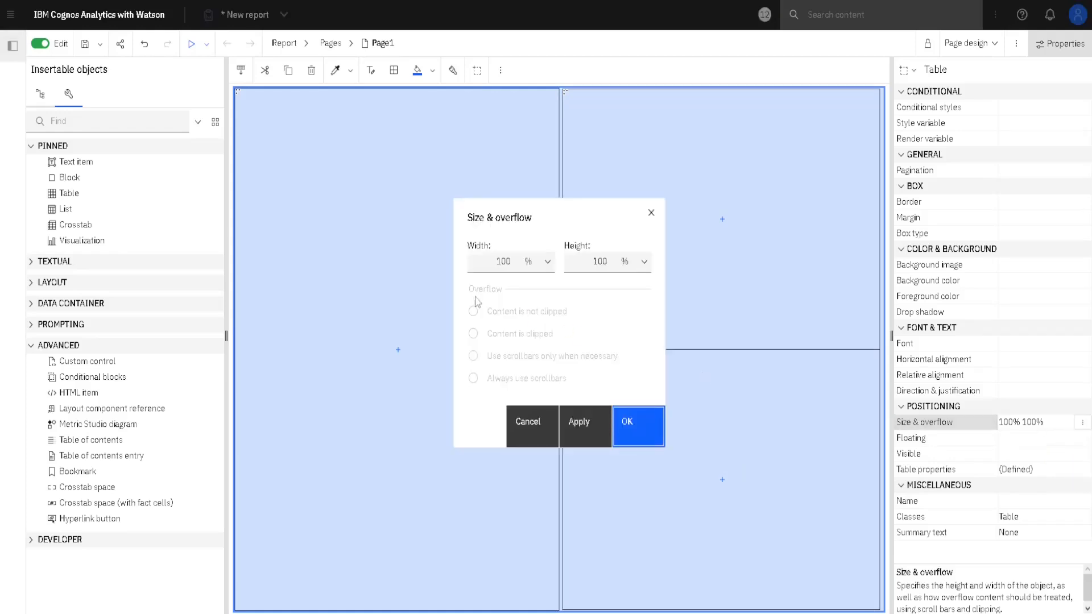
pyautogui.click(495, 263)
pyautogui.write('50')
pyautogui.click(585, 262)
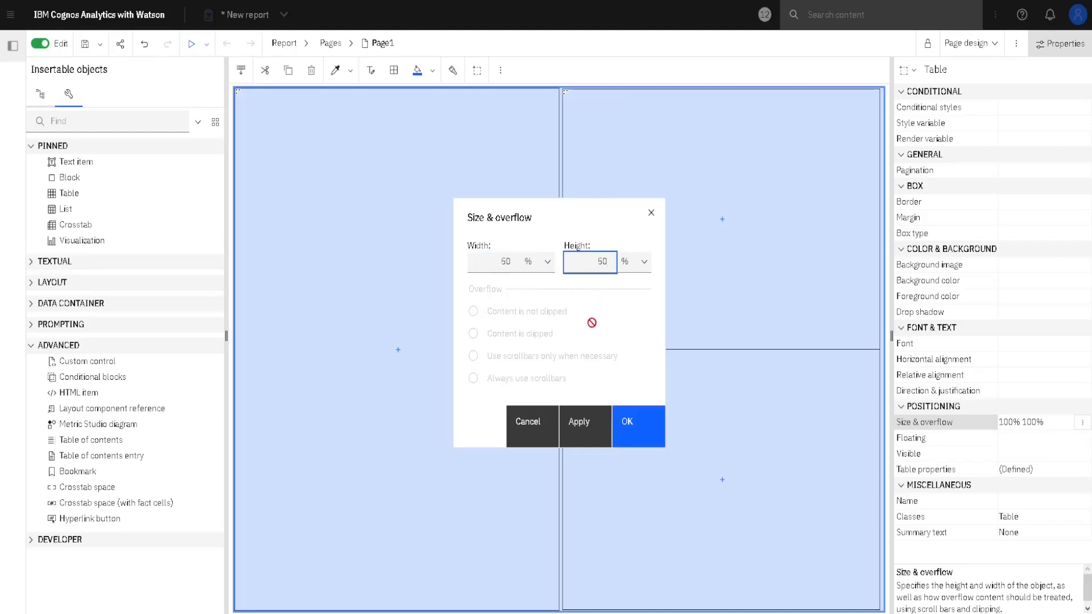
pyautogui.click(637, 432)
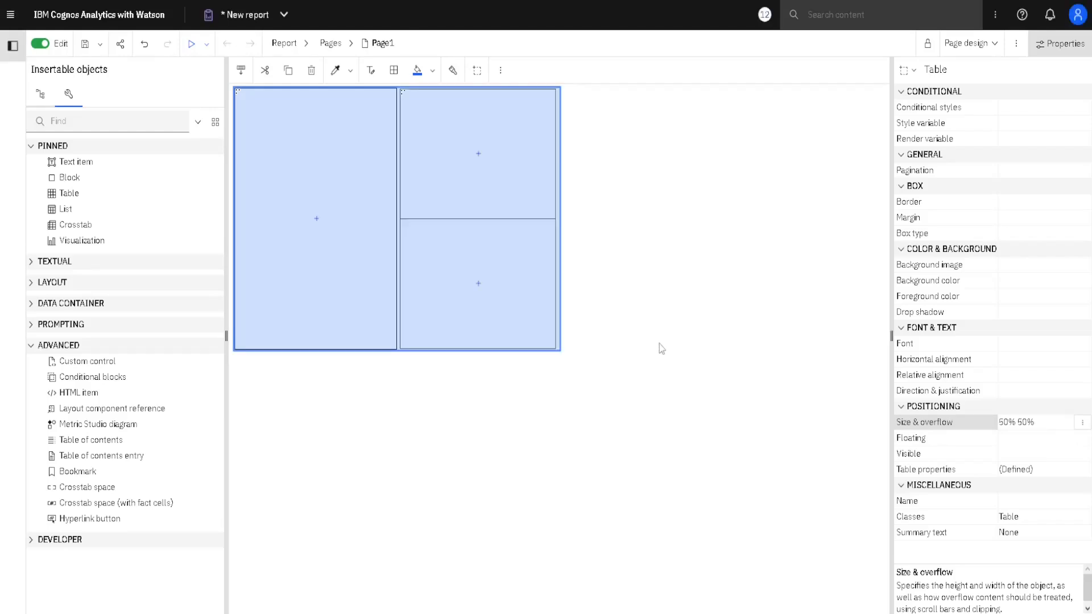
# Undo the resizing, the cell borders and the layout table to return to an empty page.
pyautogui.click(674, 390)
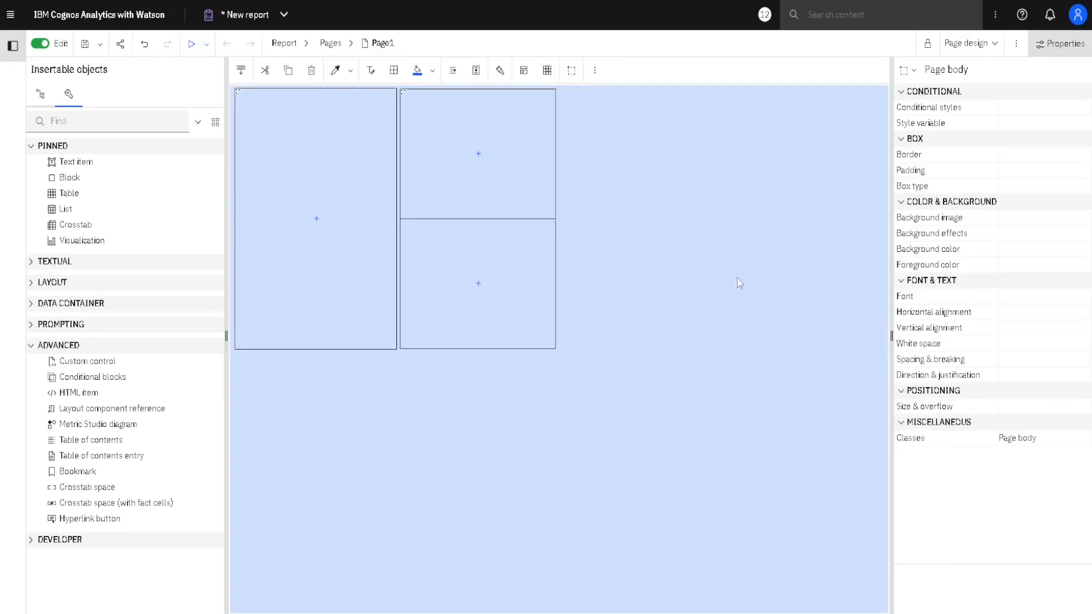
pyautogui.click(238, 91)
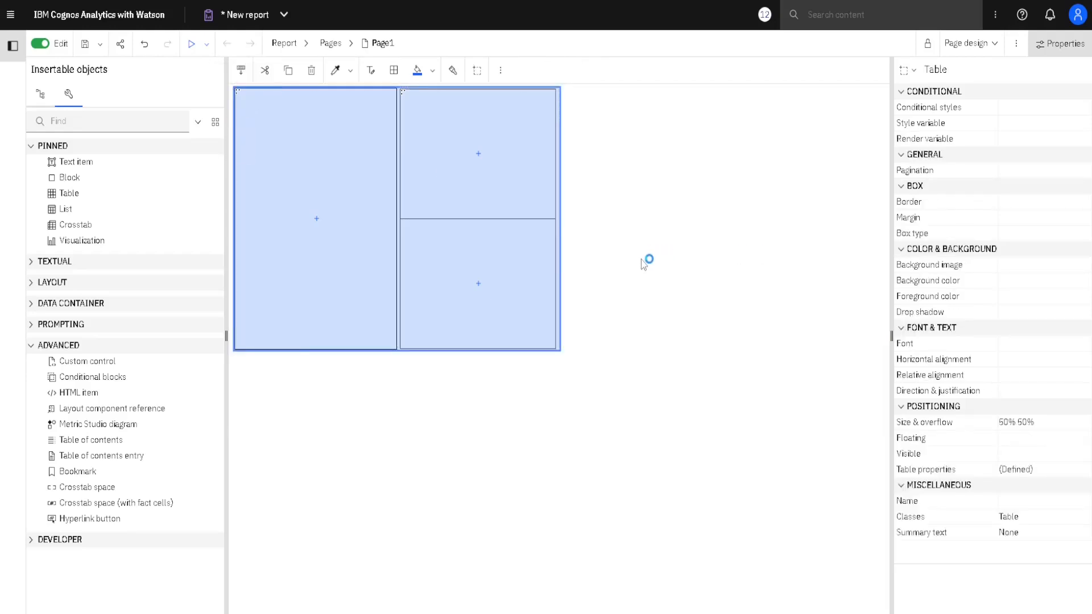
pyautogui.hotkey('ctrl', 'z')
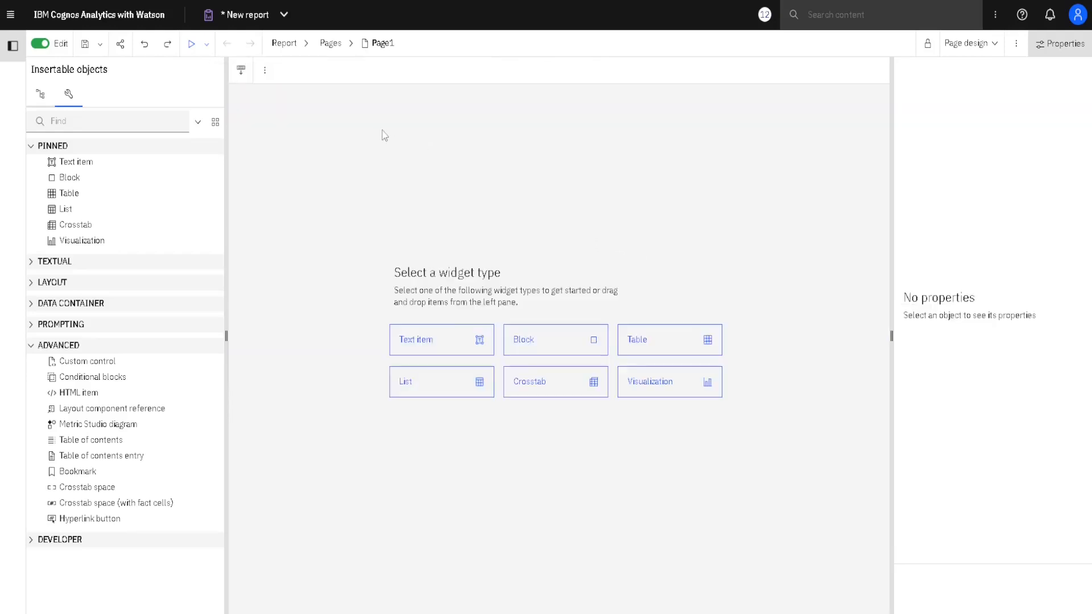
# Insert a block on the empty page and place a text item reading "Text" inside it.
pyautogui.moveTo(69, 178); pyautogui.dragTo(287, 152)
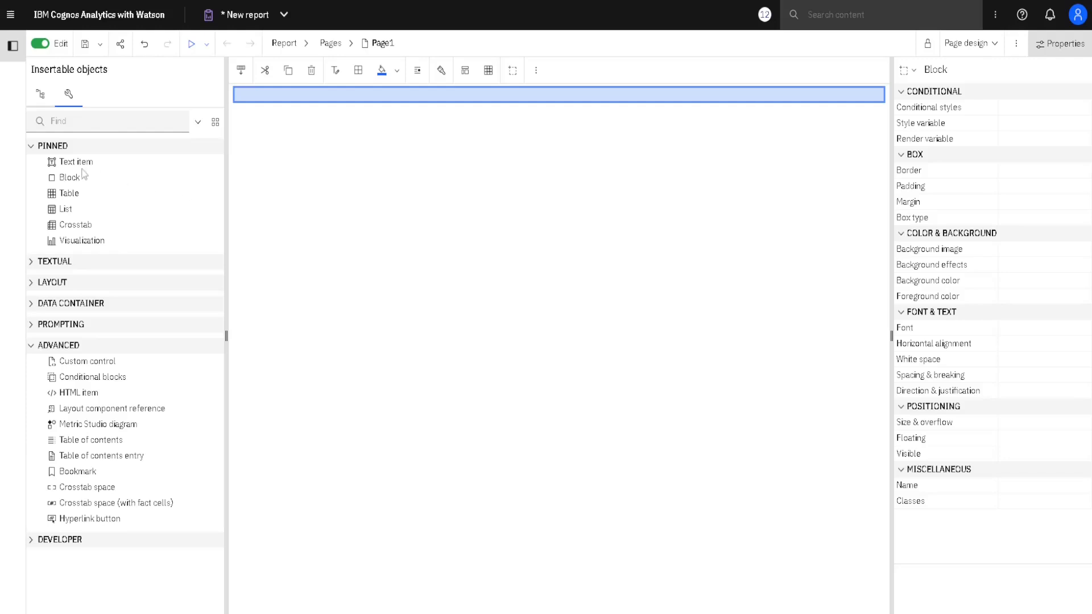
pyautogui.moveTo(72, 162); pyautogui.dragTo(265, 102)
pyautogui.write('Text')
pyautogui.click(587, 353)
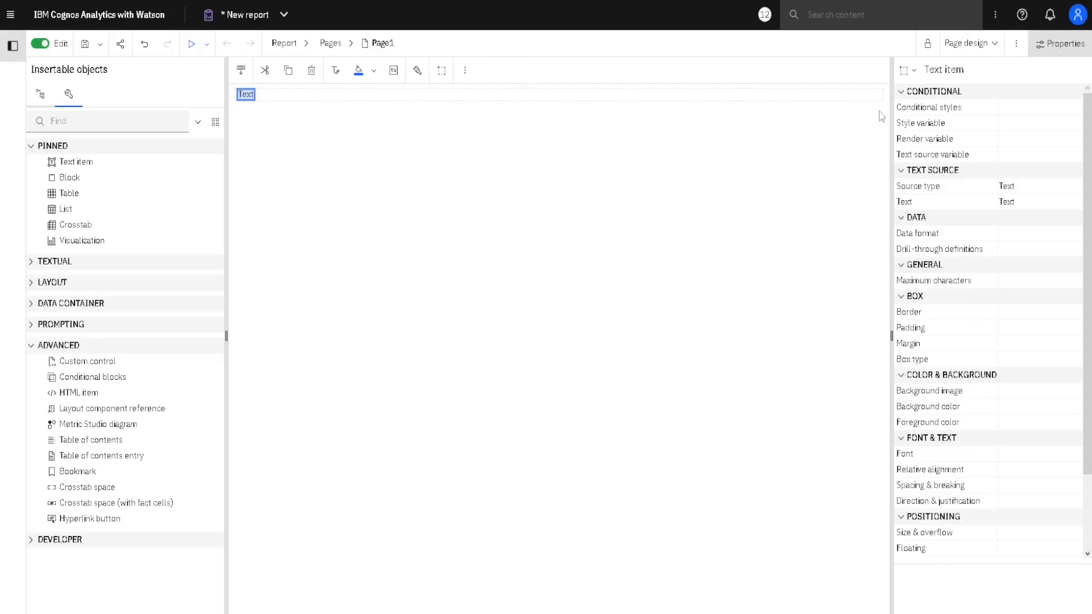
# Give the block containing the text item a 1 pt solid black border on all sides and center its content horizontally.
pyautogui.click(906, 70)
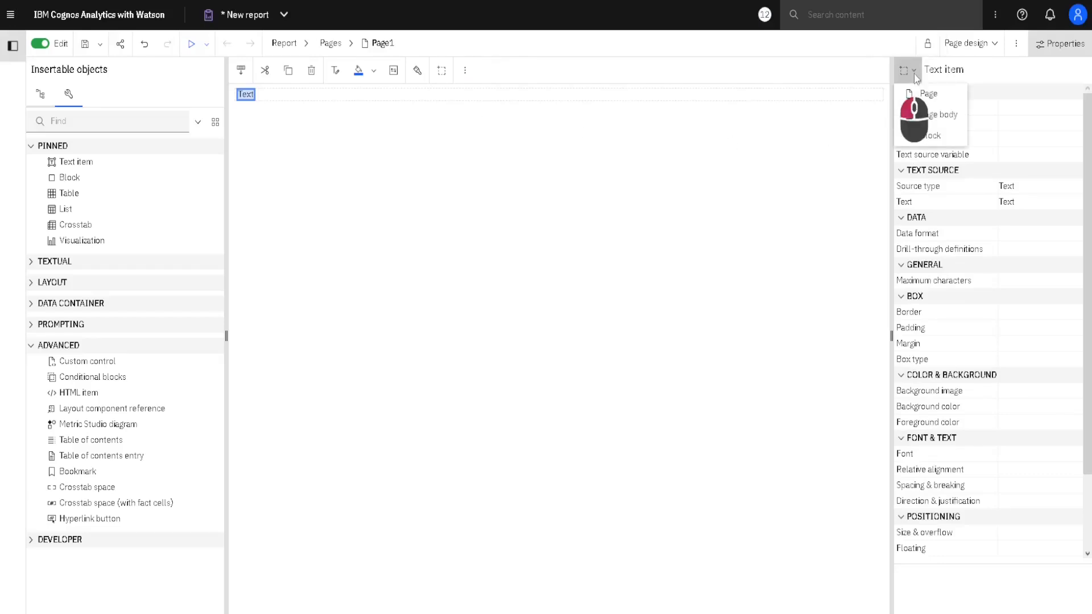
pyautogui.click(949, 136)
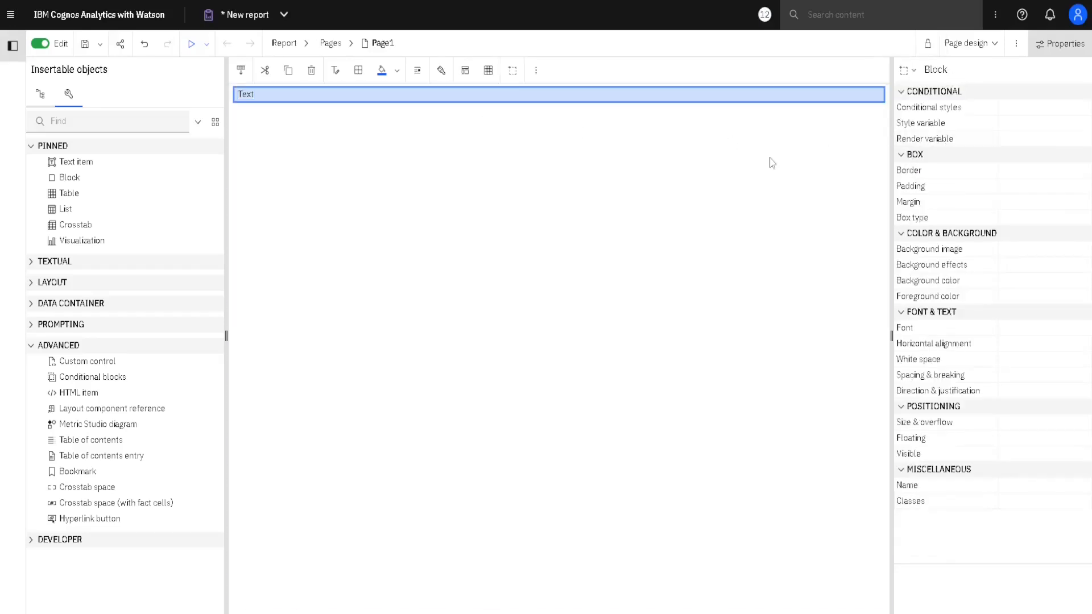
pyautogui.click(1023, 171)
pyautogui.click(1082, 174)
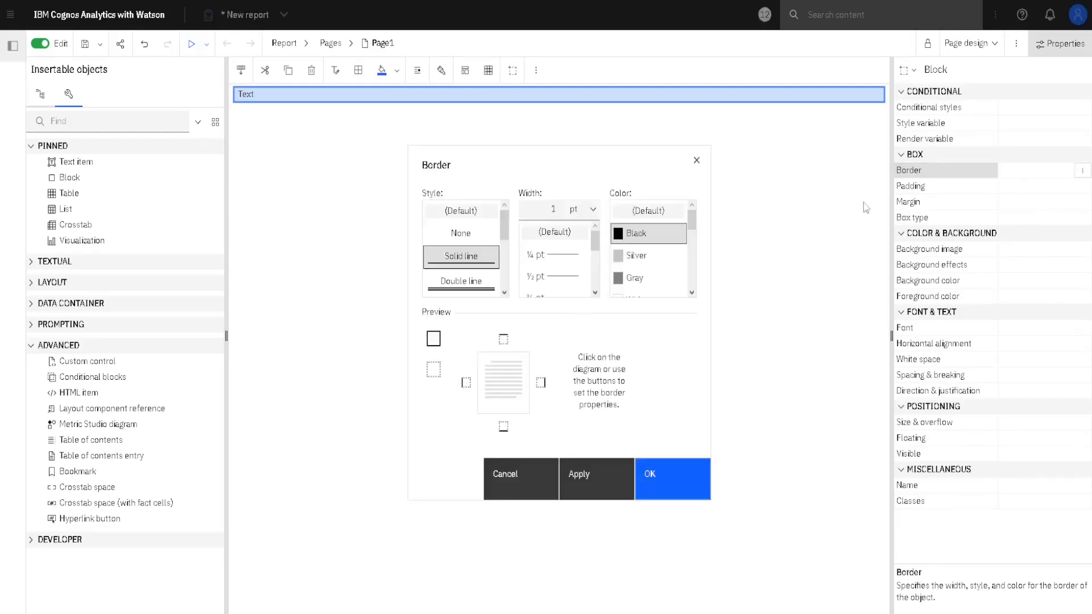
pyautogui.click(433, 342)
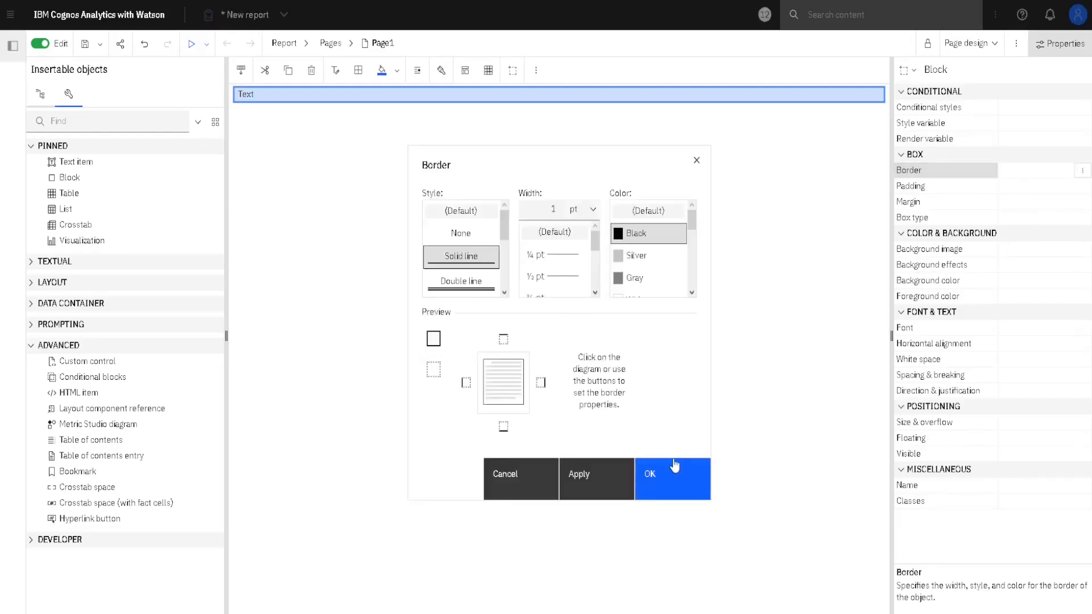
pyautogui.click(653, 471)
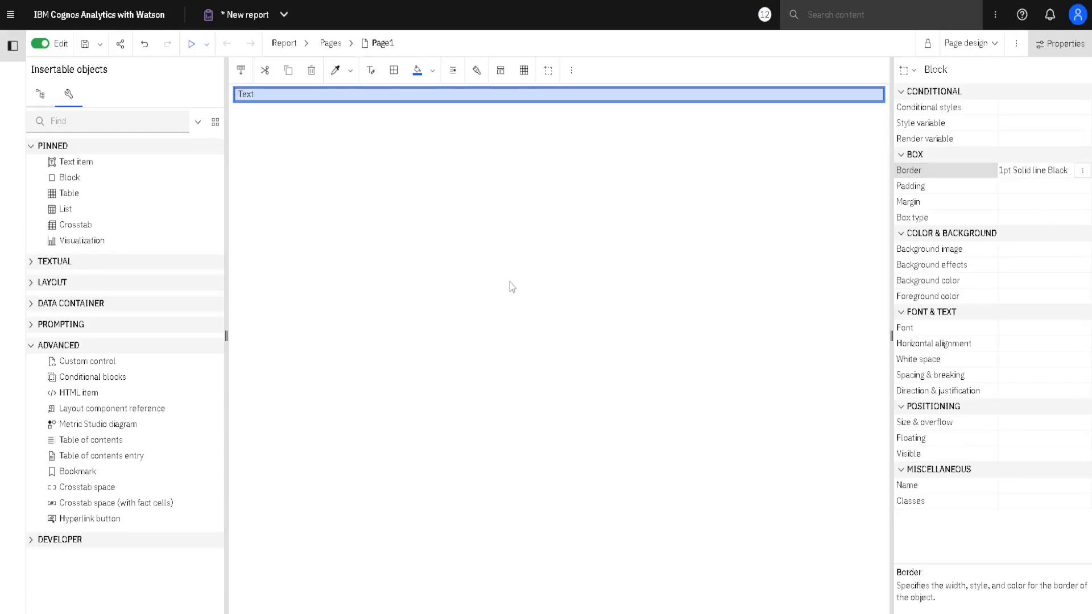
pyautogui.click(454, 70)
pyautogui.click(488, 137)
# Enable both the page header and page footer, and move the bordered text block into the header.
pyautogui.click(570, 73)
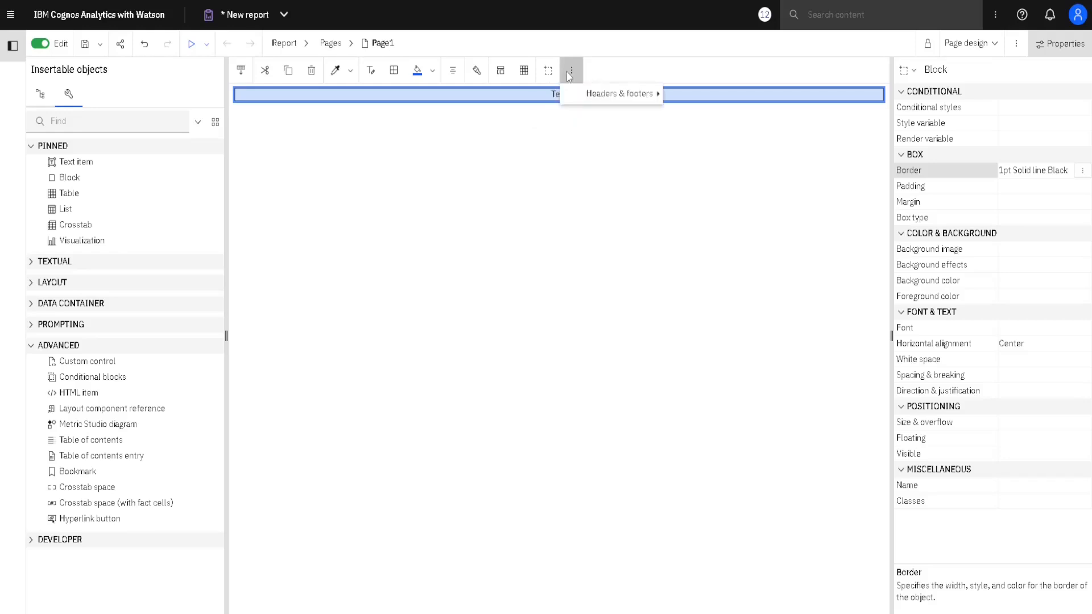
pyautogui.moveTo(637, 94)
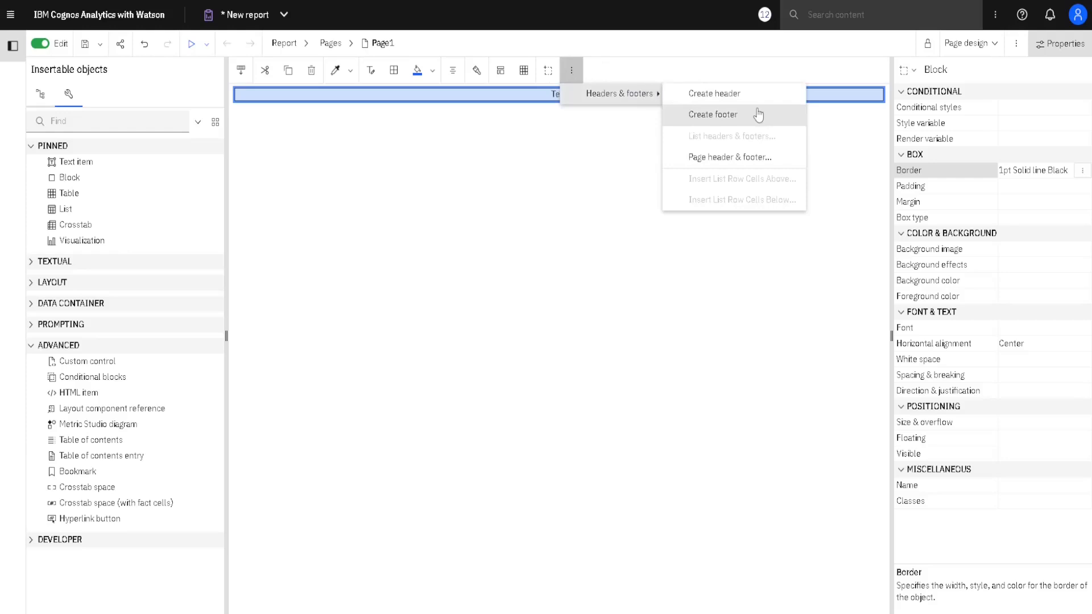
pyautogui.click(768, 159)
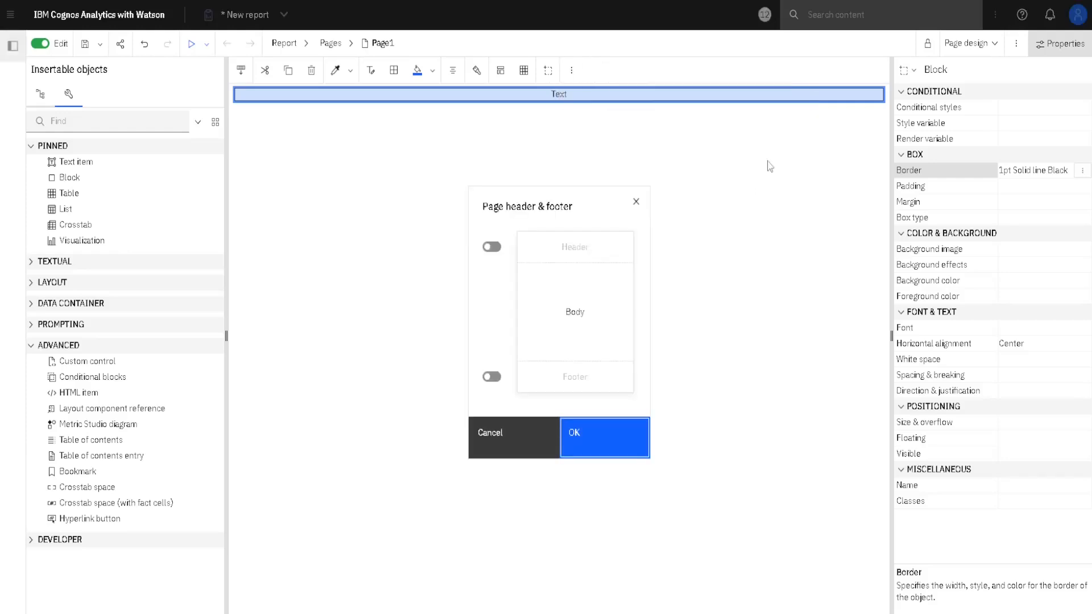
pyautogui.click(491, 247)
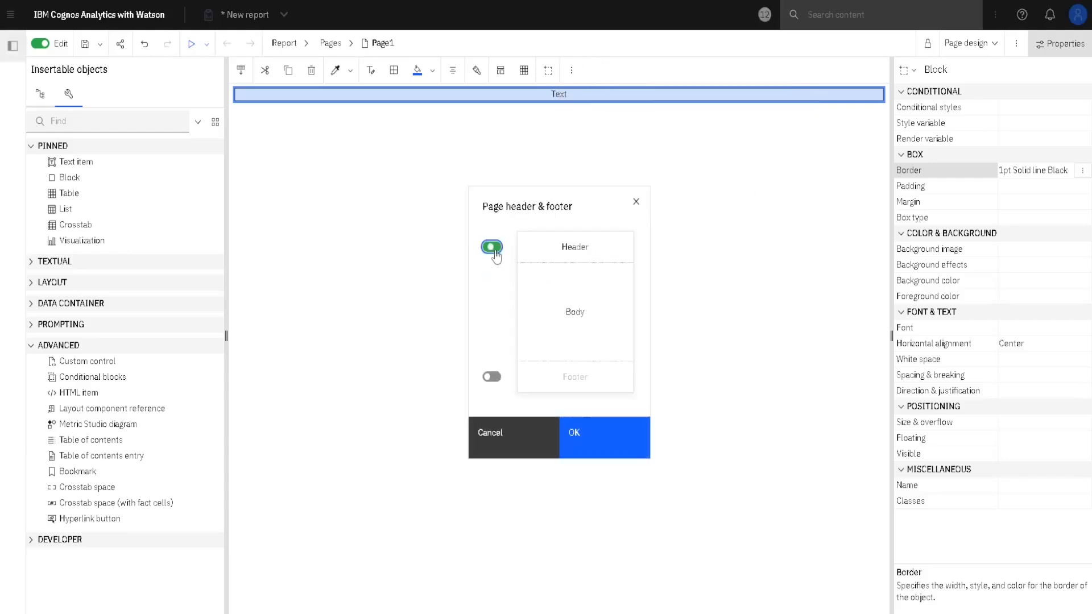
pyautogui.click(493, 377)
pyautogui.click(599, 438)
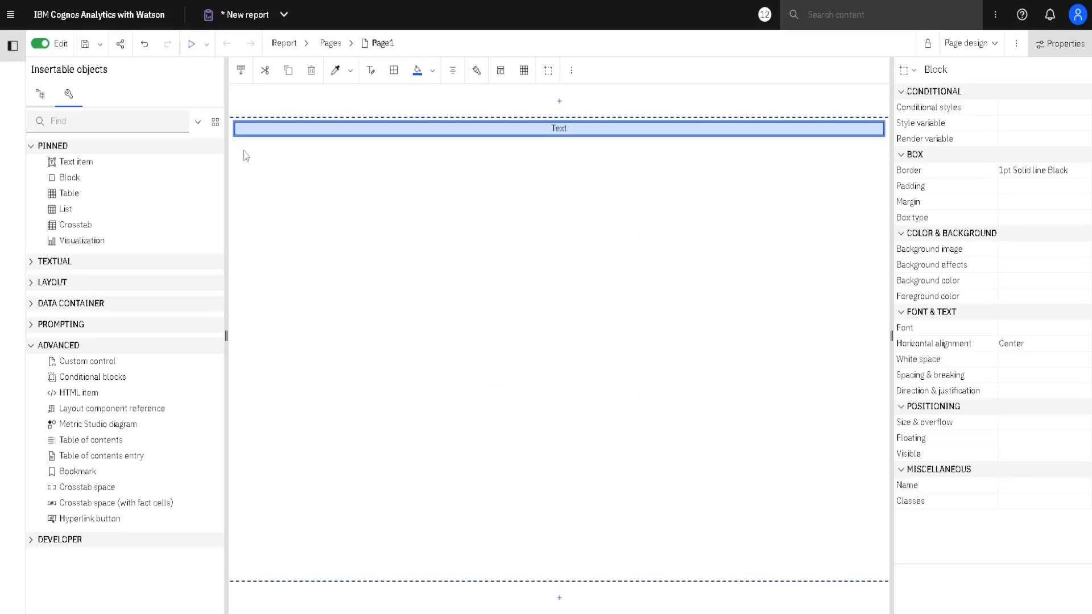
pyautogui.moveTo(243, 128); pyautogui.dragTo(247, 112)
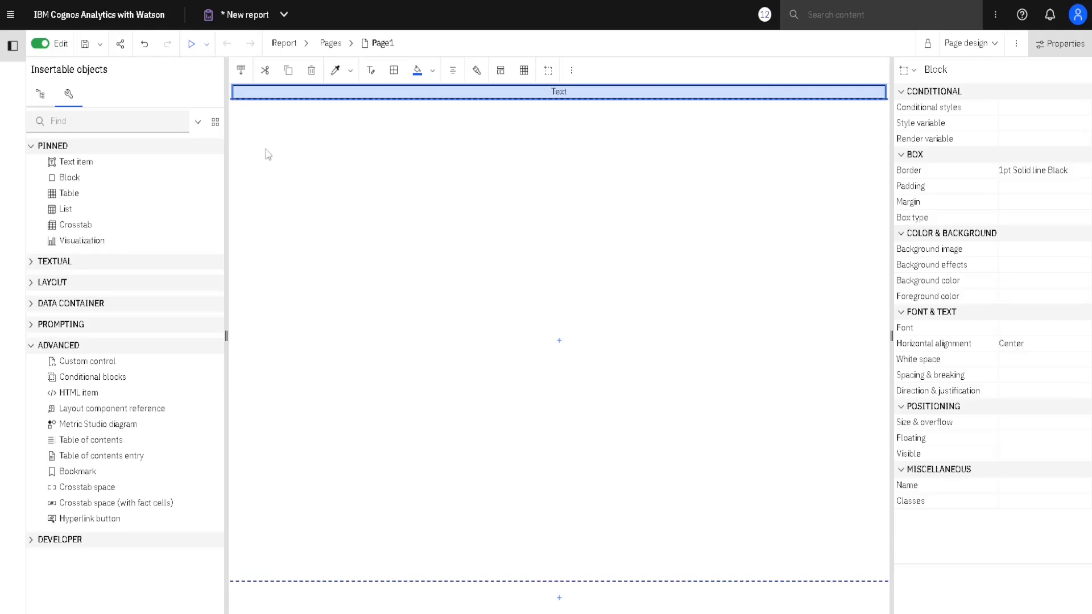
# Move the text block from the page header to the page footer and undo that move.
pyautogui.click(241, 94)
pyautogui.moveTo(242, 91); pyautogui.dragTo(248, 602)
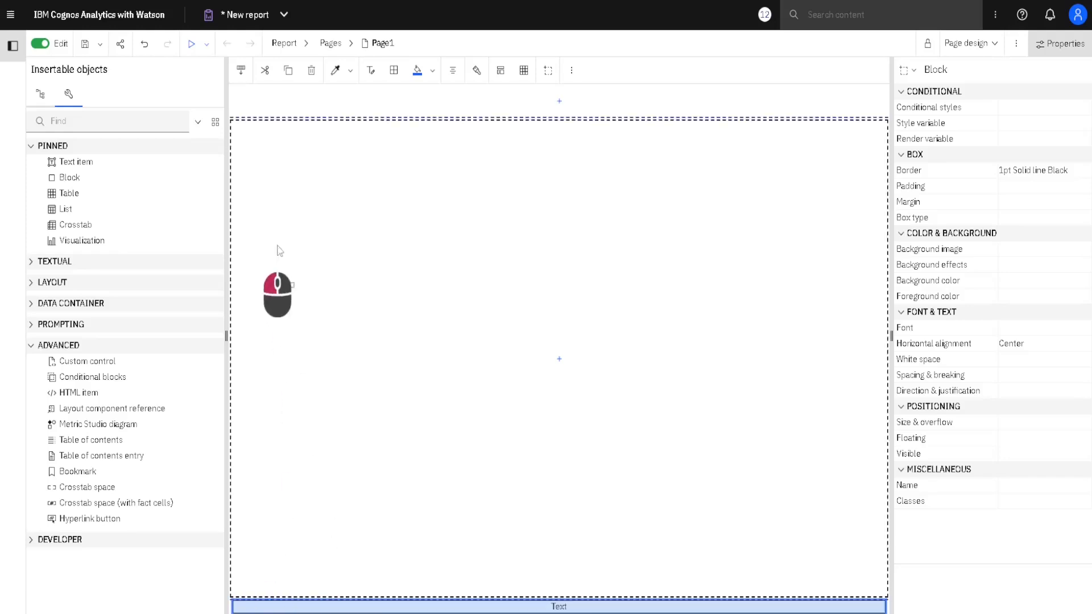
pyautogui.hotkey('ctrl', 'z')
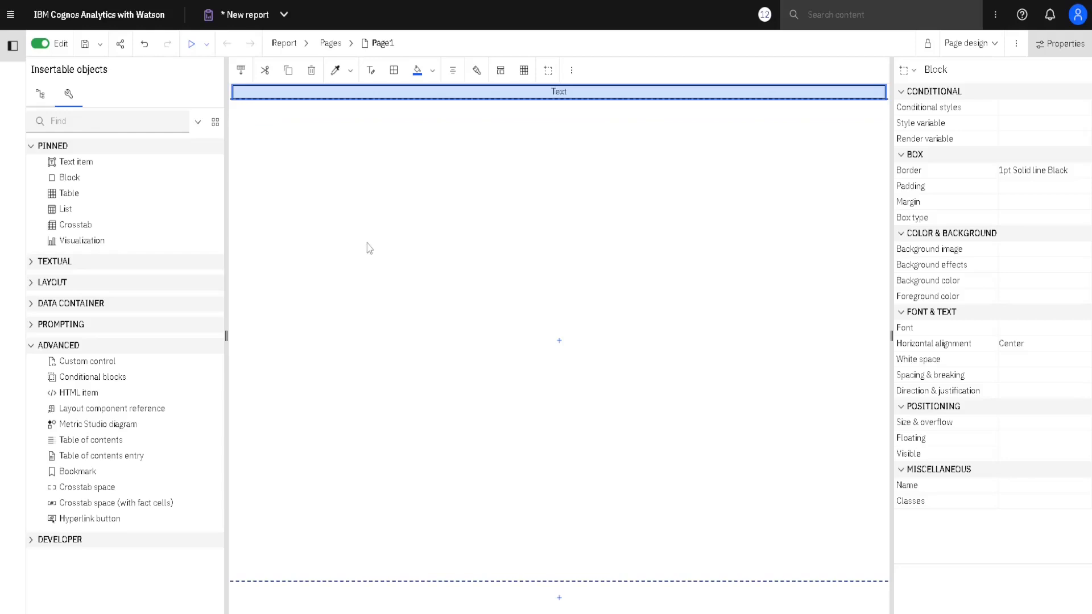